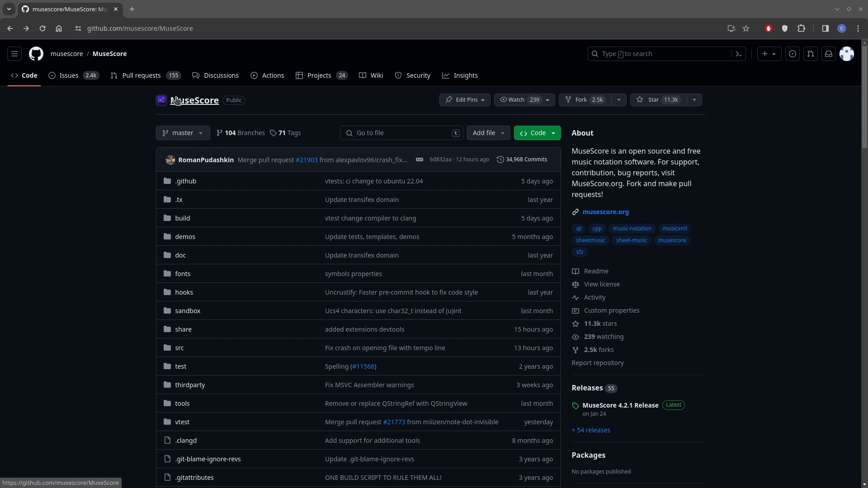
Search the MuseScore repository's open pull requests for "jack"
left_click(141, 78)
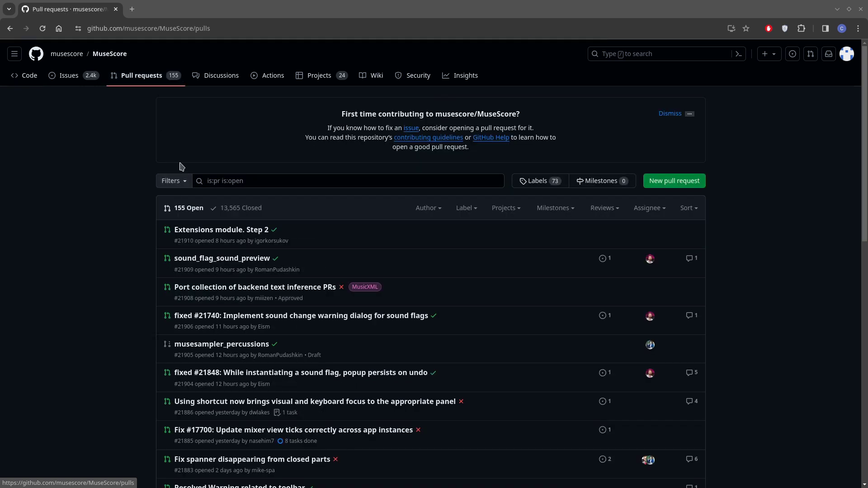
left_click(281, 181)
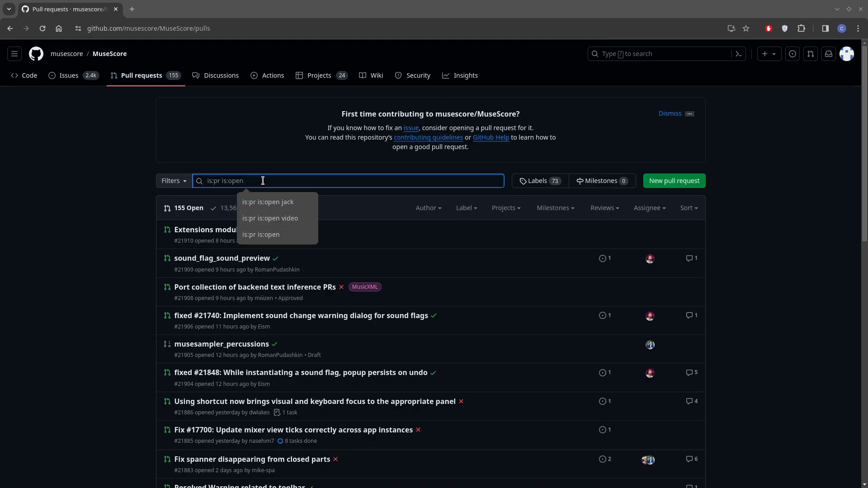
type("jack")
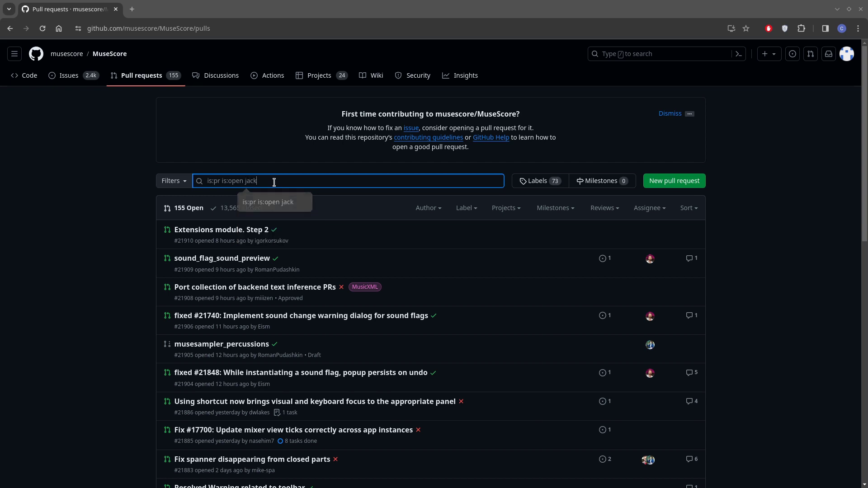
key("Return")
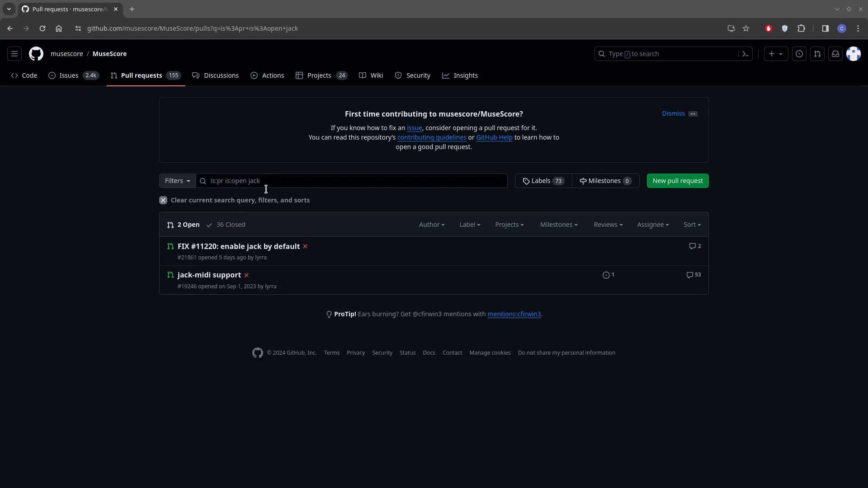
Open the jack-midi support pull request and view its CI_Linux check's build artifact, closing the browser when finished
mouse_move(208, 280)
left_click(209, 279)
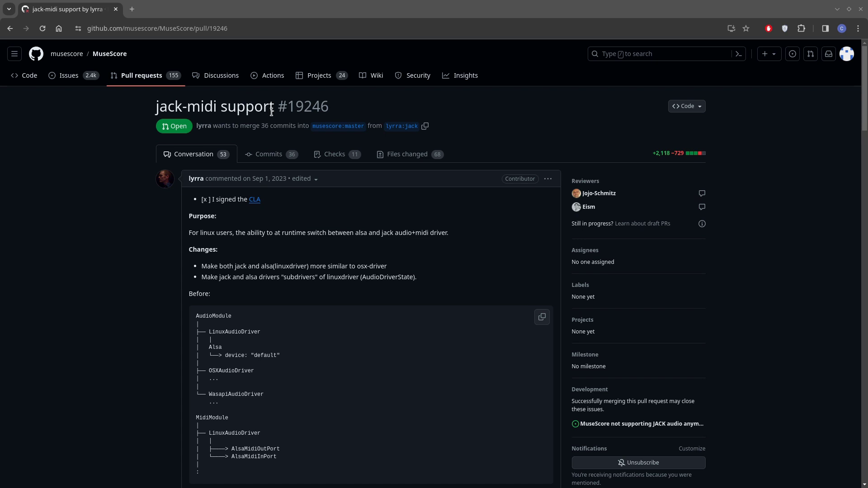
left_click(337, 157)
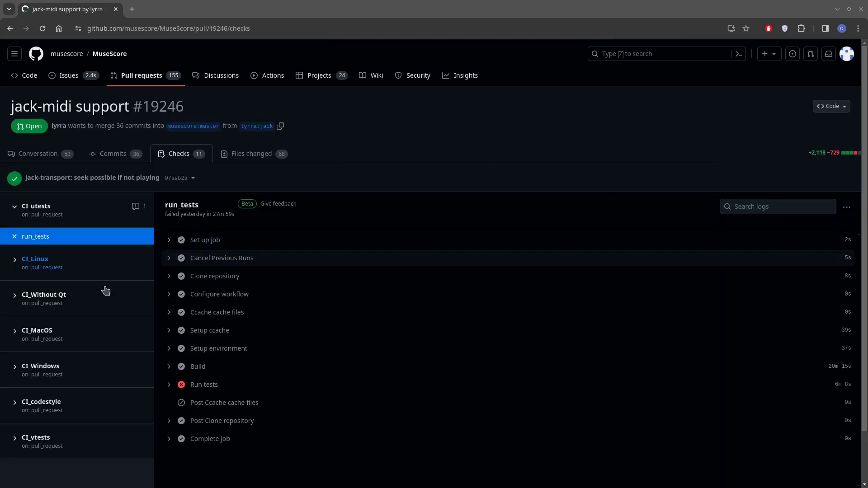
left_click(38, 264)
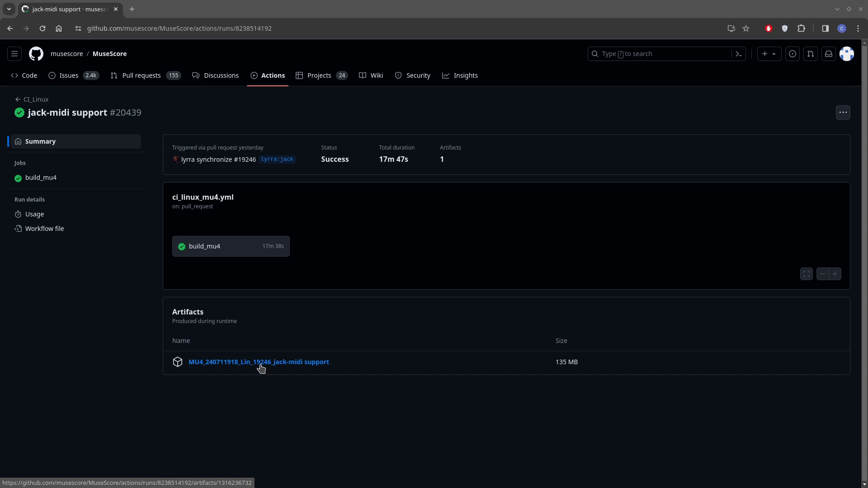
left_click(864, 13)
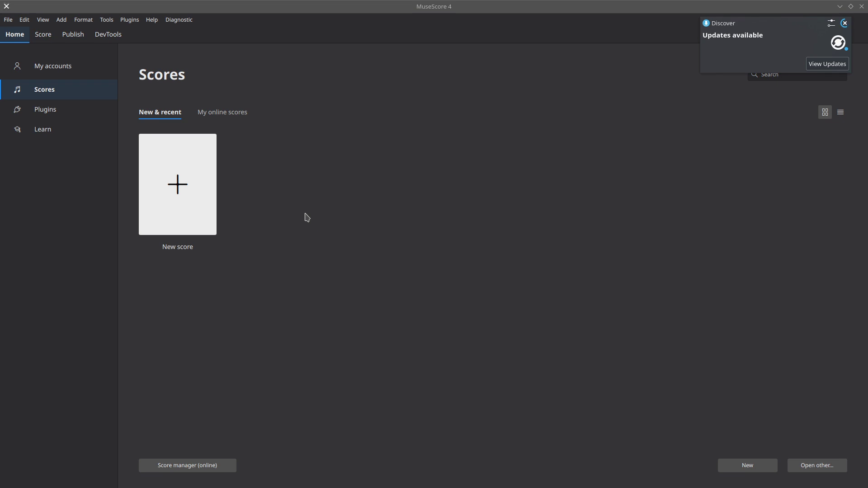
Create a score in MuseScore from the General Treble Clef template and display it in continuous view
left_click(845, 25)
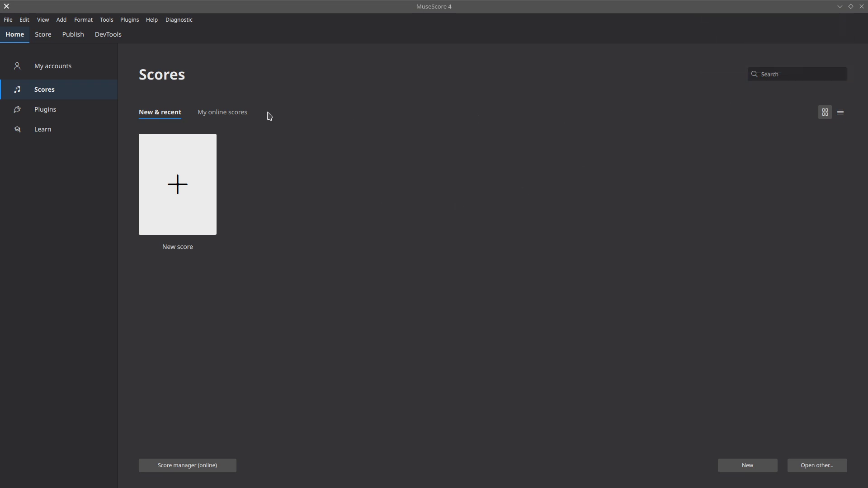
left_click(177, 189)
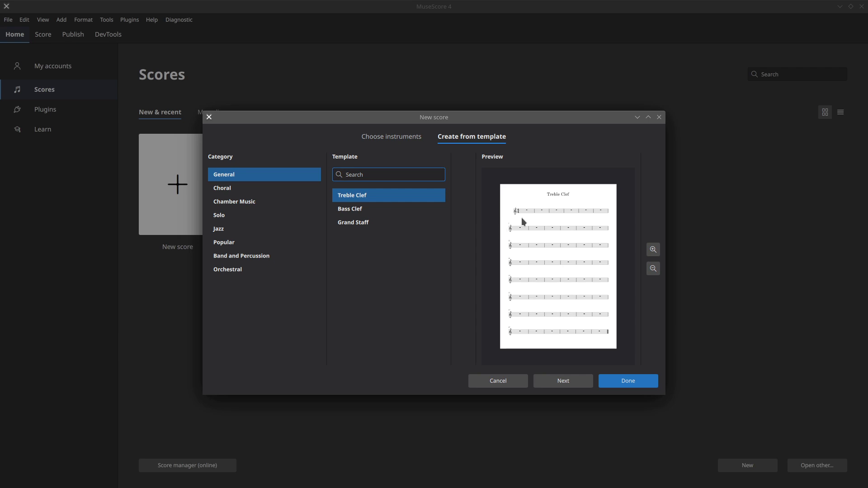
left_click(630, 383)
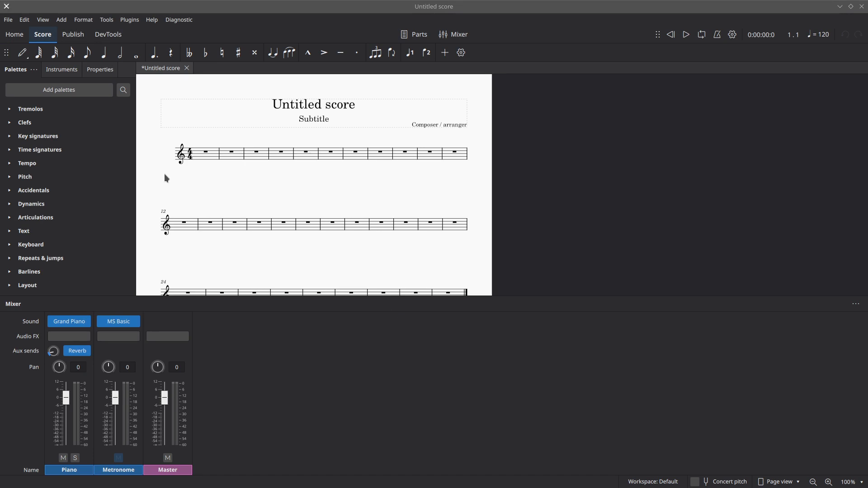
left_click(794, 482)
left_click(794, 453)
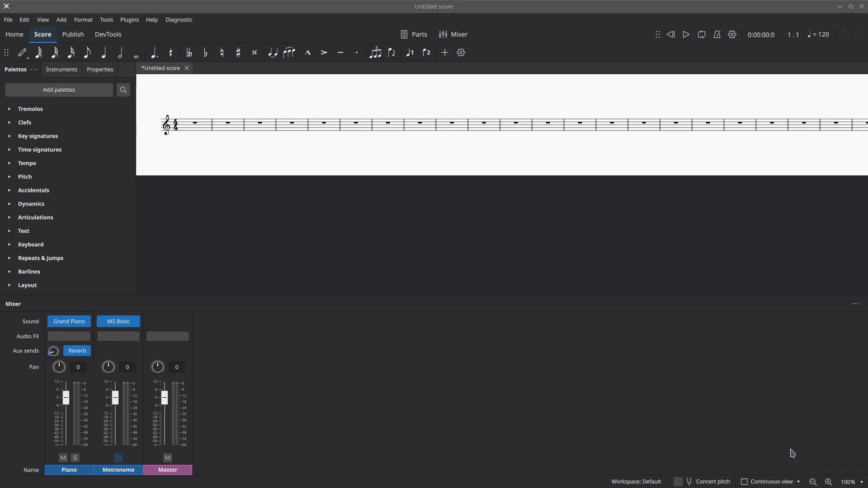
Review the audio device choices in the playback preferences and accept them with JACK selected
left_click(25, 21)
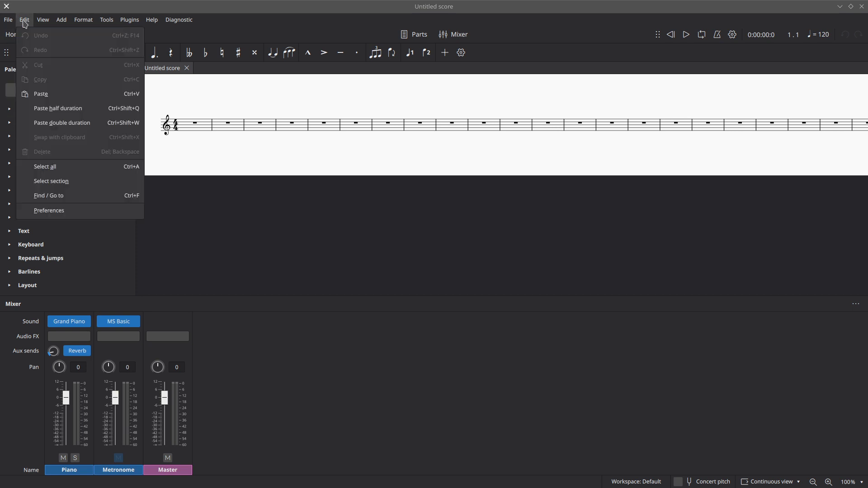
left_click(52, 210)
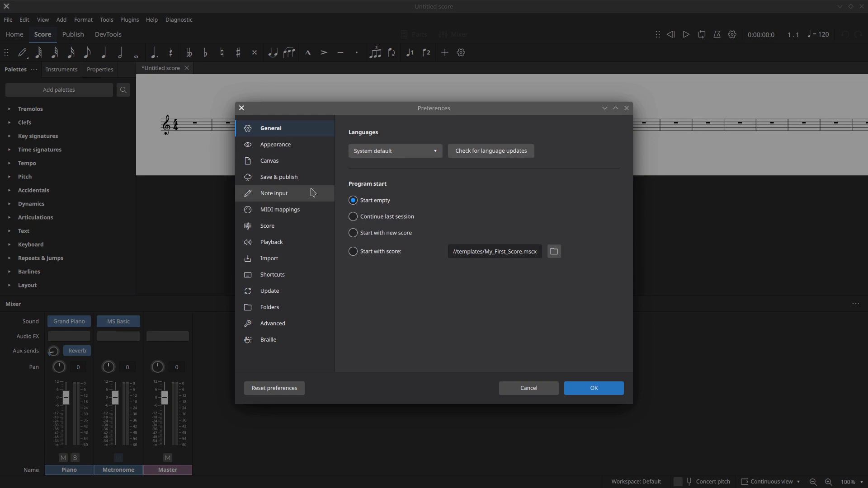
left_click(275, 246)
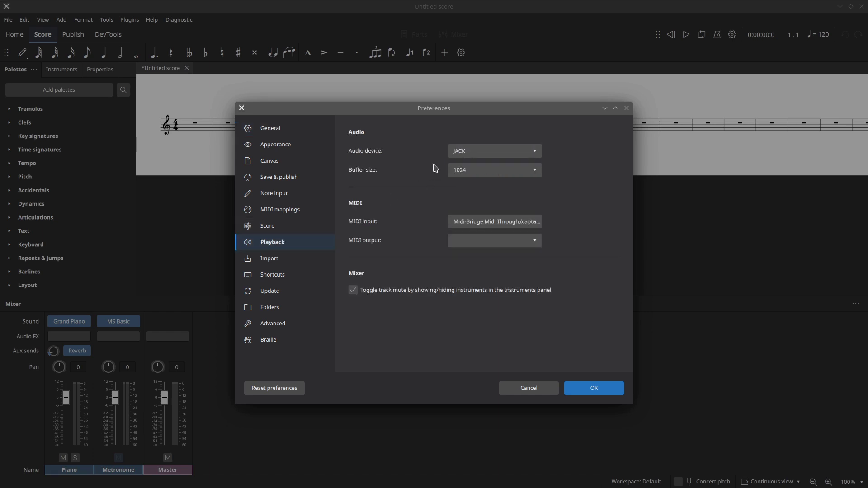
left_click(499, 152)
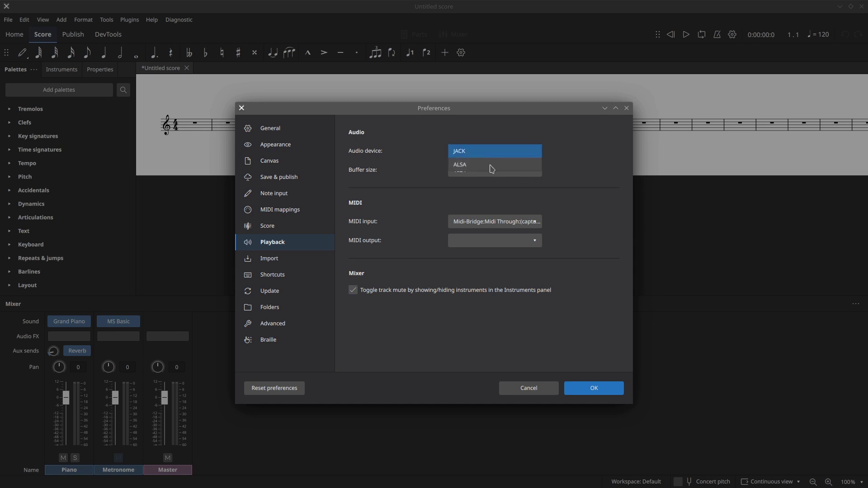
left_click(611, 155)
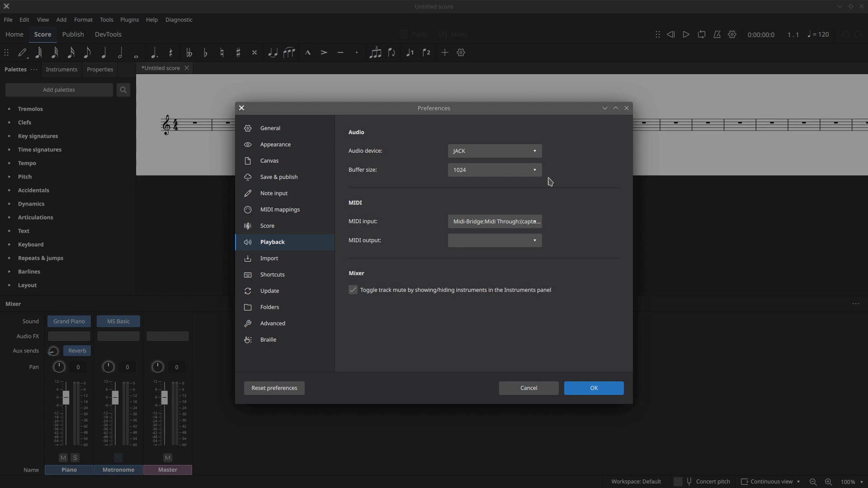
left_click(615, 388)
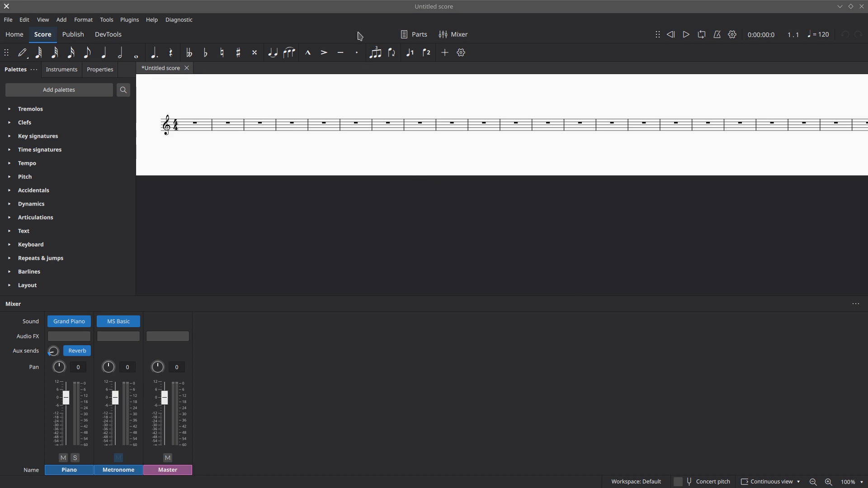
Switch to Catia and spread out the canvas boxes, placing Built-in Audio Analog Stereo clear of the MuseScore box
mouse_move(355, 9)
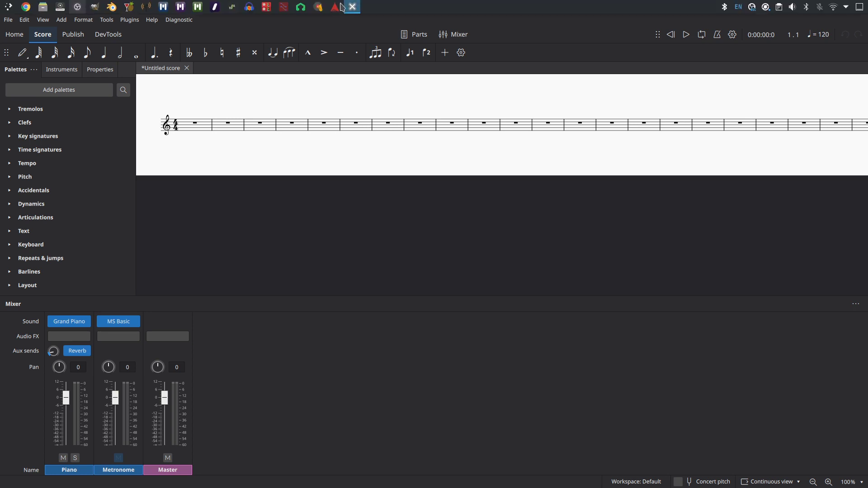
left_click(285, 7)
left_click_drag(456, 115, 442, 99)
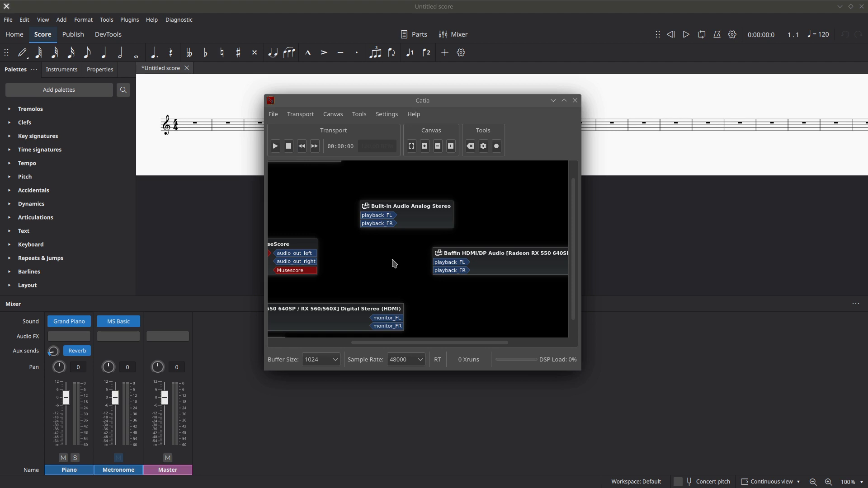
scroll(394, 264, "down", 1)
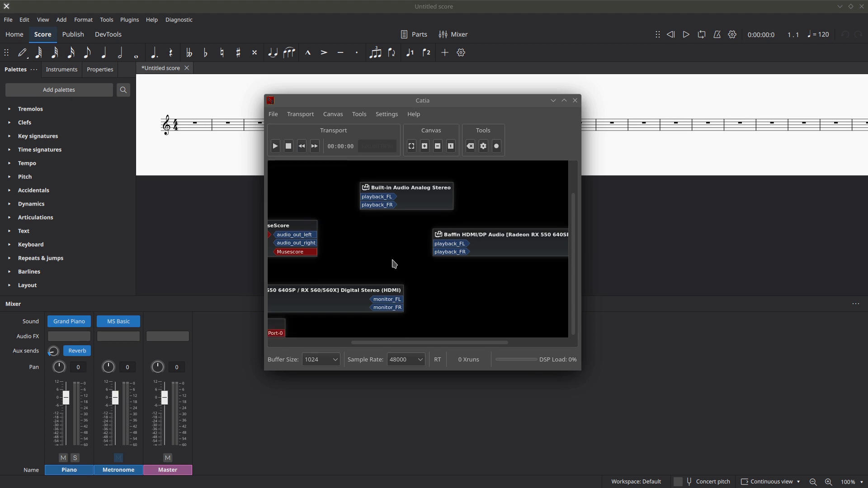
scroll(394, 264, "down", 2)
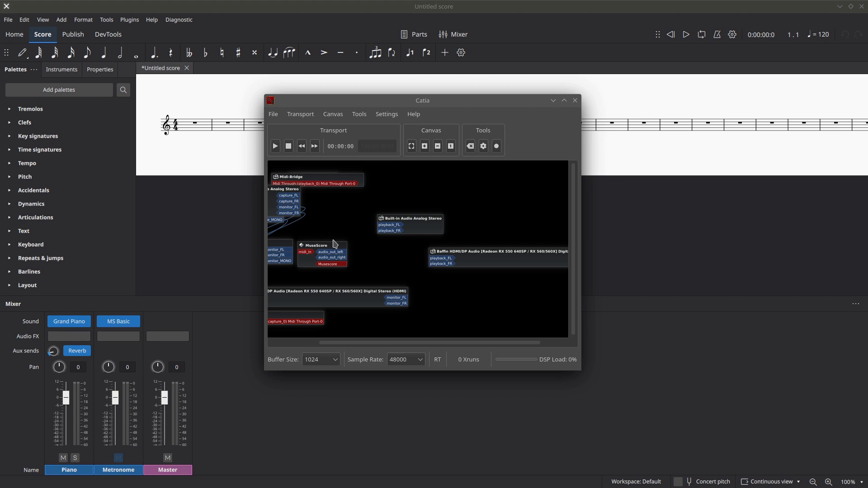
left_click_drag(418, 218, 468, 214)
left_click_drag(287, 244, 478, 155)
left_click_drag(460, 231, 476, 229)
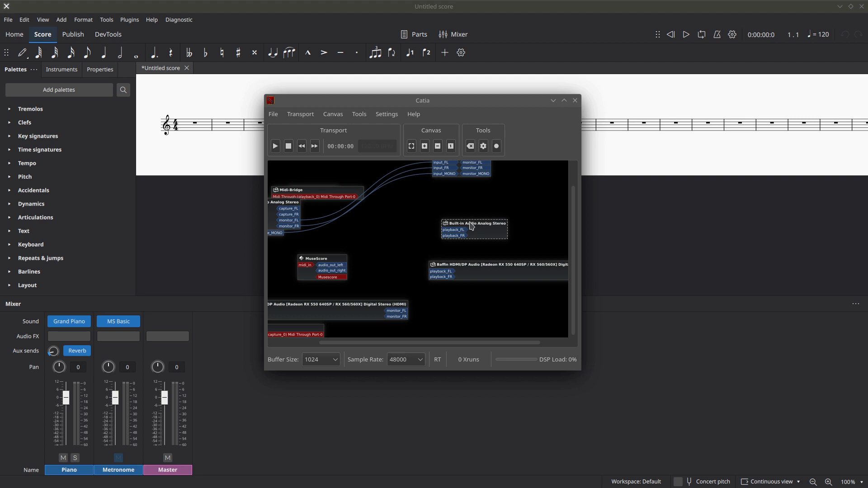
Connect MuseScore's audio_out_left and audio_out_right to playback_FL and playback_FR of Built-in Audio Analog Stereo, and move the patchbay window away
left_click_drag(341, 265, 451, 230)
left_click_drag(344, 271, 447, 236)
left_click_drag(457, 104, 867, 217)
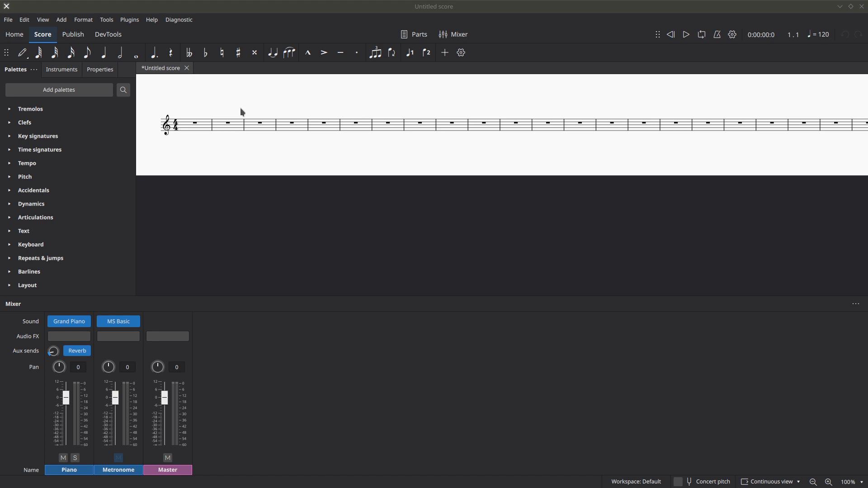
Enter a B4 quarter note in the score's first measure to test note input, and clear that measure
left_click(22, 53)
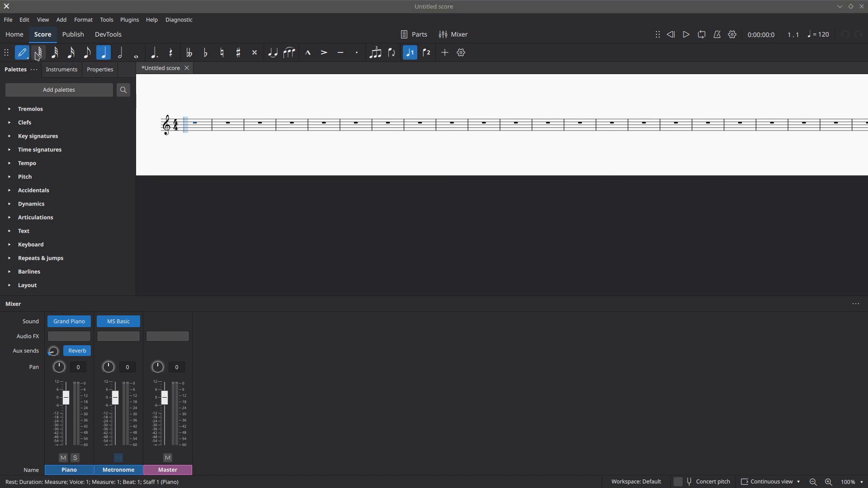
left_click(203, 128)
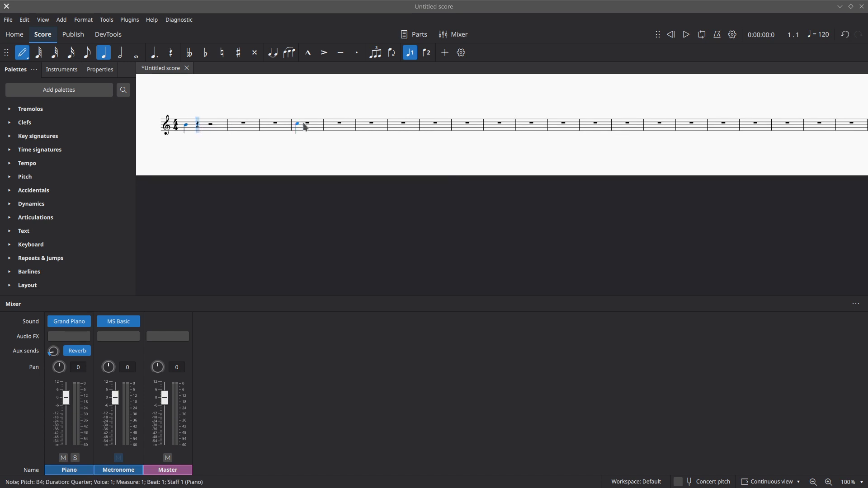
left_click(21, 55)
left_click(221, 129)
key("Delete")
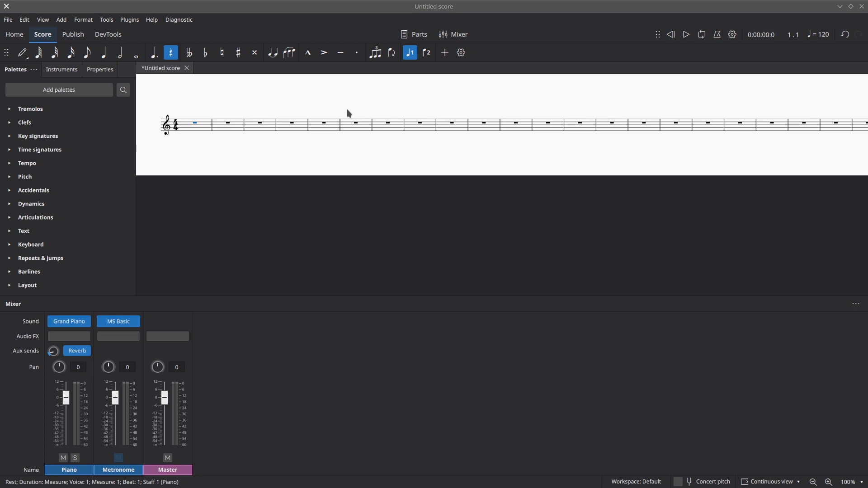
Switch to Blender and add a Video Editing workspace
mouse_move(135, 1)
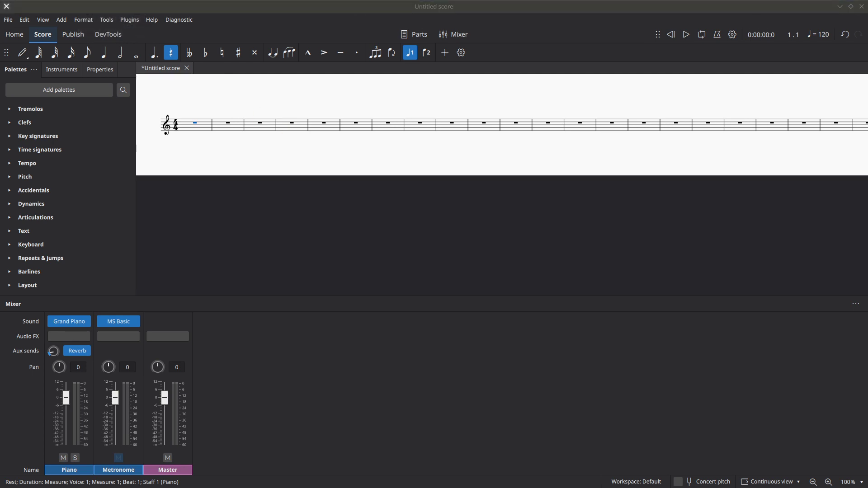
left_click_drag(867, 82, 478, 0)
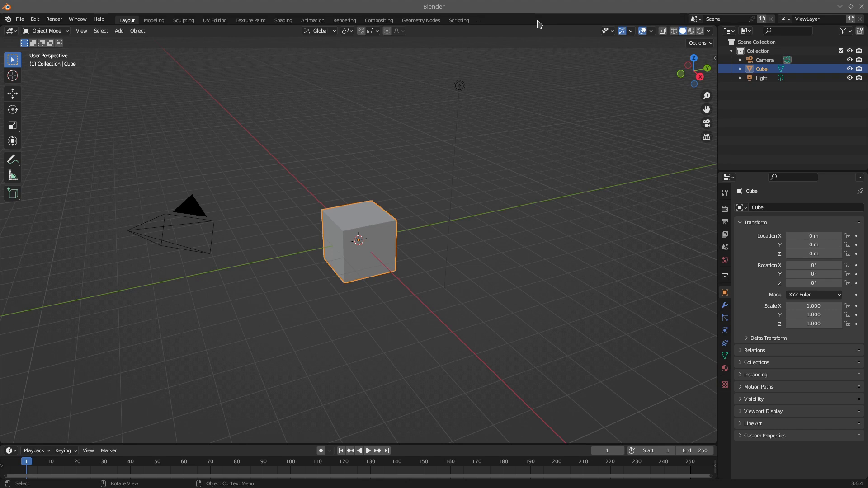
left_click(479, 20)
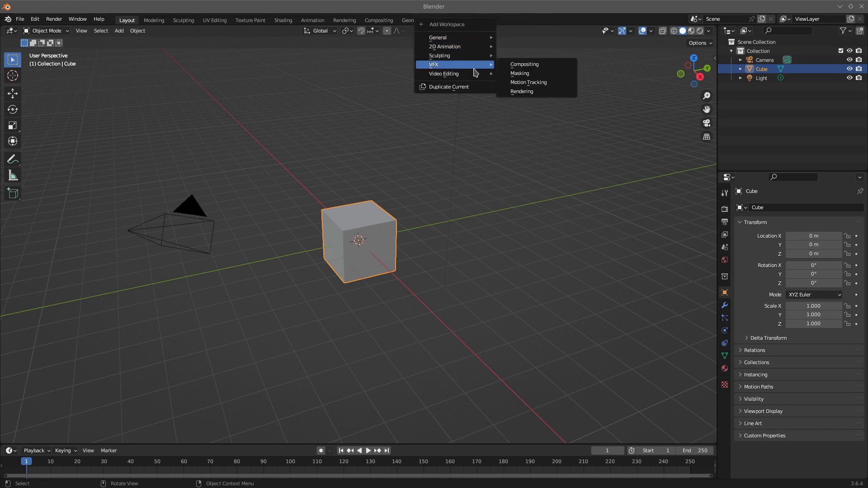
mouse_move(477, 76)
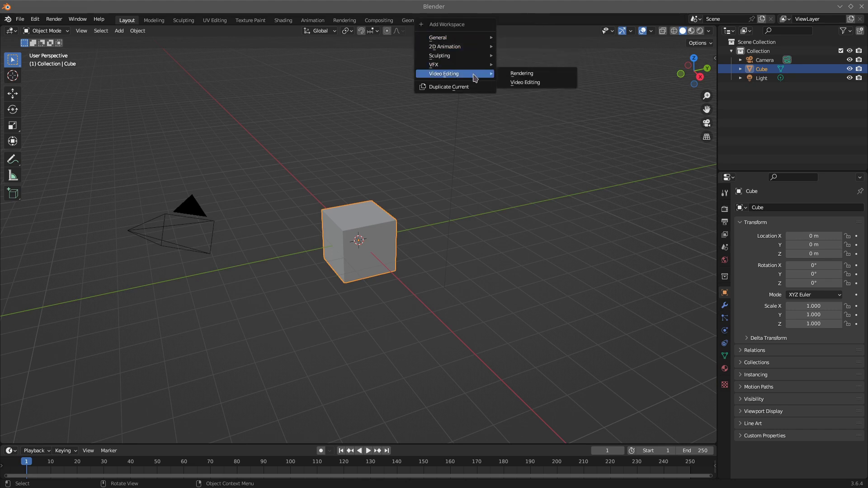
left_click(523, 83)
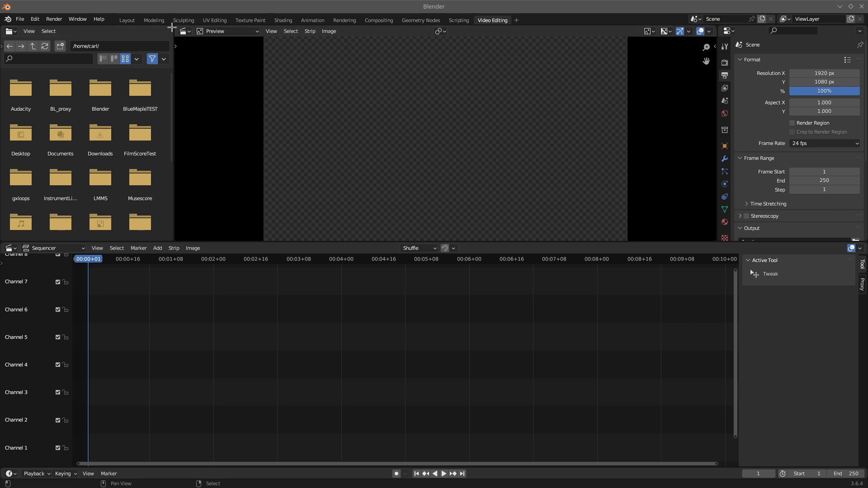
Remove the file browser area, fit the frame in the preview, and enlarge the preview area over the sequencer
left_click_drag(175, 28, 142, 50)
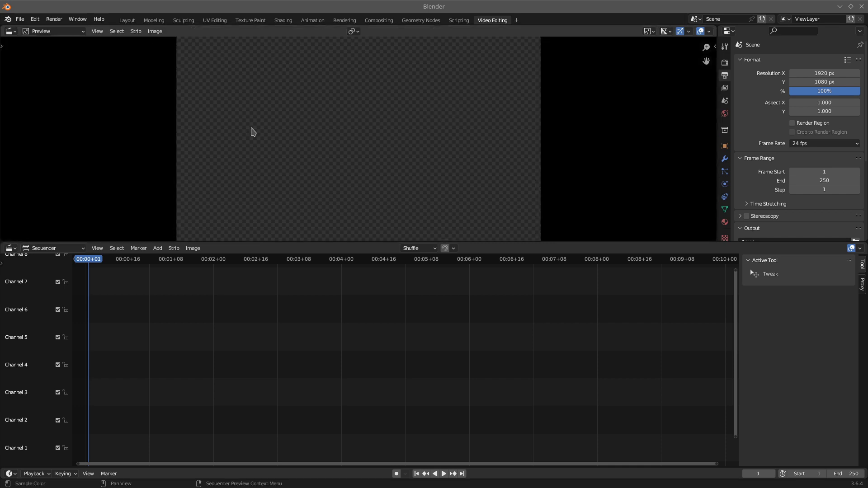
key("Home")
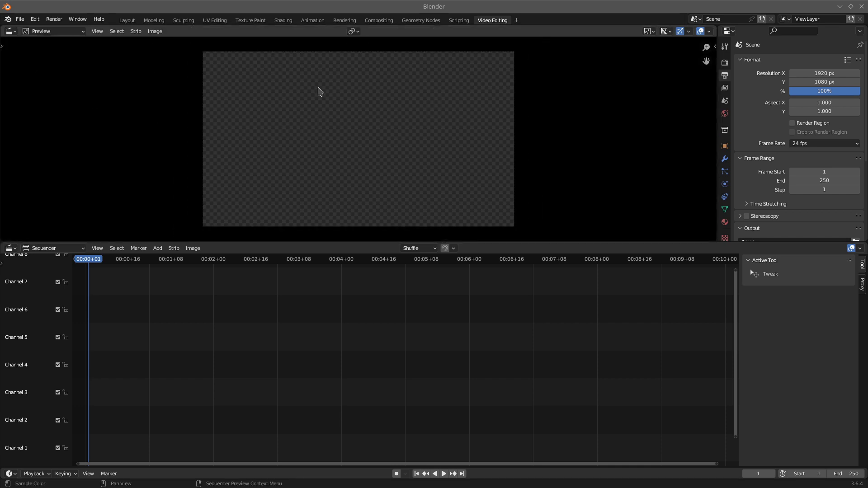
left_click_drag(668, 243, 668, 327)
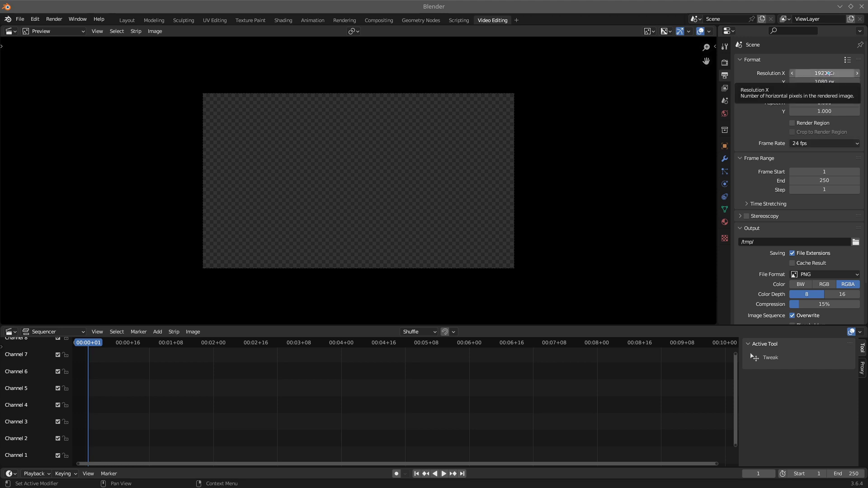
Un-maximize the Blender window, minimize MuseScore, and add coastline_-_3581 (720p).mp4 from the desktop to channel 3 of the sequencer
double_click(335, 9)
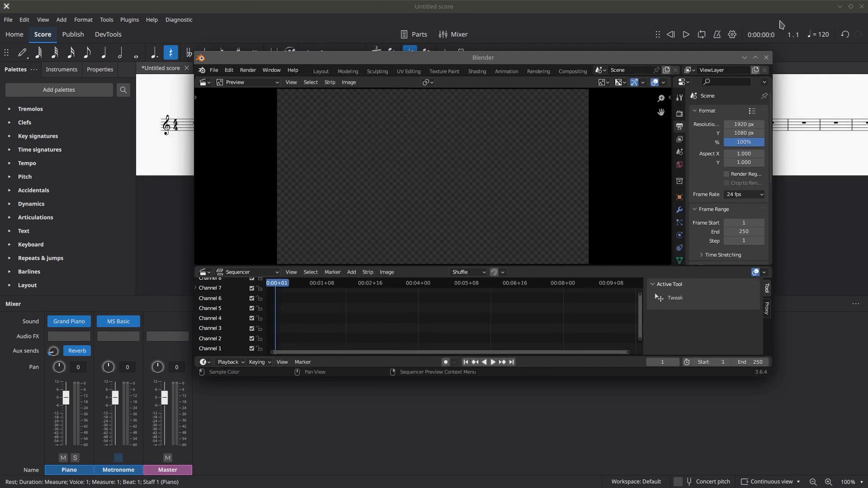
left_click(840, 6)
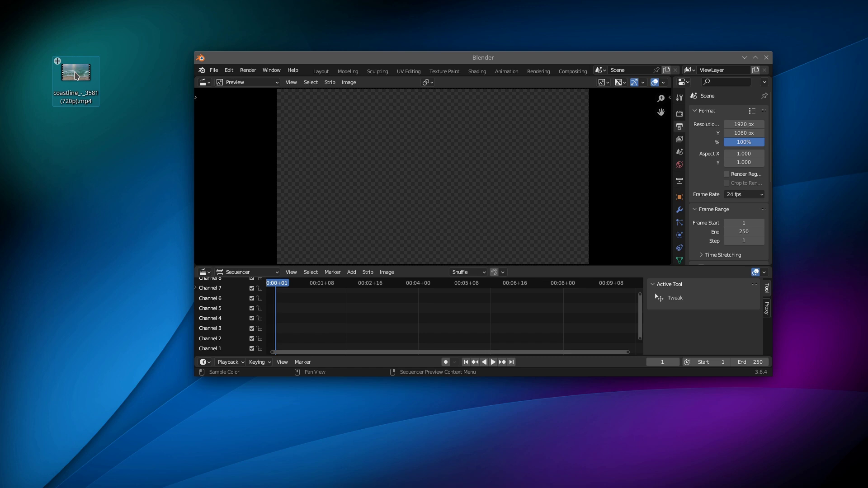
left_click_drag(76, 76, 311, 329)
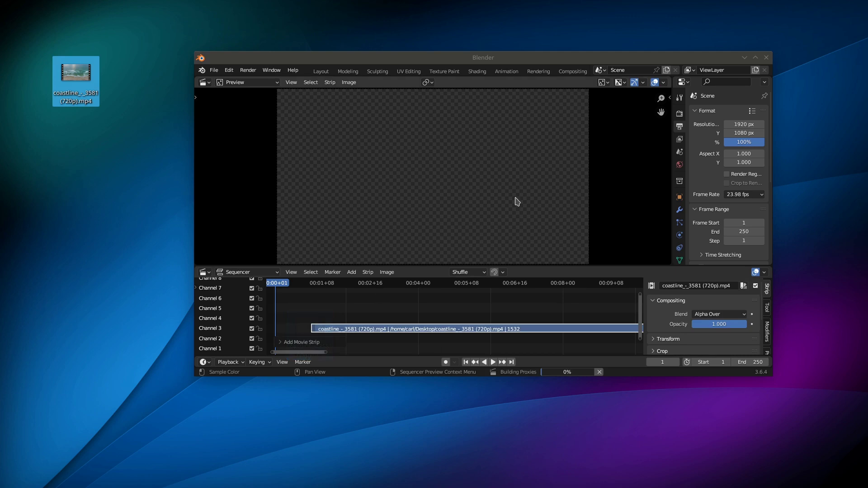
Maximize the Blender window and move the coastline movie strip to channel 1, starting at 00:00+01
left_click(756, 61)
scroll(208, 401, "down", 2)
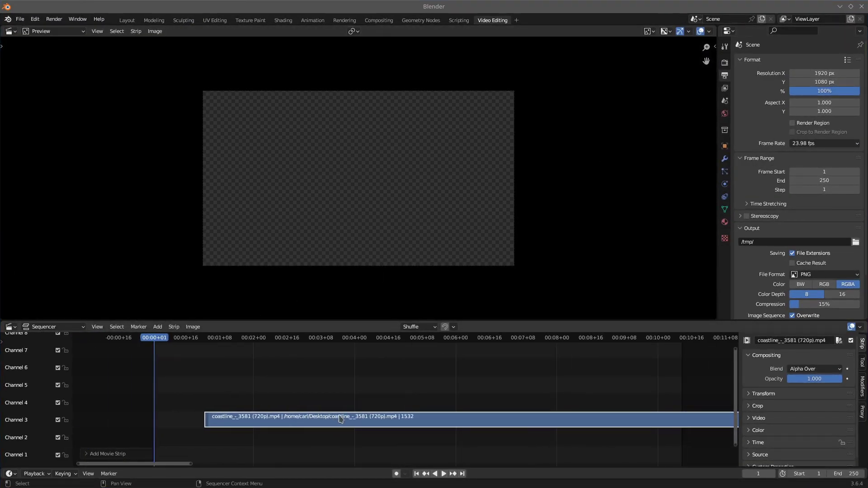
left_click_drag(341, 419, 290, 453)
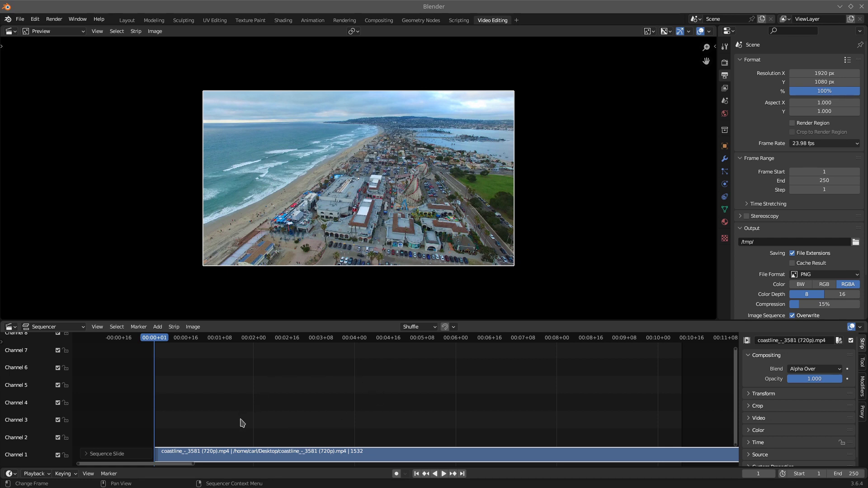
Set the scene's frame range to start at 0 and end at 1996, and show the whole coastline strip in the sequencer
scroll(266, 421, "down", 3)
scroll(350, 423, "down", 1)
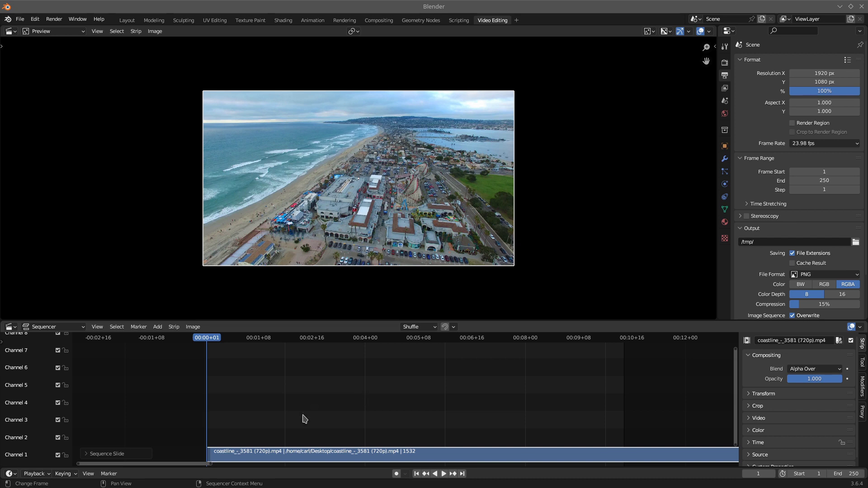
scroll(314, 420, "up", 2)
left_click_drag(310, 425, 418, 457)
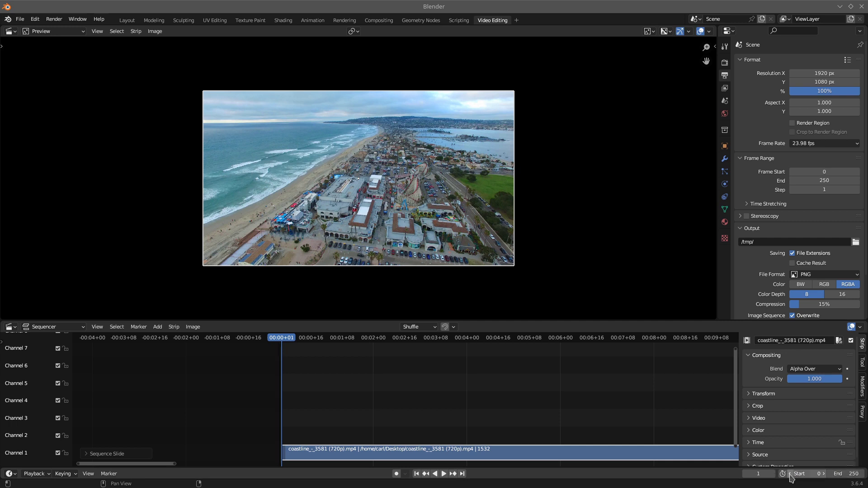
left_click_drag(843, 474, 861, 474)
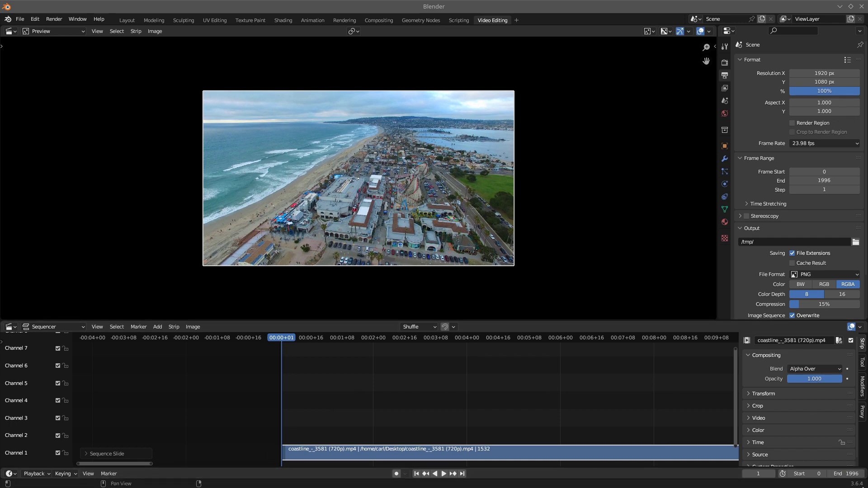
scroll(546, 360, "down", 8)
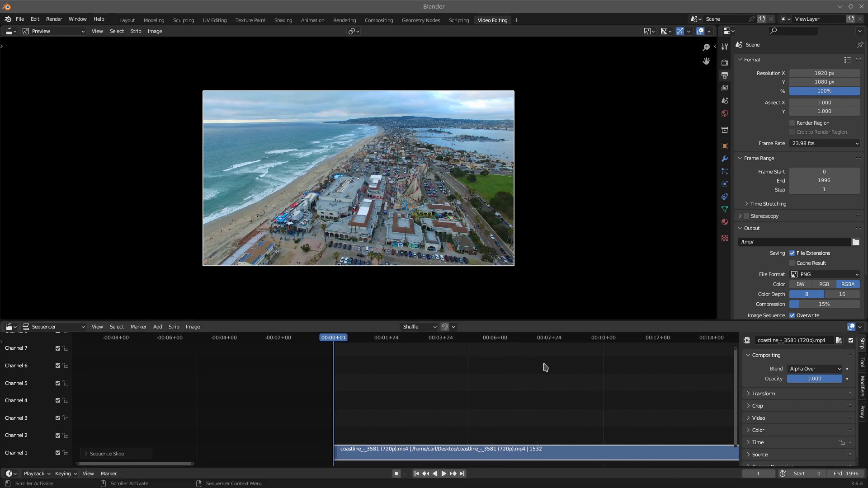
scroll(413, 377, "down", 10)
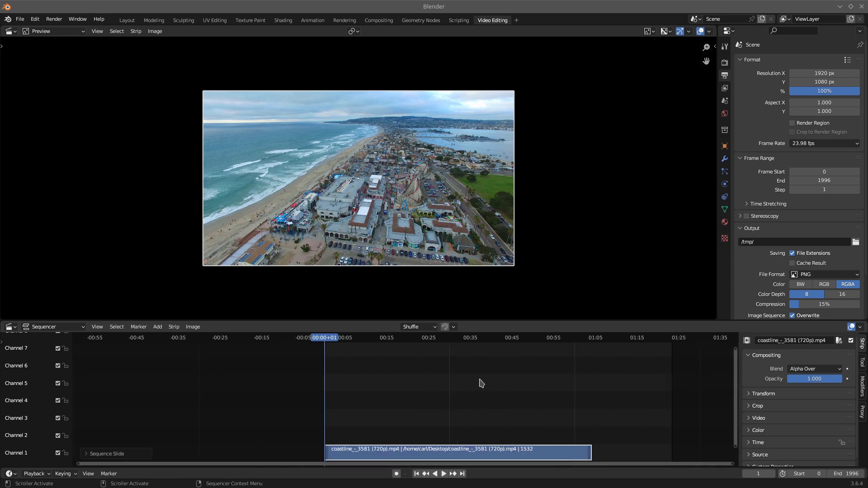
left_click_drag(488, 400, 411, 365)
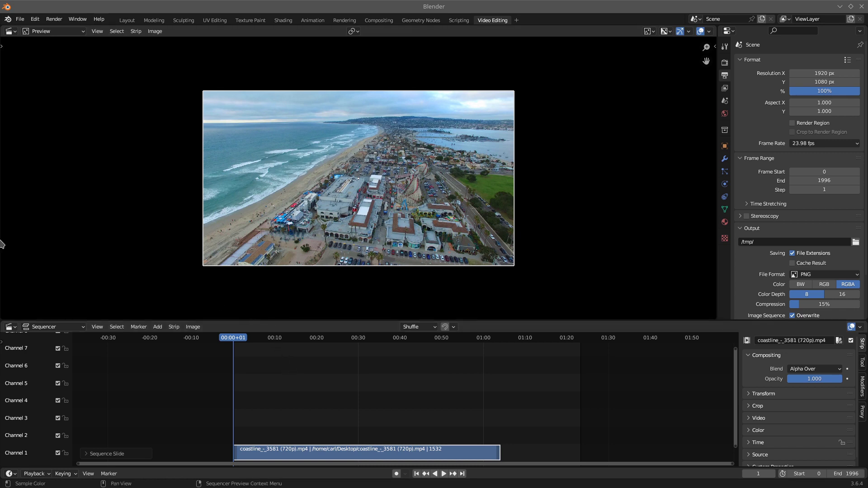
Check the audio device and other Sound settings in Blender's System preferences, and close the preferences
left_click(35, 20)
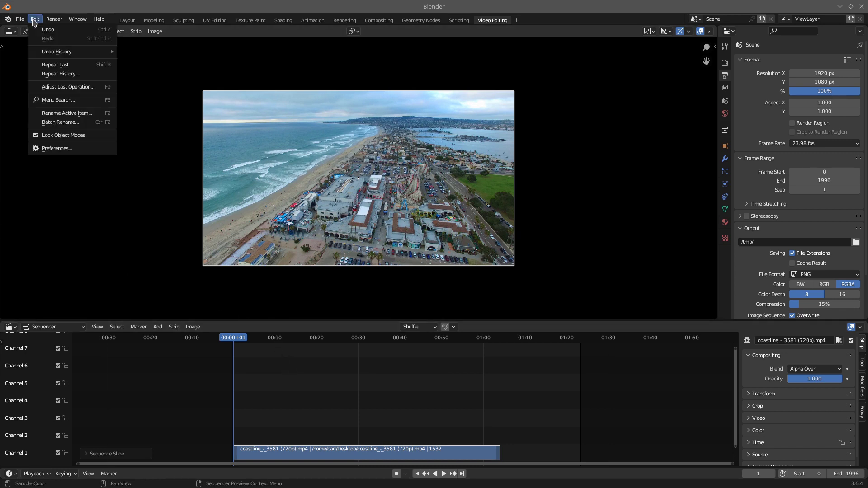
left_click(46, 148)
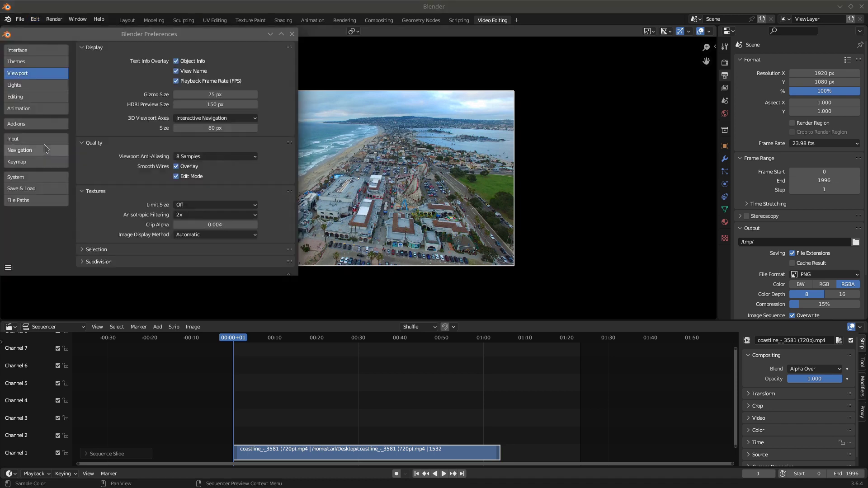
left_click(29, 179)
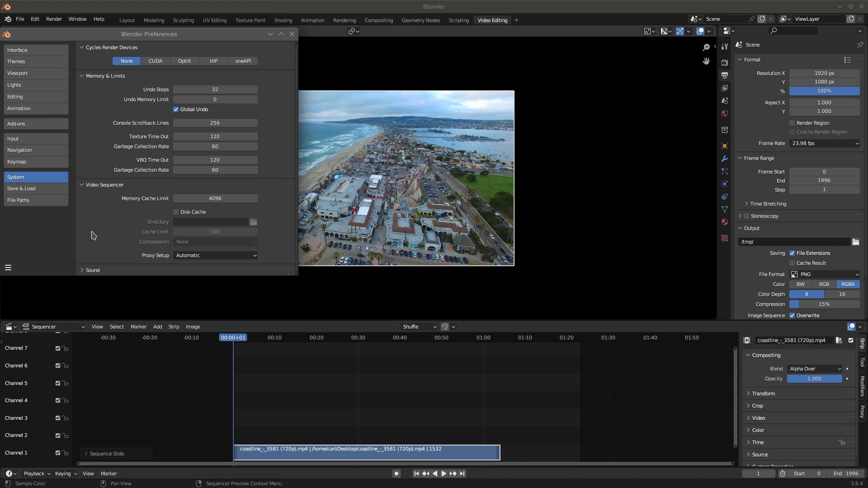
left_click(83, 271)
scroll(94, 257, "down", 3)
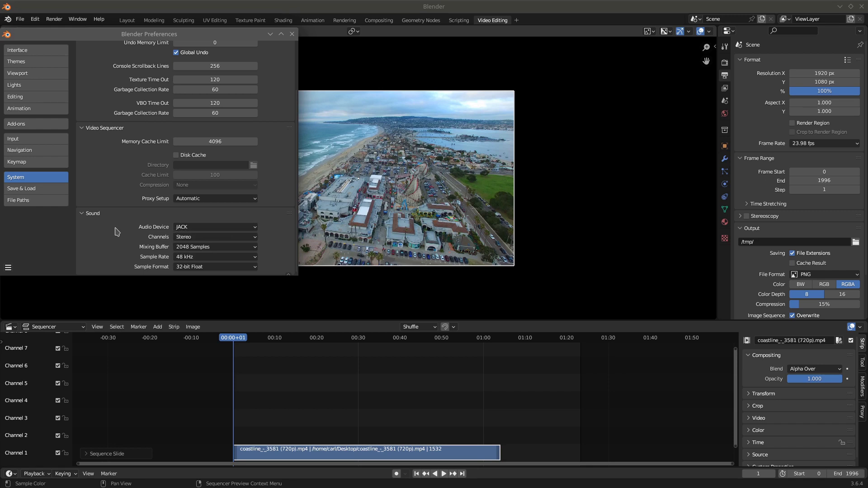
left_click(292, 38)
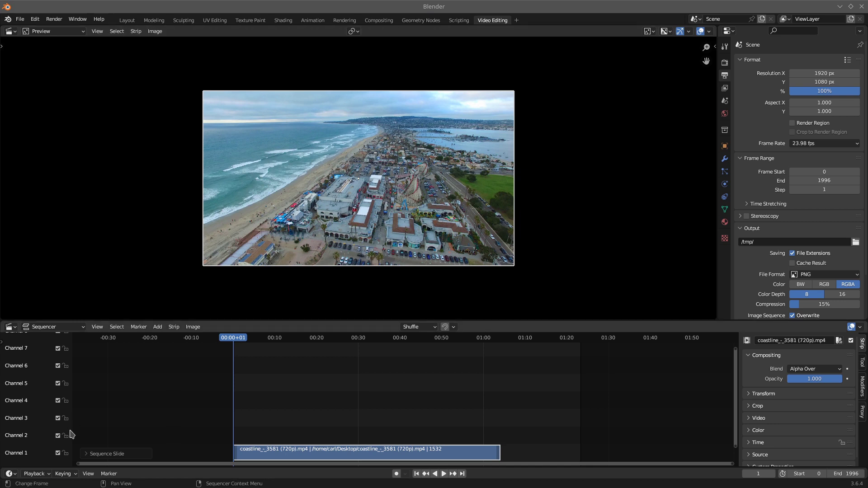
Set the playback sync mode to Sync to Audio
left_click(49, 475)
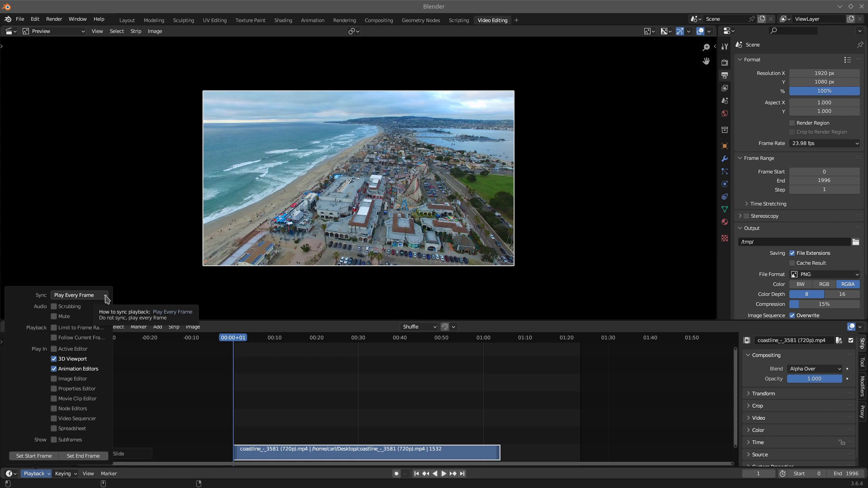
left_click(107, 297)
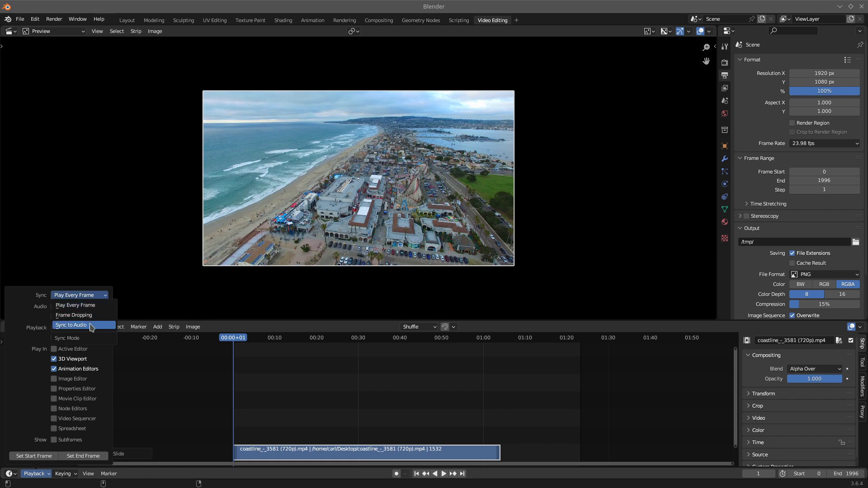
left_click(76, 326)
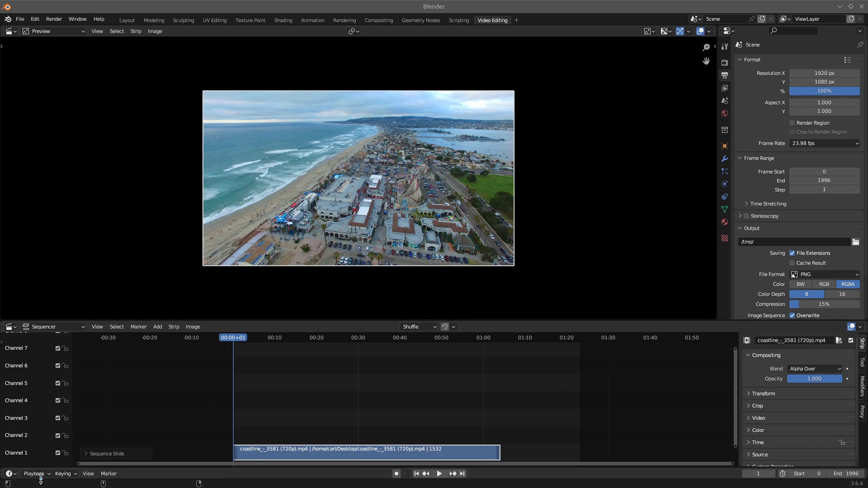
left_click(48, 476)
scroll(382, 404, "down", 1)
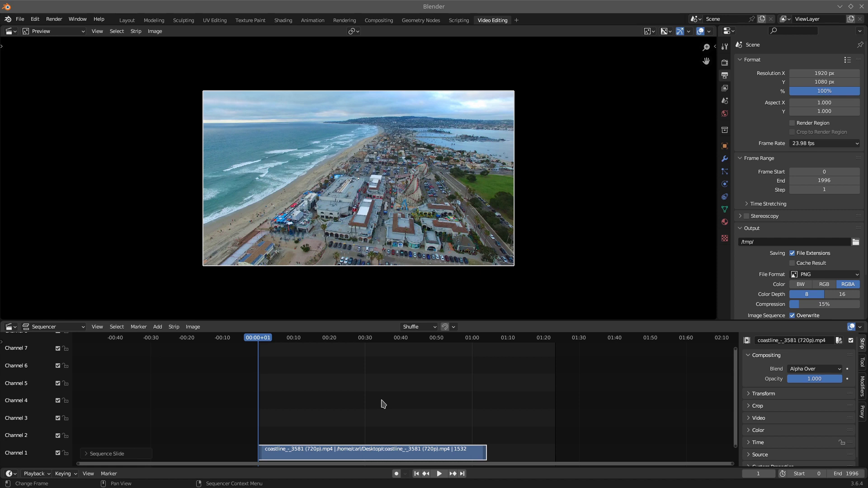
scroll(651, 377, "down", 1)
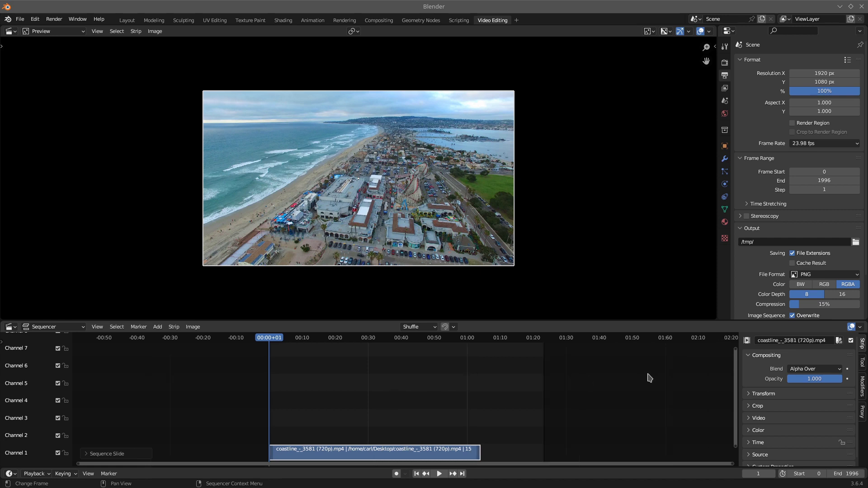
scroll(394, 426, "up", 1)
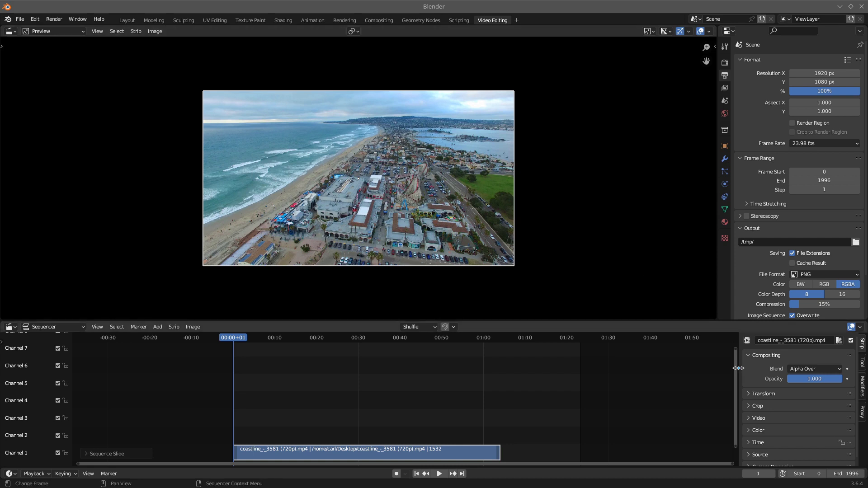
Hide the sequencer's sidebar, collapse the properties editor to its icon column, and un-maximize the Blender window
left_click_drag(738, 368, 796, 368)
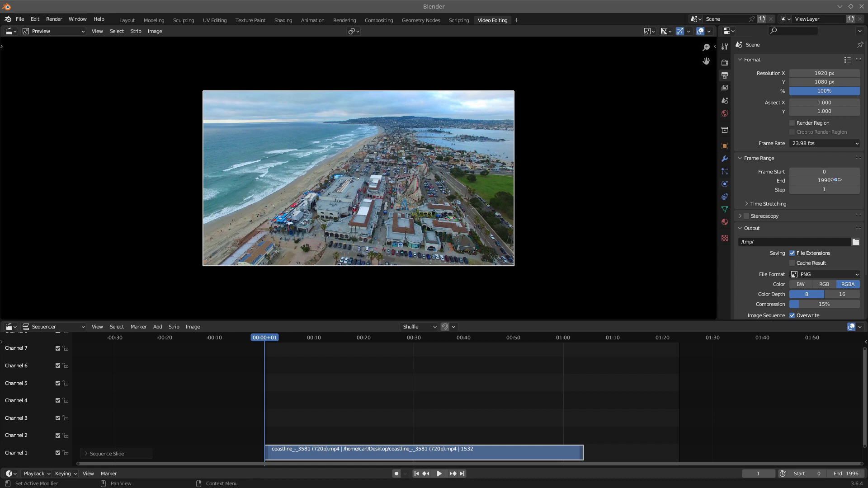
left_click_drag(718, 168, 854, 169)
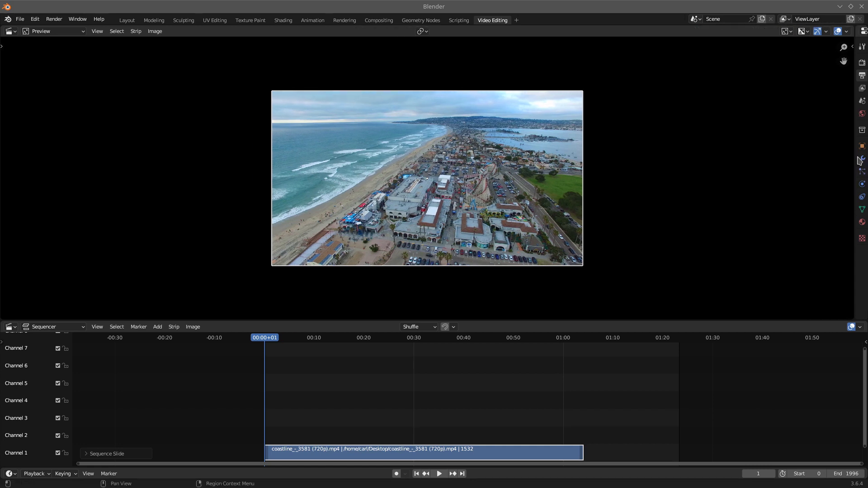
double_click(698, 7)
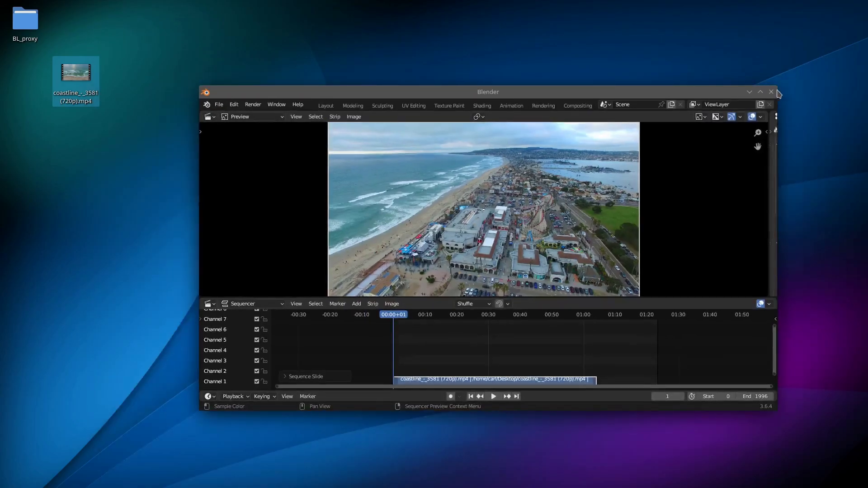
Shrink the Blender window to a compact size around the video preview, reducing the sequencer to a thin band and hiding its channel list
left_click_drag(777, 86, 517, 103)
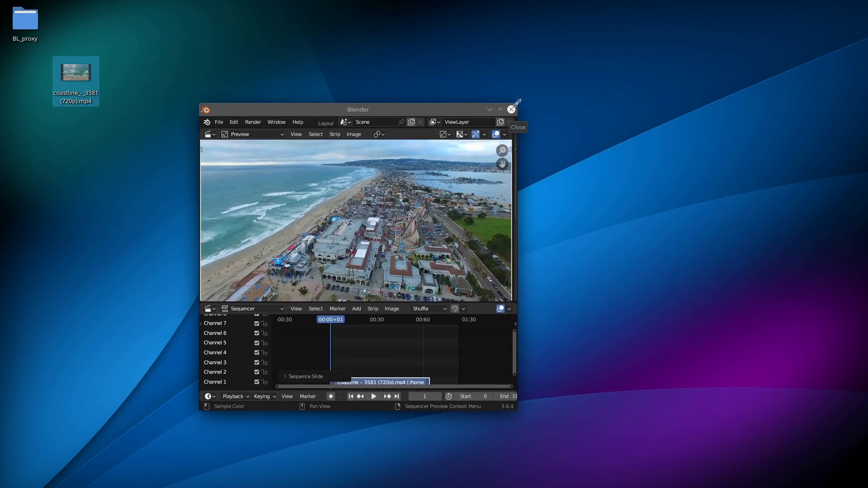
left_click_drag(374, 303, 373, 356)
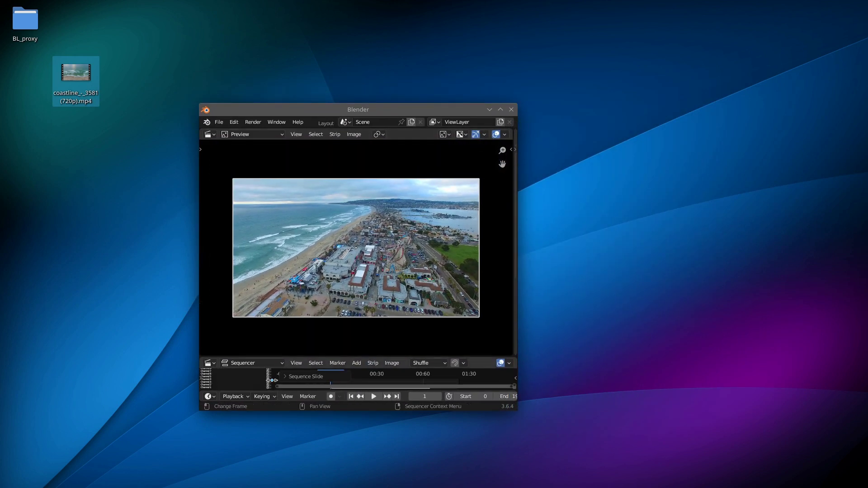
left_click_drag(241, 379, 184, 382)
left_click_drag(353, 357, 355, 359)
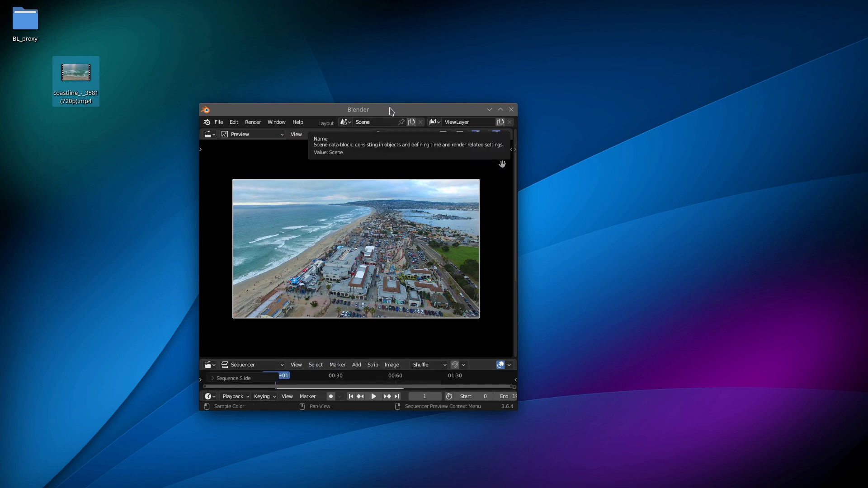
left_click_drag(390, 104, 384, 171)
left_click_drag(515, 282, 481, 288)
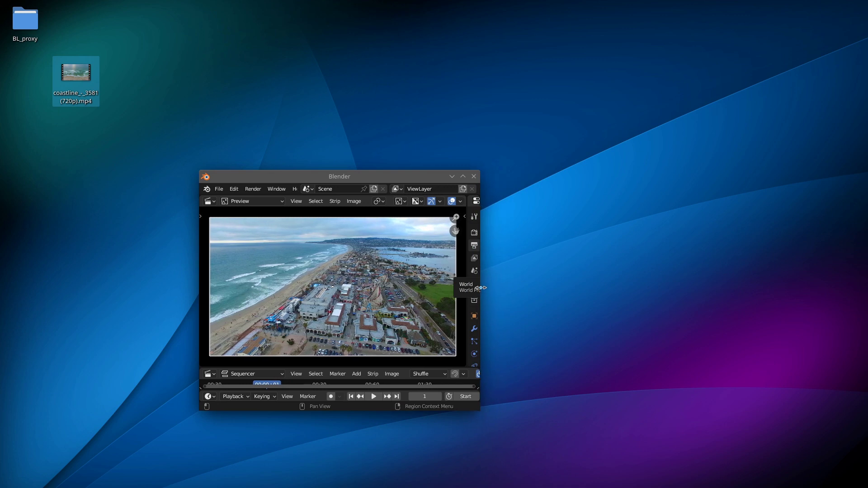
Set the Blender window to Keep Above Others
right_click(370, 180)
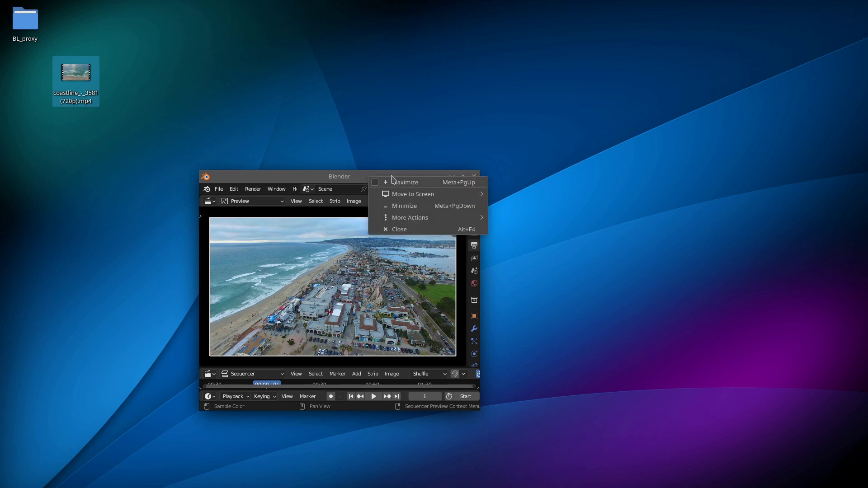
mouse_move(402, 221)
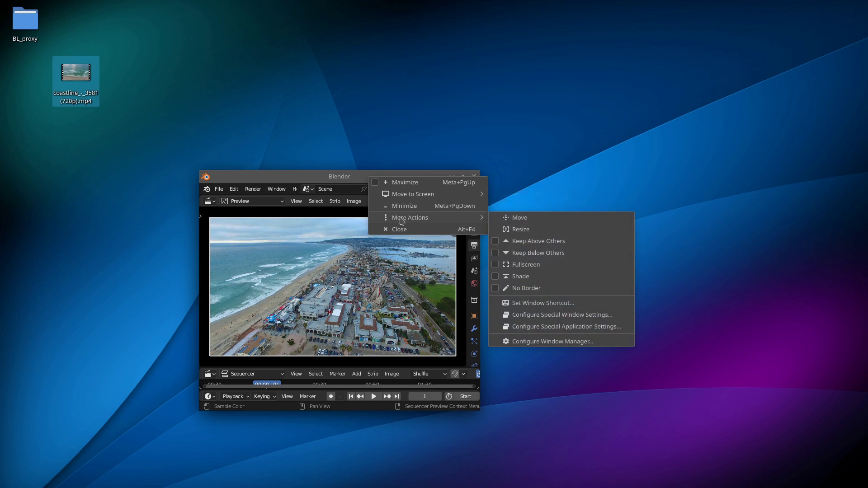
left_click(498, 244)
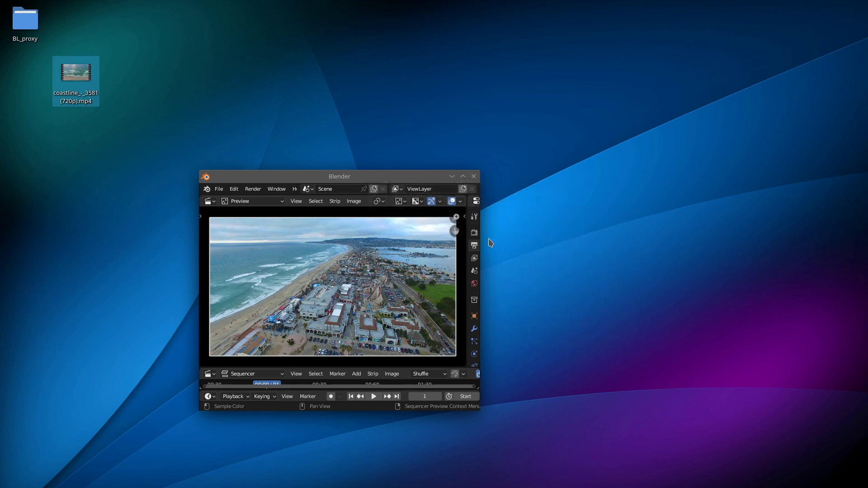
Bring the MuseScore score back up behind the Blender window, and position the Blender window below the staff
left_click_drag(411, 182, 576, 131)
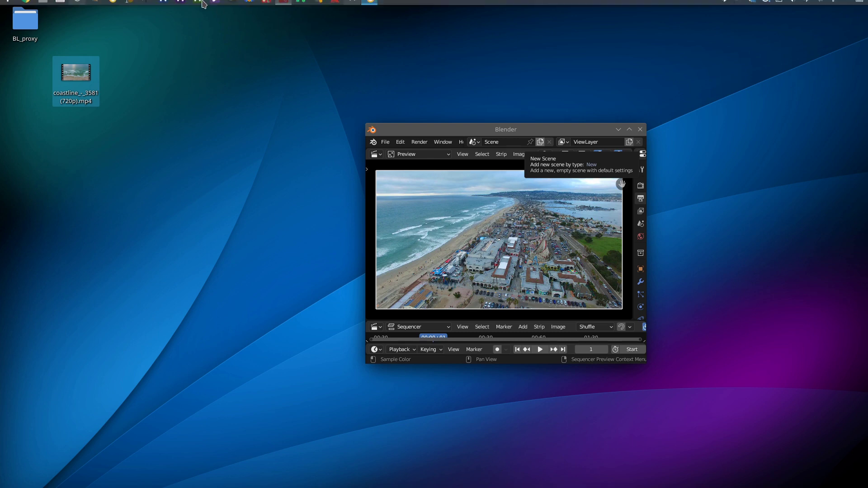
mouse_move(206, 3)
left_click(353, 7)
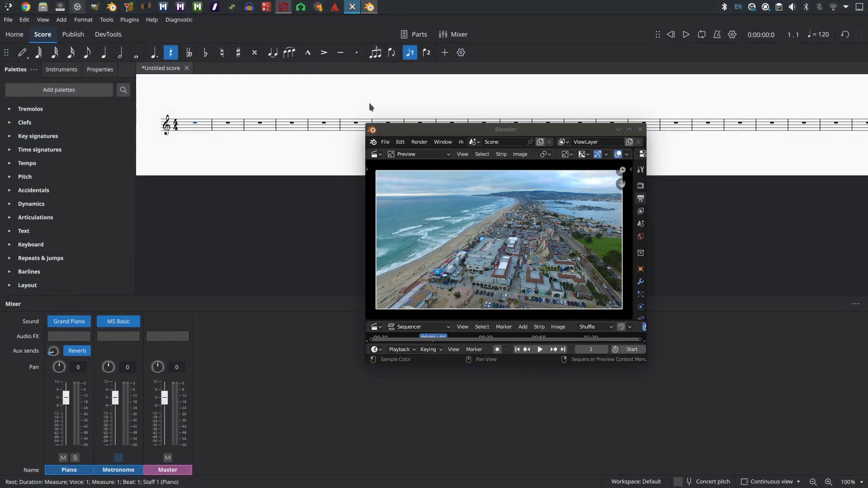
left_click_drag(418, 134, 521, 186)
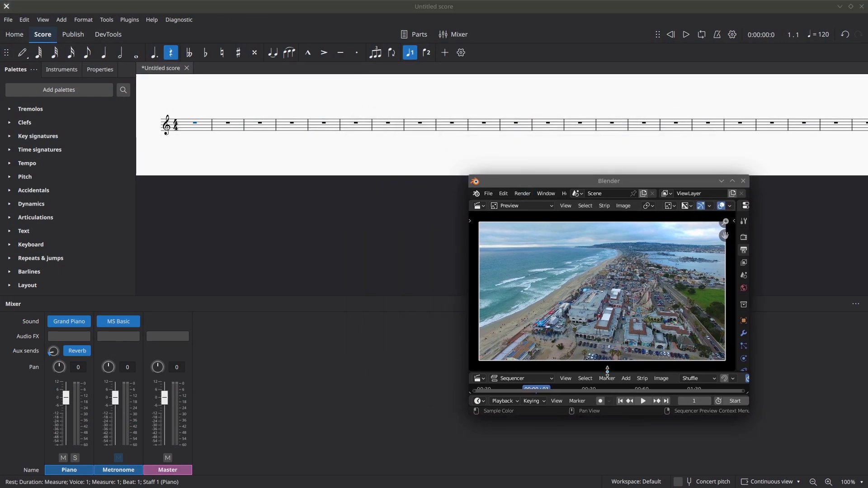
Return the video to its first frame, maximize the Blender window, and enlarge the sequencer area
left_click(622, 401)
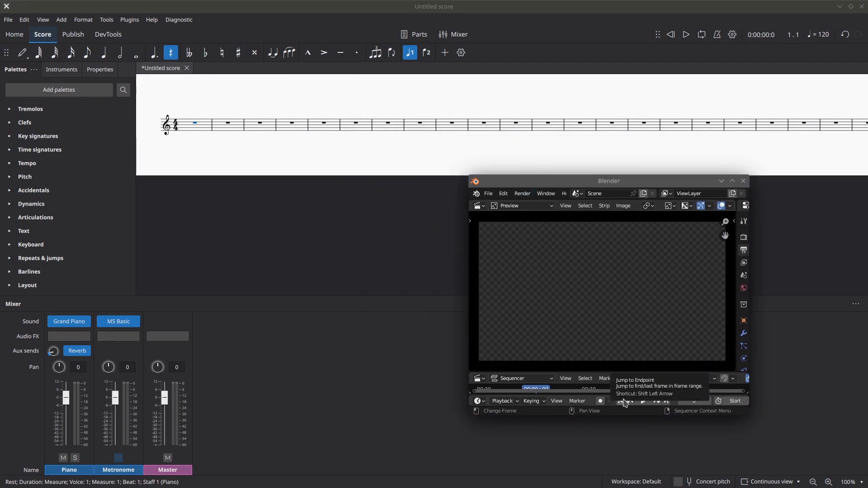
left_click(733, 182)
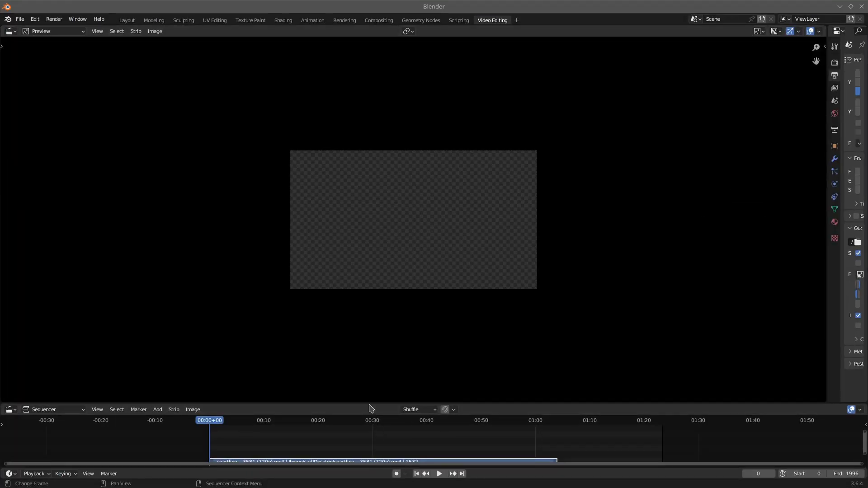
left_click_drag(370, 403, 372, 336)
Slide the coastline video strip in the sequencer so it starts exactly at 00:00+00
scroll(269, 429, "up", 6)
left_click_drag(275, 425, 500, 417)
scroll(475, 420, "up", 9)
left_click_drag(247, 427, 641, 427)
scroll(457, 427, "up", 10)
scroll(483, 430, "up", 11)
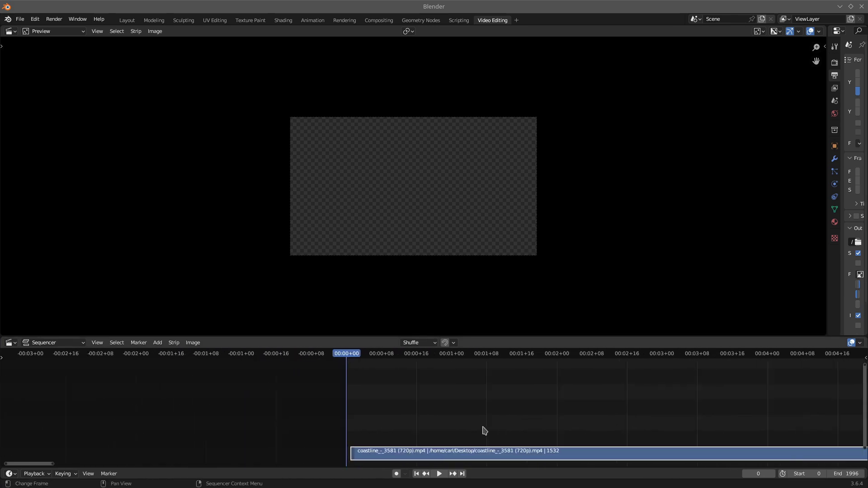
left_click(467, 454)
scroll(480, 430, "down", 6)
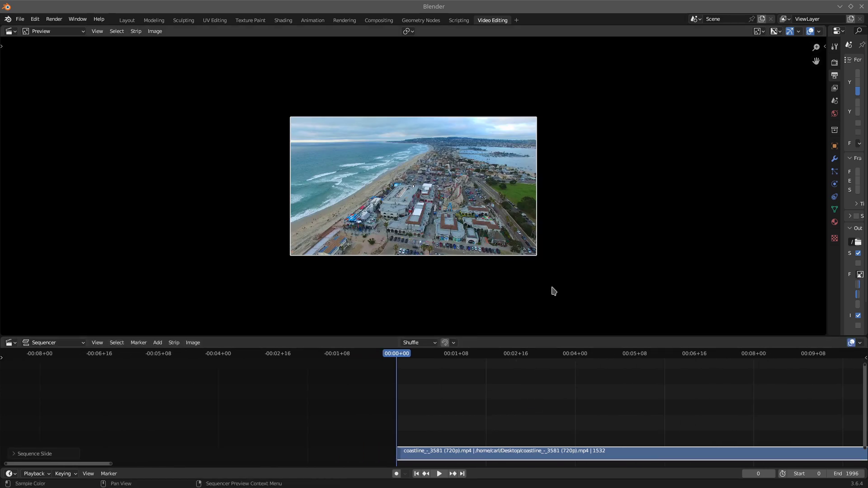
Restore the Blender window to its compact floating size and reduce the sequencer to a thin band
left_click_drag(804, 8, 688, 79)
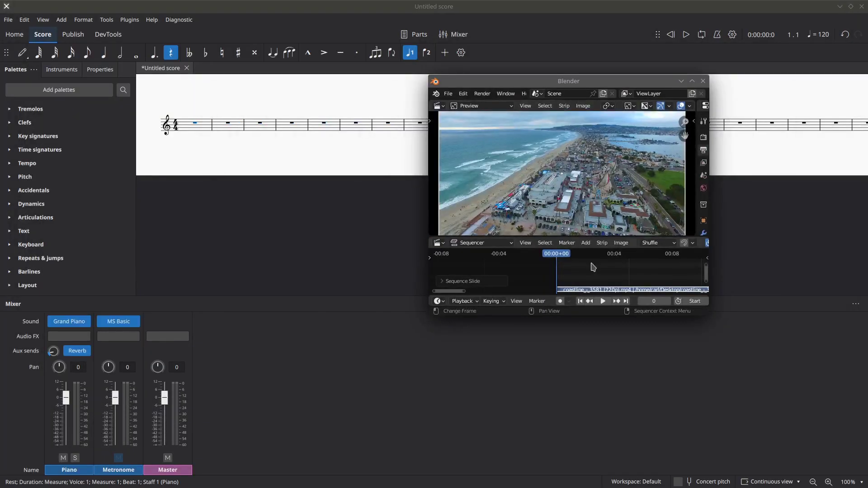
left_click_drag(634, 237, 633, 271)
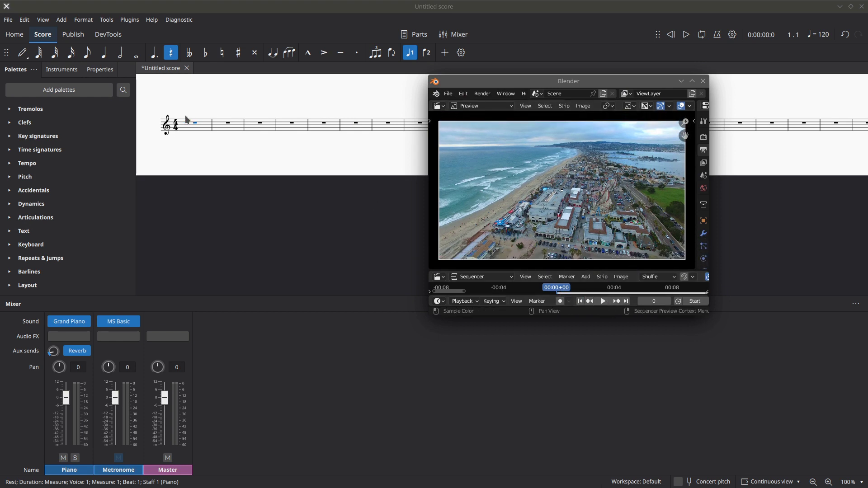
Play and stop the video briefly to test the score's sync, and jump the playhead to 00:07+00
left_click(603, 302)
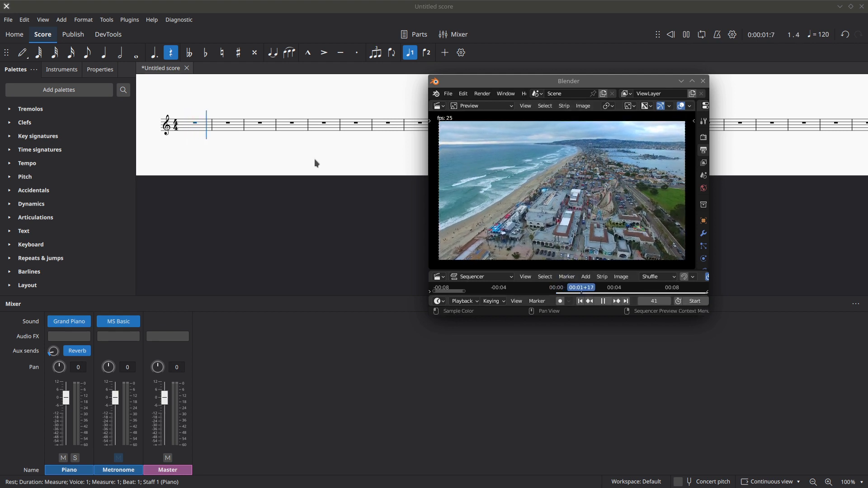
left_click(603, 301)
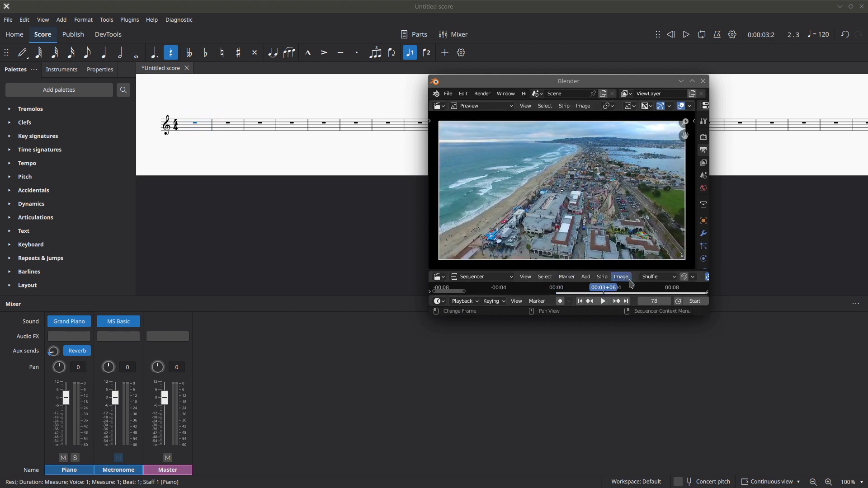
left_click(660, 289)
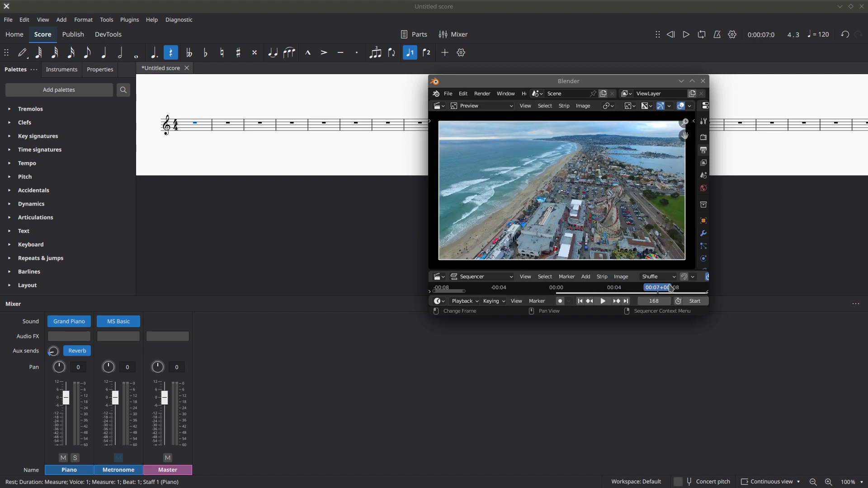
Move the floating Blender window below the staff and play the video briefly from the current position
left_click_drag(635, 87, 434, 200)
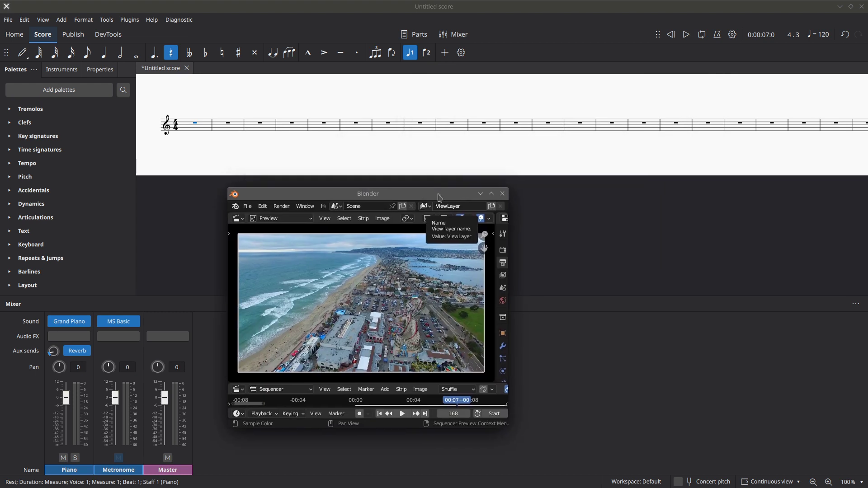
left_click(402, 414)
left_click(402, 414)
Jump the playhead to about 00:18 on a wider timeline and play briefly to test the sync
scroll(411, 403, "down", 8)
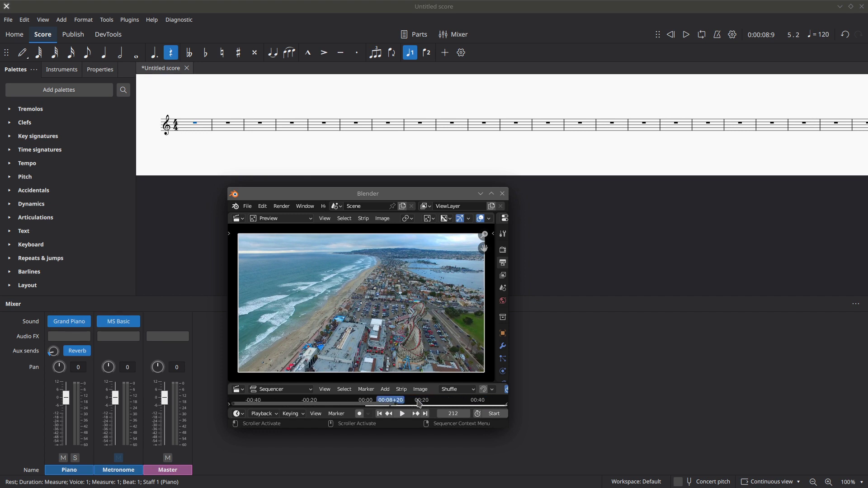
left_click(419, 404)
left_click(403, 415)
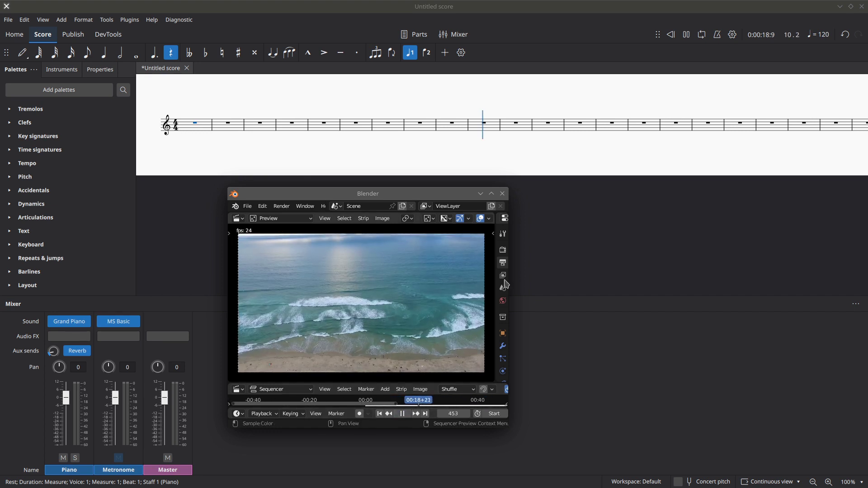
left_click(402, 416)
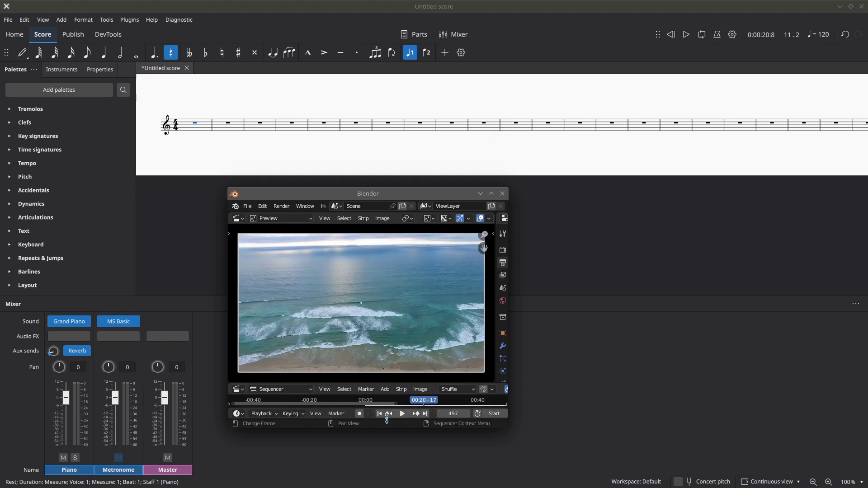
Return playback to the first frame and enlarge the sequencer band slightly beneath the video preview
left_click(379, 414)
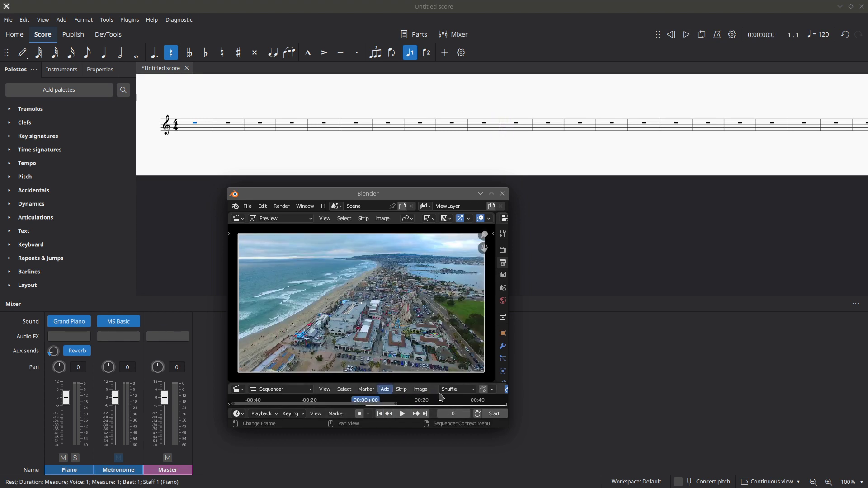
left_click_drag(394, 405, 402, 372)
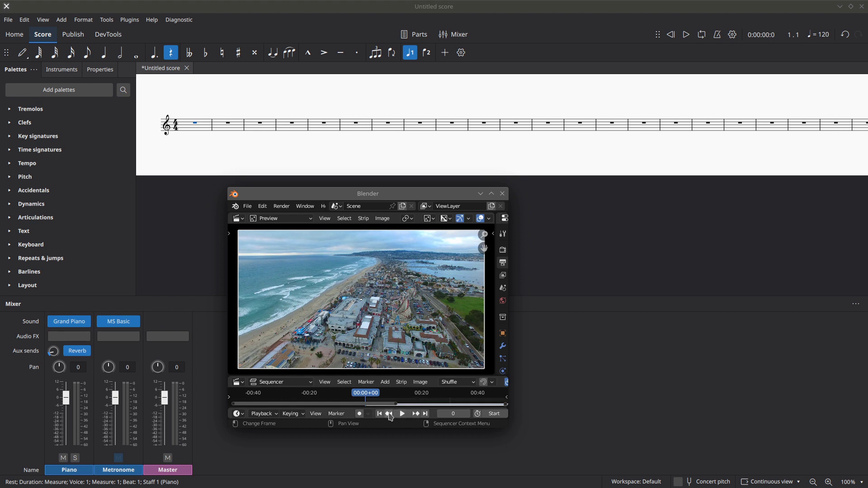
left_click(379, 414)
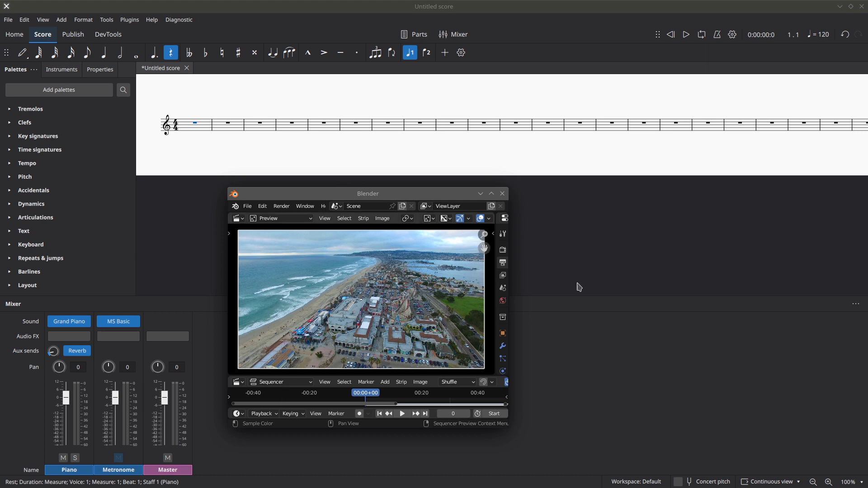
Hide MuseScore's mixer and rewind the video to its first frame
left_click_drag(590, 296, 608, 274)
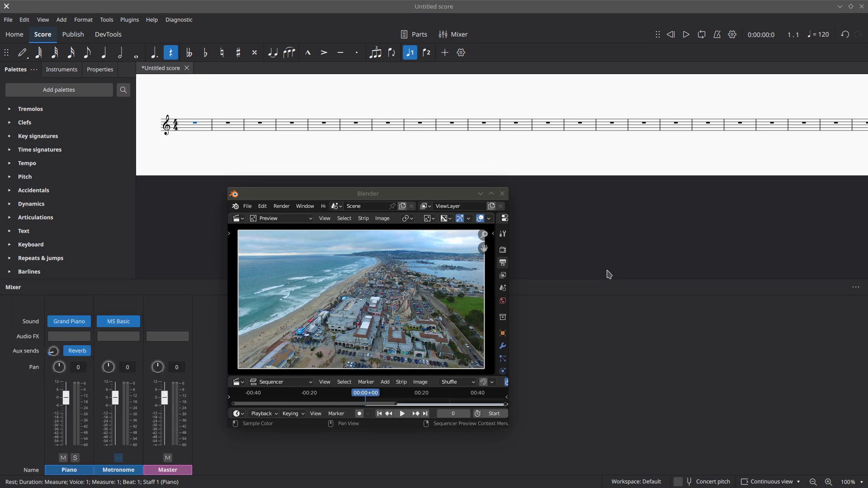
left_click(447, 40)
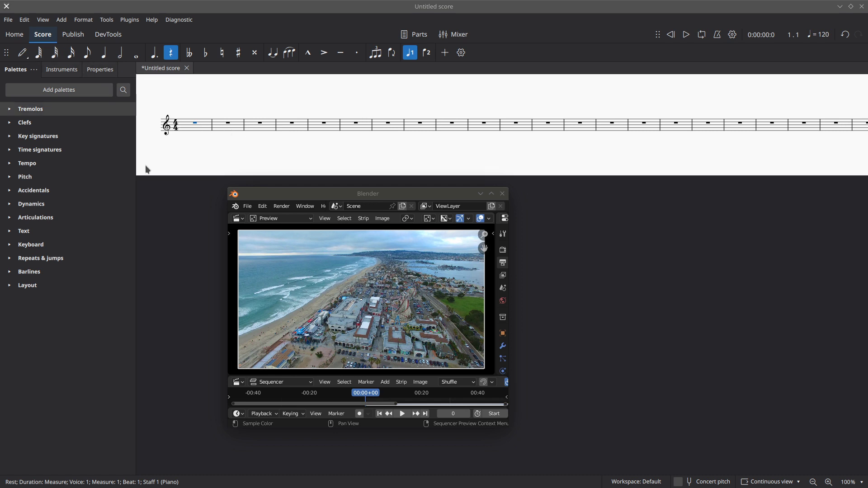
left_click(381, 414)
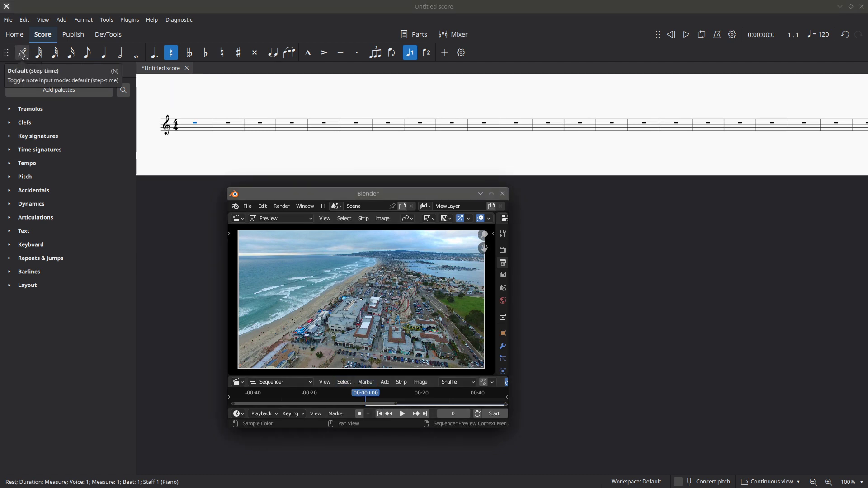
Enter a quarter-note B4 on beat 1 of each of measures 1 to 4, and leave note input
left_click(22, 54)
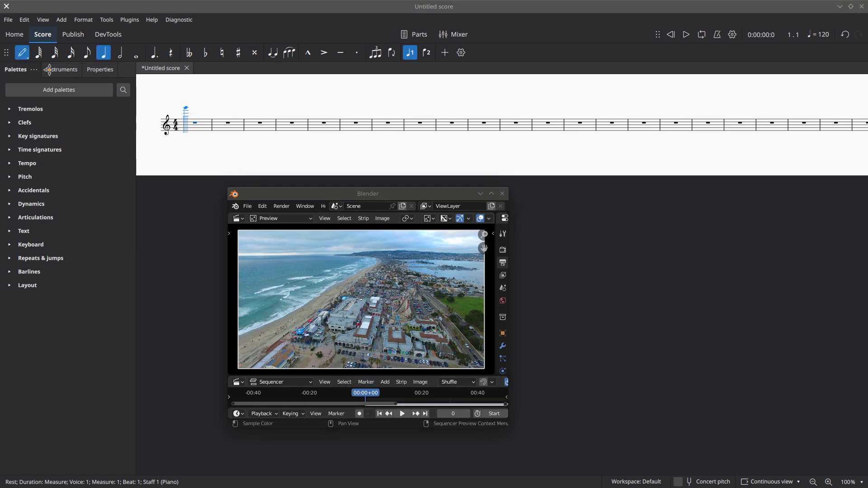
left_click(204, 127)
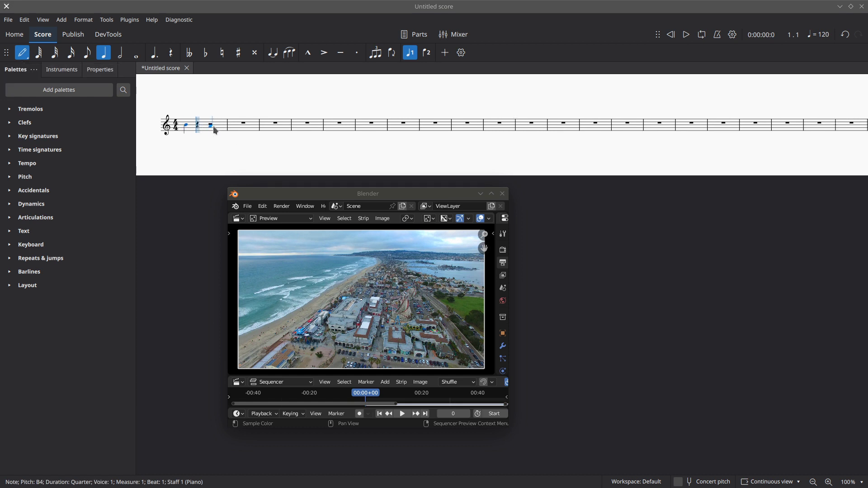
left_click(236, 127)
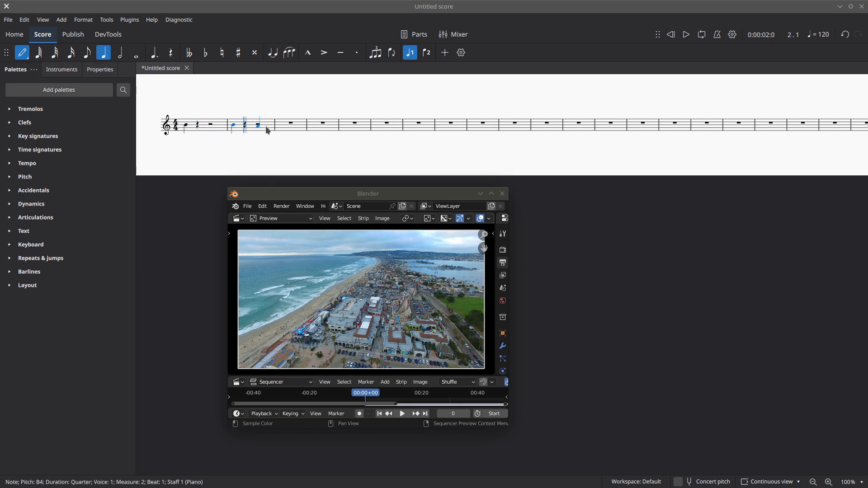
left_click(280, 127)
left_click(329, 126)
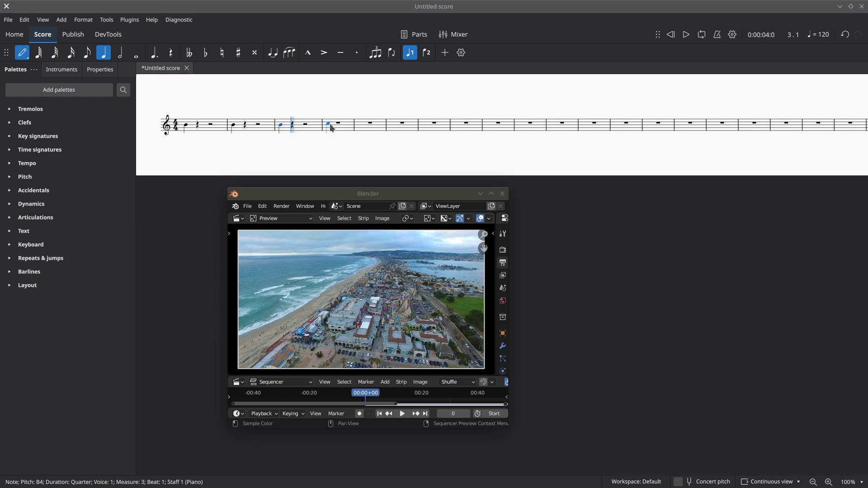
left_click(332, 129)
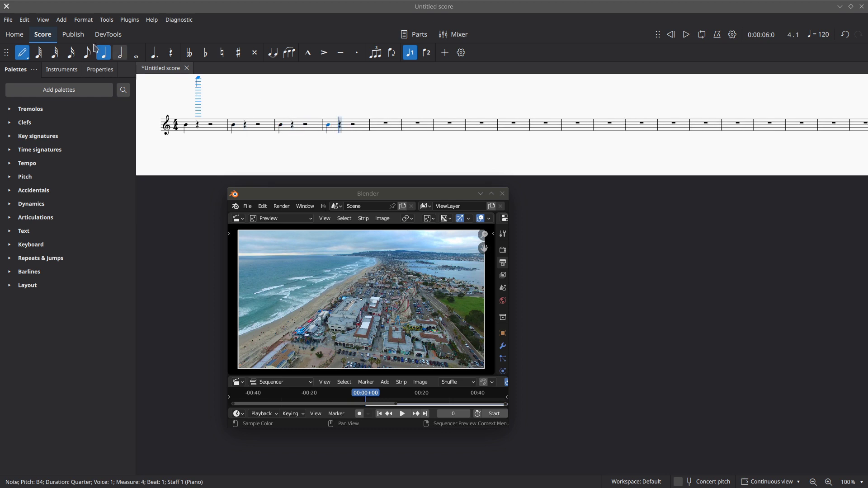
left_click(27, 55)
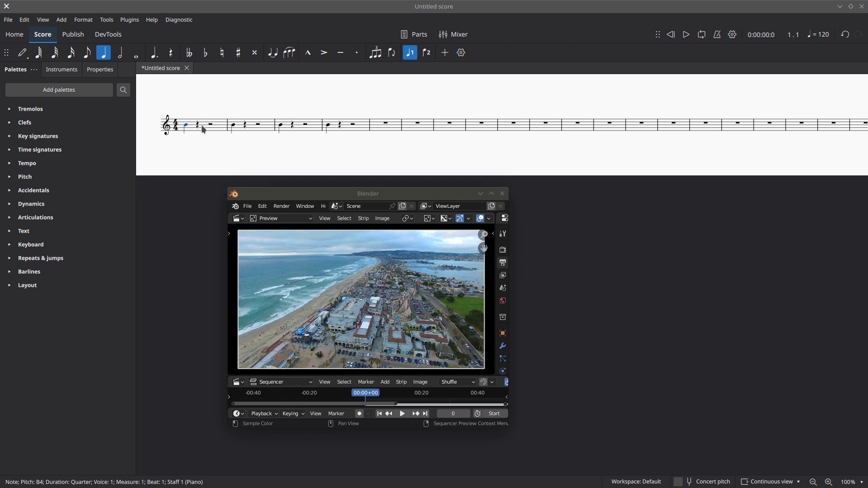
Select the notes in measures 1 to 4 and change their duration to sixteenth notes
left_click(235, 129, "ctrl")
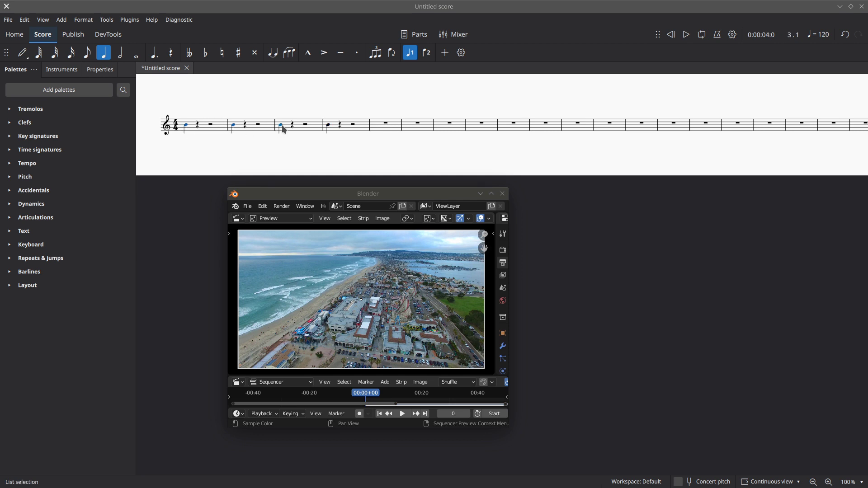
left_click(71, 52)
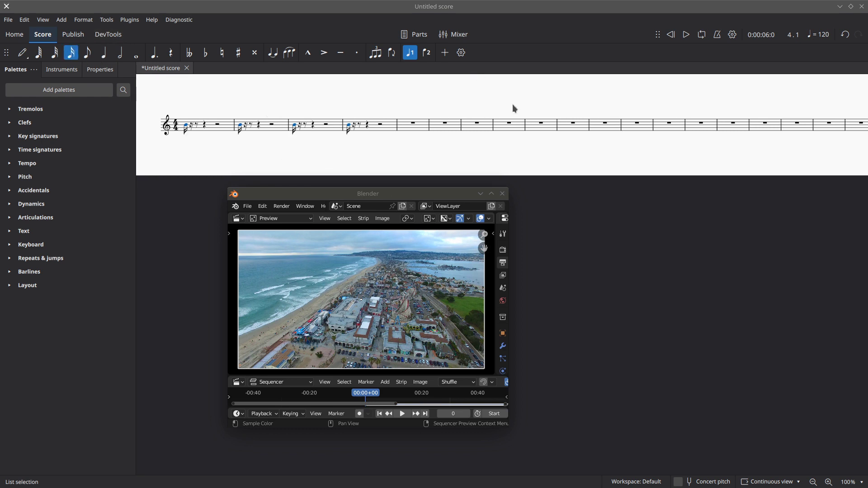
Play the video and score repeatedly from the start to check their sync, rewinding to the first frame after each run
left_click(385, 415)
left_click(403, 414)
left_click(402, 415)
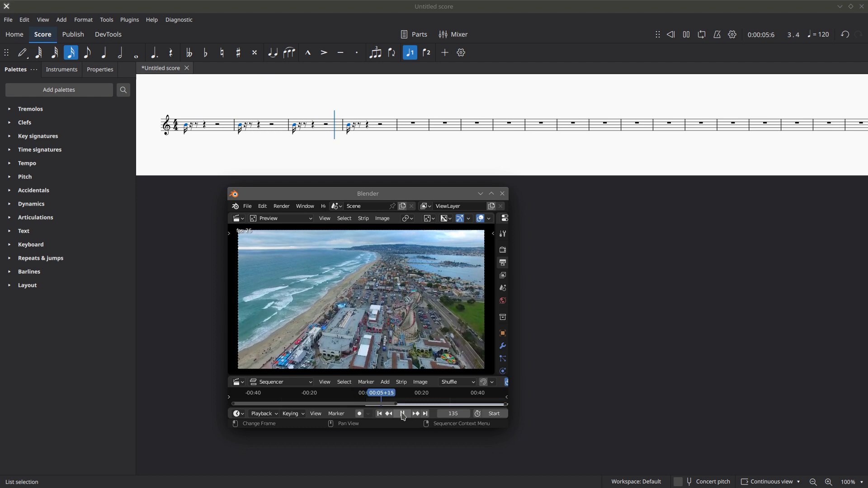
left_click(403, 415)
left_click(380, 414)
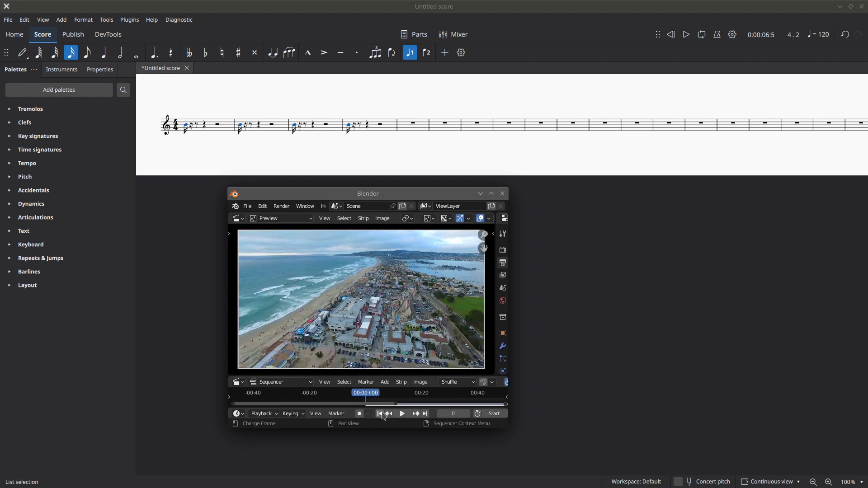
left_click(401, 413)
left_click(402, 414)
left_click(379, 414)
left_click(402, 414)
left_click(402, 414)
left_click(379, 414)
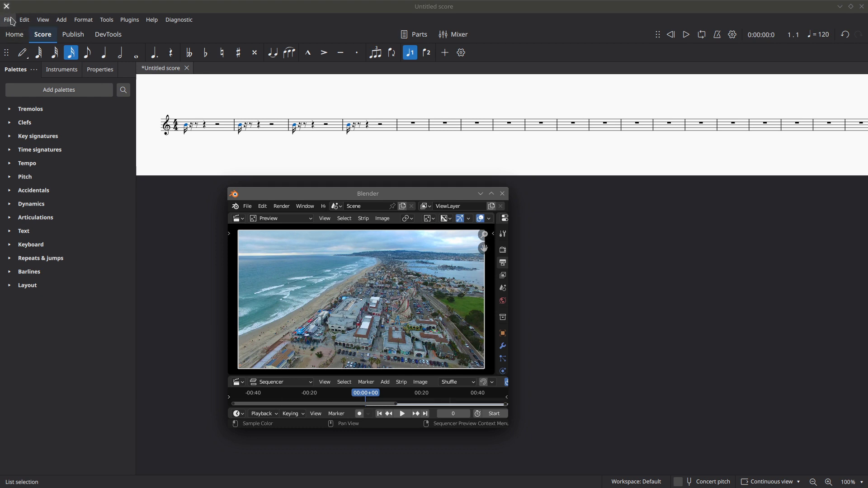
Select measures 1 to 4, raise the pitch of their notes, and clear the selection
left_click(216, 133)
key("shift+Right")
key("shift+Right")
key("shift+Right")
key("shift+Right")
key("shift+Right")
key("shift+Right")
key("shift+Right")
key("shift+Right")
key("shift+Right")
key("shift+Right")
key("shift+Right")
key("shift+Right")
key("shift+Right")
key("shift+Right")
key("shift+Right")
key("Up")
key("Up")
key("Up")
key("Up")
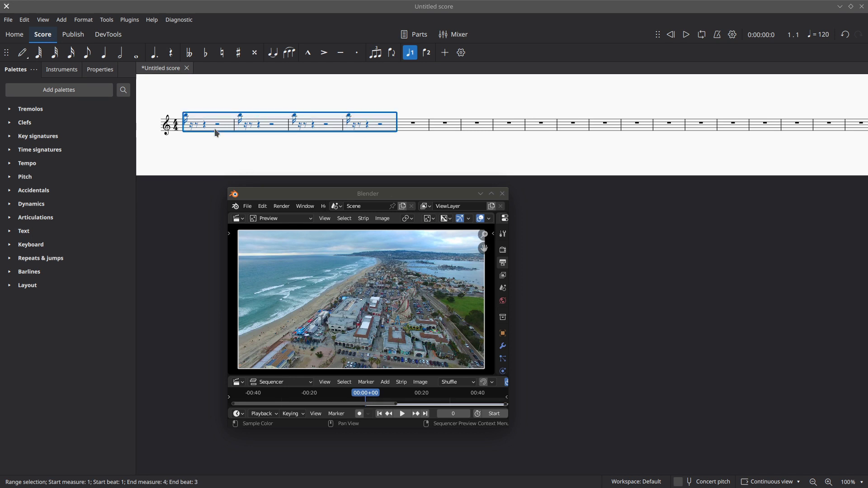
key("Up")
key("Up")
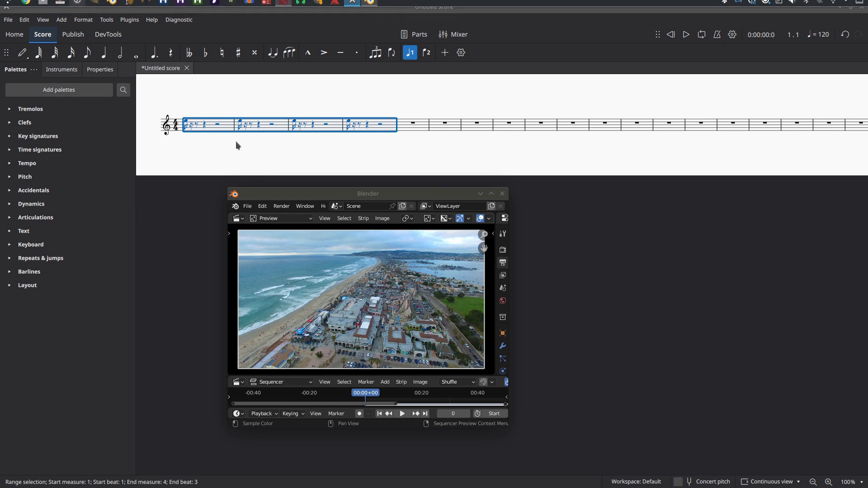
left_click(237, 139)
Export the main score as WAV audio to the Desktop under the name Untitled score.wav
left_click(8, 20)
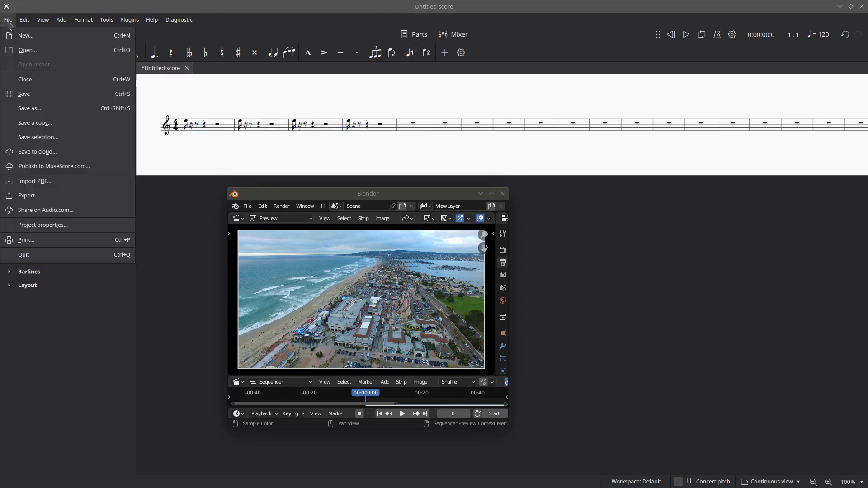
left_click(57, 194)
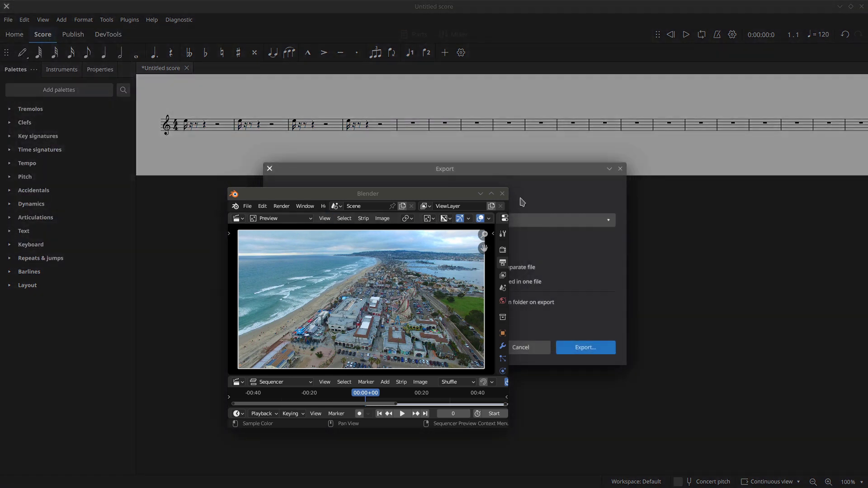
left_click_drag(505, 176, 671, 111)
left_click(677, 153)
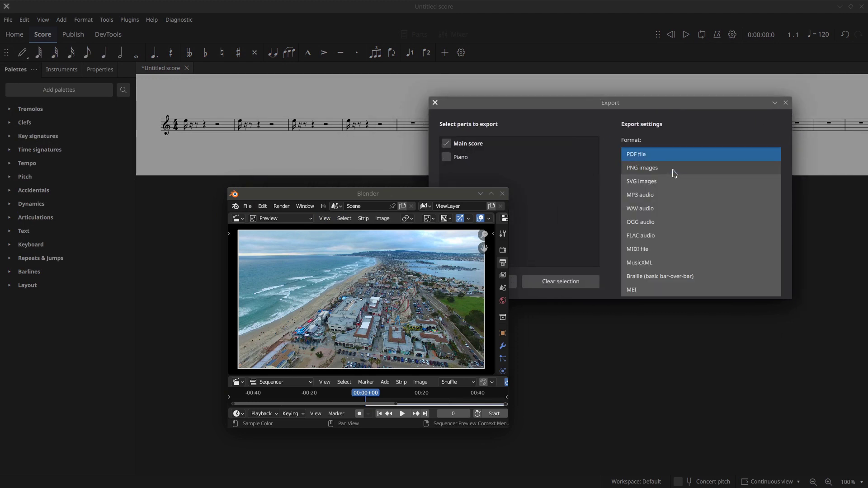
left_click(655, 208)
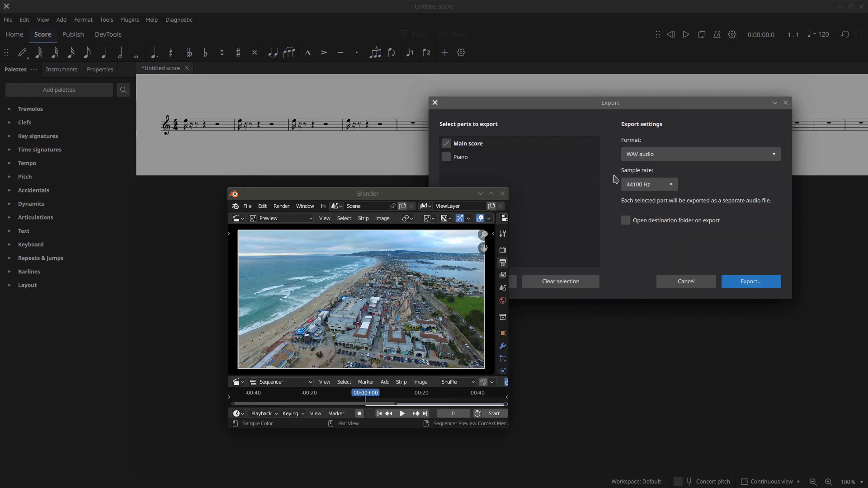
left_click_drag(426, 194, 277, 201)
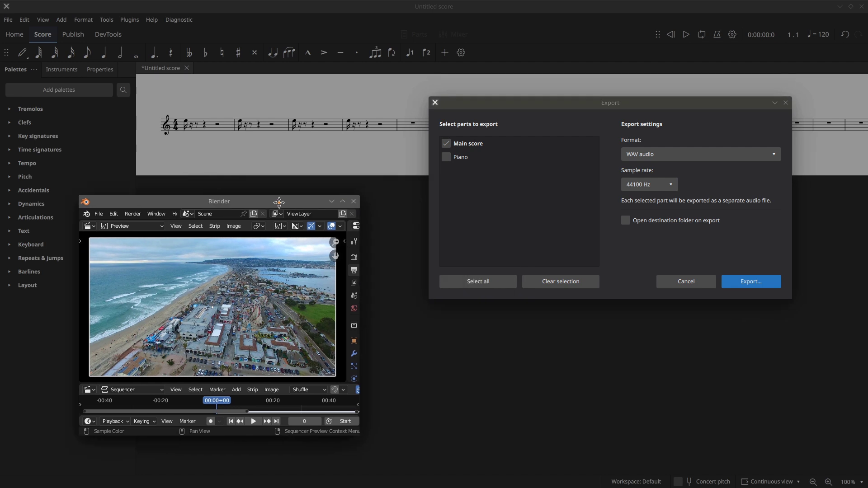
left_click(734, 278)
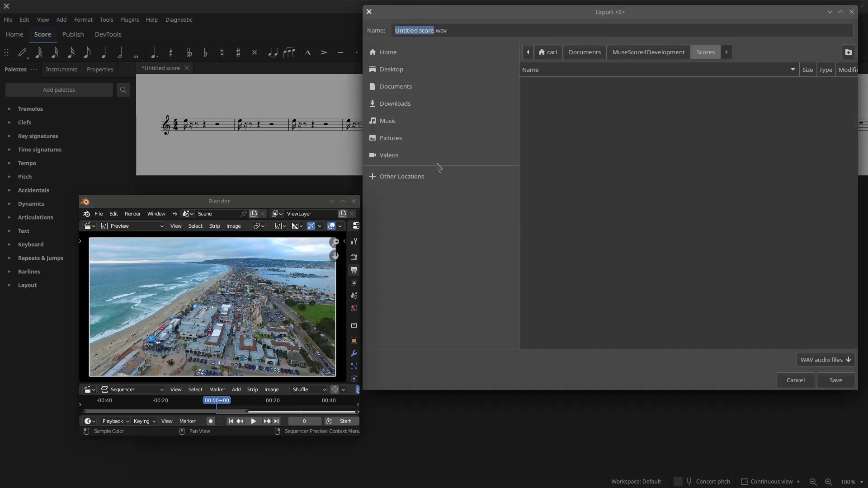
left_click(392, 72)
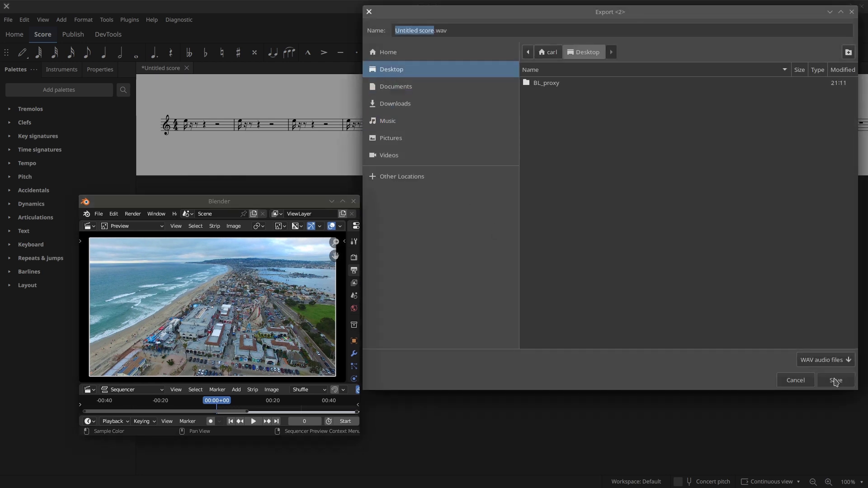
key("Return")
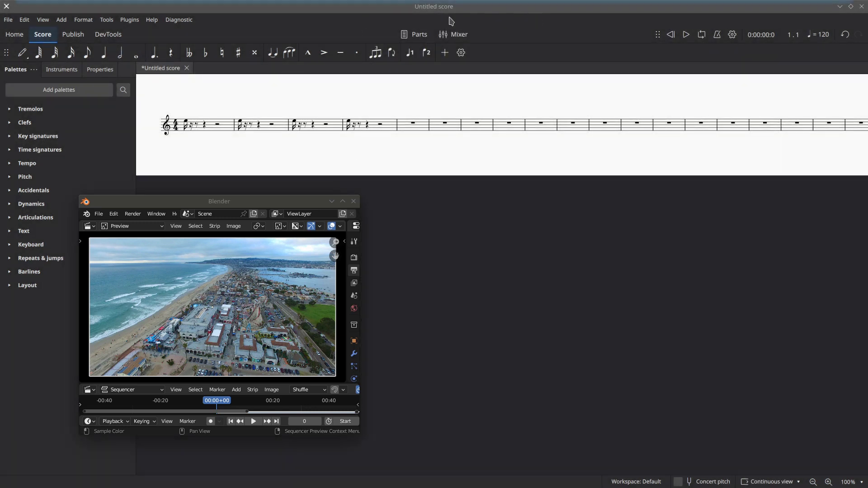
Shrink the MuseScore and Blender windows to reveal the desktop and add Untitled score.wav to Blender's sequencer as a sound strip
left_click_drag(386, 7, 586, 82)
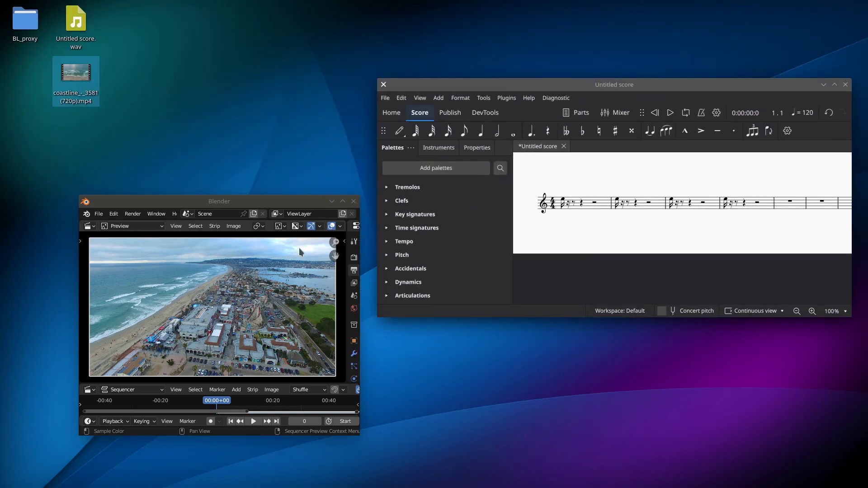
left_click(343, 202)
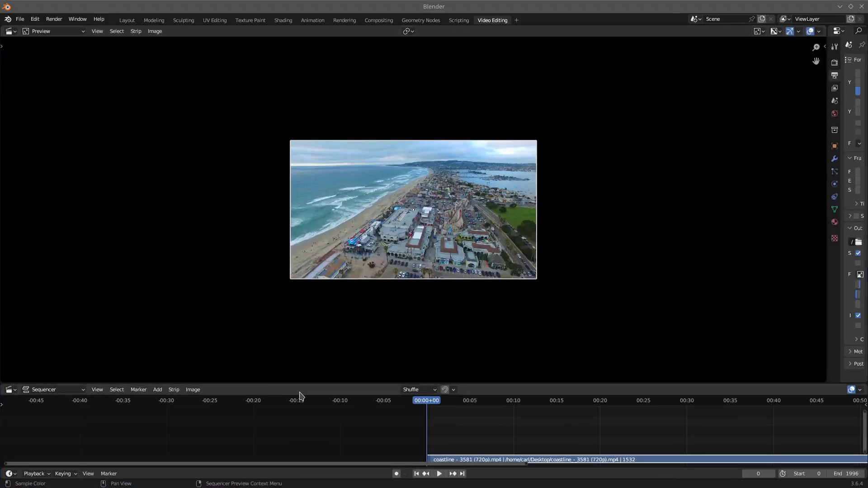
scroll(483, 414, "down", 2)
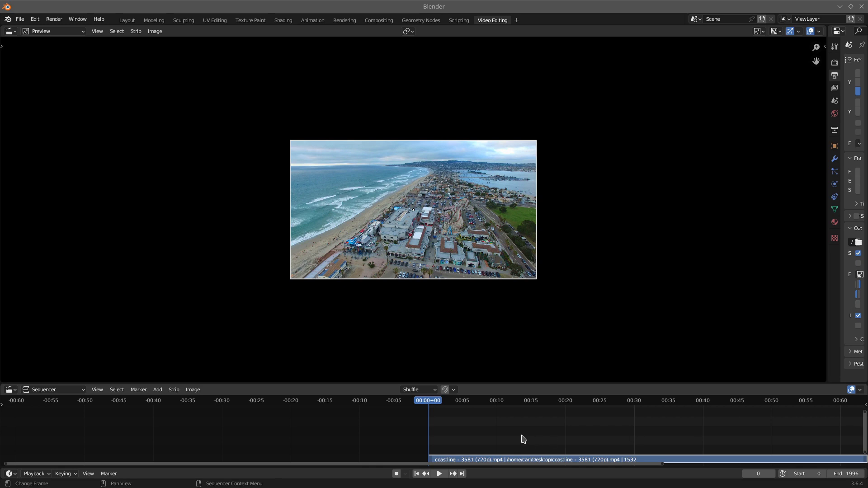
left_click_drag(493, 428, 163, 404)
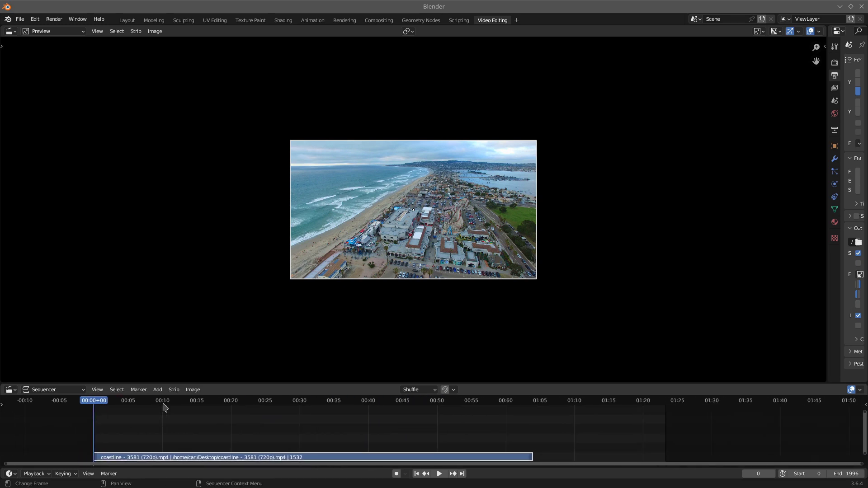
double_click(140, 7)
left_click_drag(80, 73, 38, 91)
left_click_drag(76, 21, 222, 268)
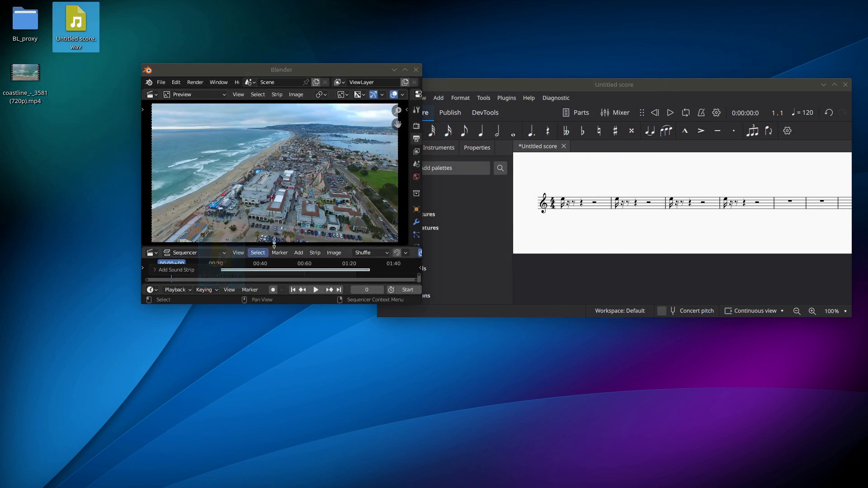
Place the Untitled score.wav strip in the channel beneath the coastline video strip, with both strips starting at 00:00+00
left_click(406, 68)
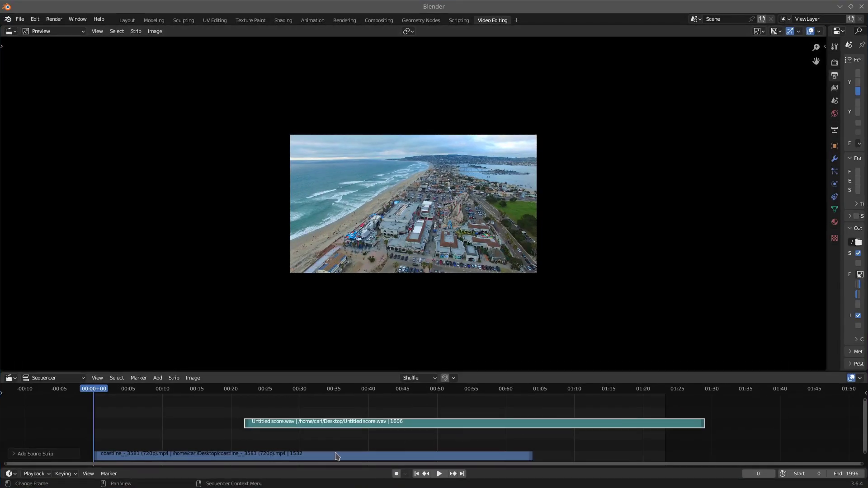
scroll(256, 436, "down", 2)
left_click_drag(296, 425, 170, 452)
left_click(184, 457)
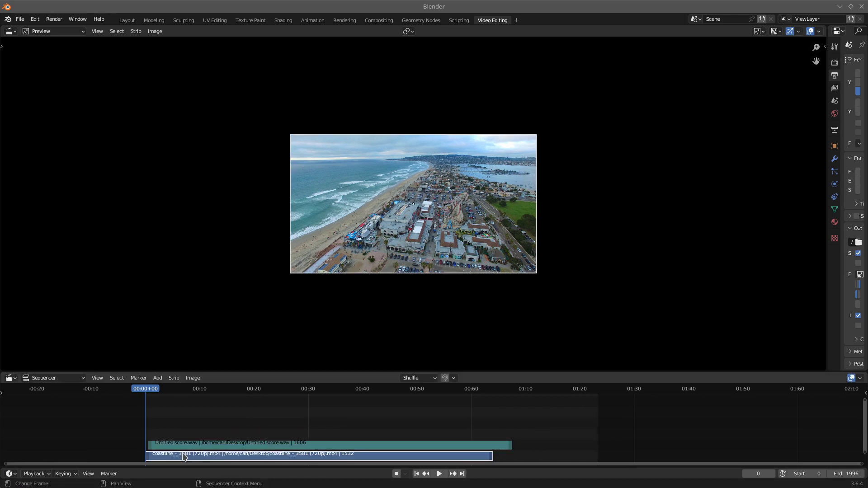
mouse_move(184, 457)
left_mouse_down()
mouse_move(194, 438)
mouse_move(188, 450)
left_mouse_up()
scroll(317, 441, "up", 4)
left_click_drag(321, 440, 610, 439)
scroll(547, 441, "up", 4)
left_click_drag(460, 447, 449, 425)
scroll(461, 429, "down", 6)
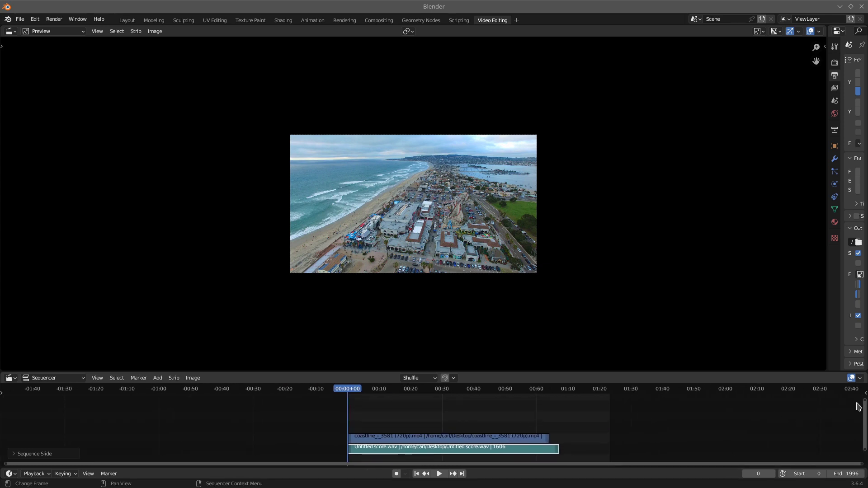
Turn on the waveform display for the Untitled score.wav strip and enlarge the strips to show it
left_click(863, 395)
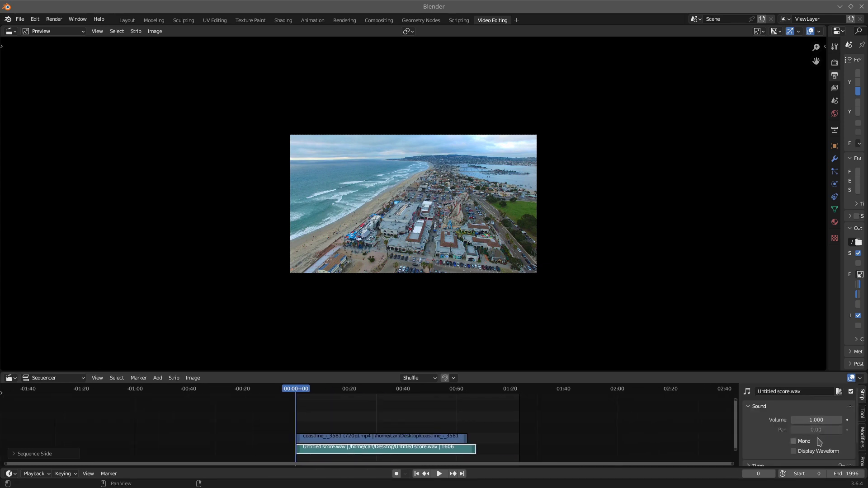
left_click(793, 422)
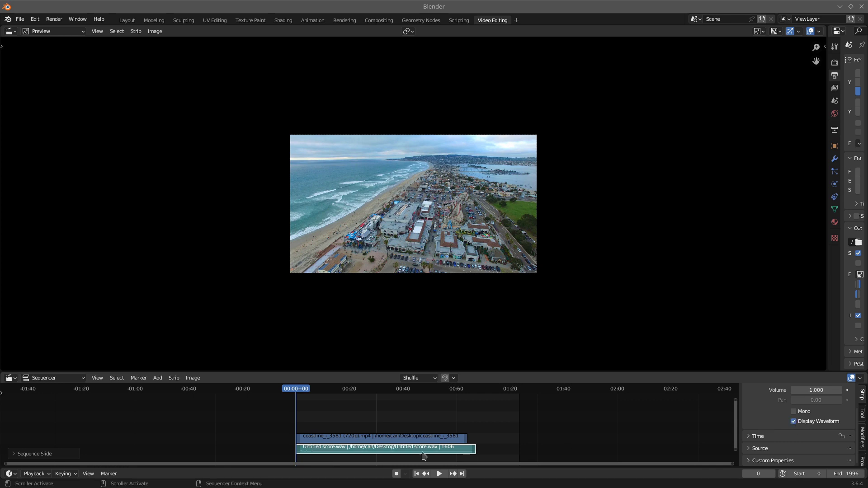
scroll(324, 456, "up", 1)
scroll(324, 456, "up", 2)
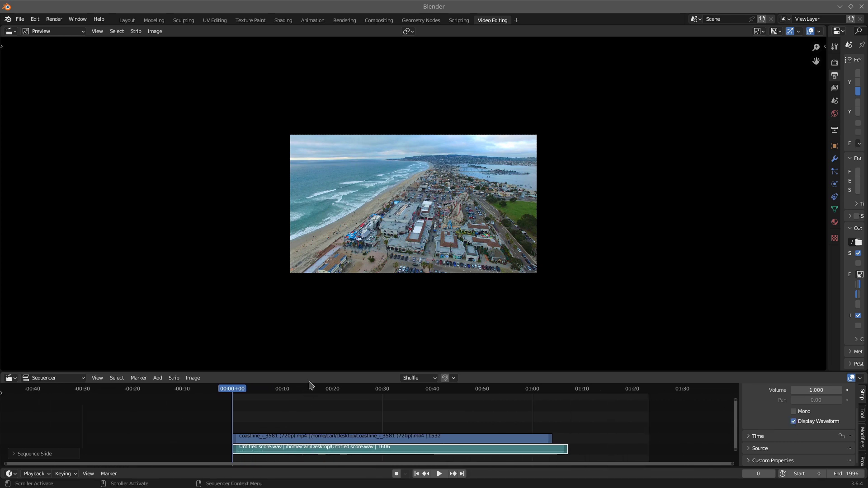
left_click_drag(736, 449, 733, 416)
scroll(600, 430, "down", 2)
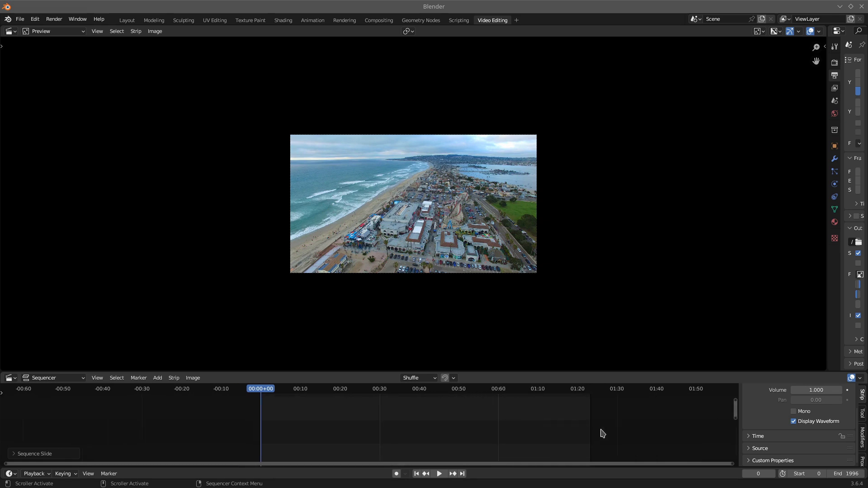
left_click_drag(736, 416, 738, 454)
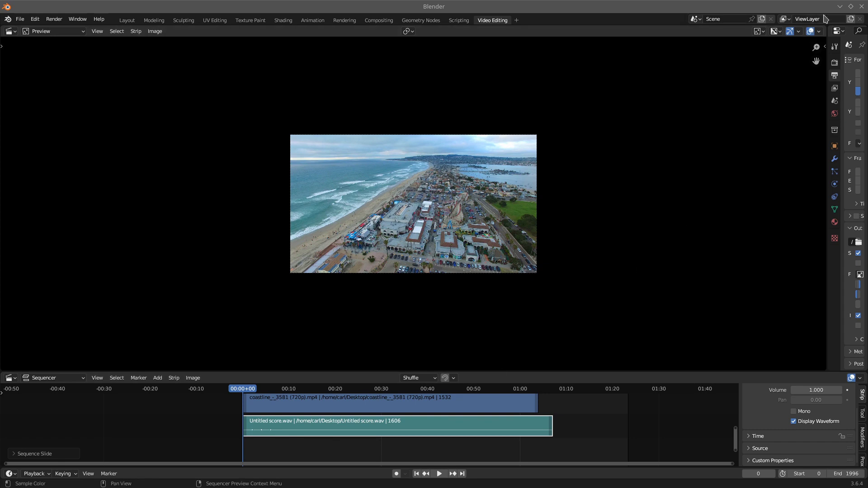
Return Blender to a small floating window, hide the strip properties sidebar, and bring the MuseScore window closer to it
left_click(850, 6)
left_click_drag(292, 71, 247, 78)
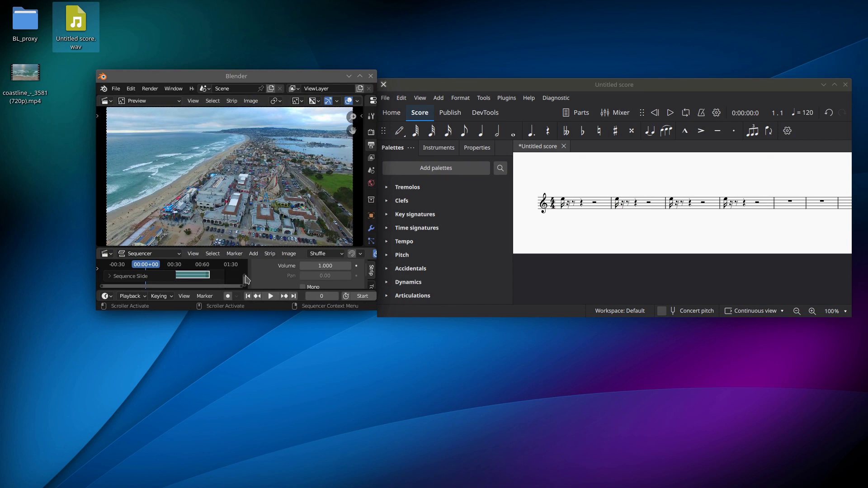
left_click_drag(247, 276, 377, 276)
left_click_drag(537, 81, 453, 113)
Select measures 1 to 4 in MuseScore and lower their notes by an octave
left_click(521, 238)
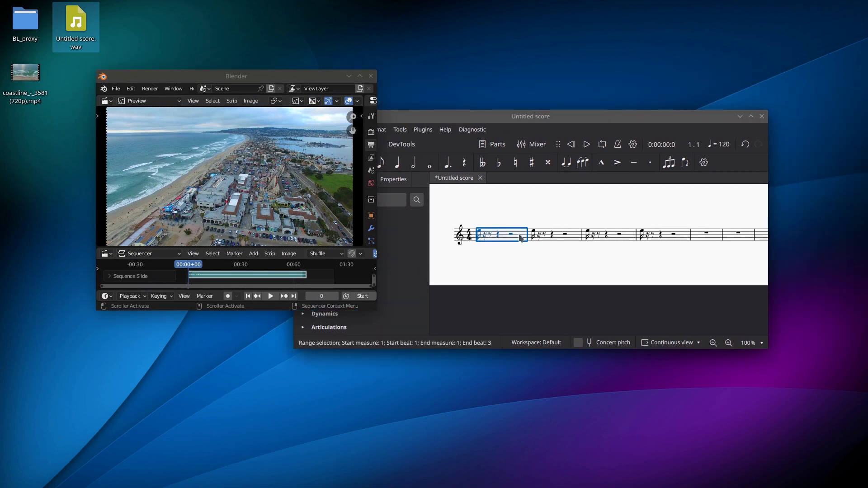
key("shift+Right")
key("shift+Right")
key("shift+Right")
key("shift+Right")
key("shift+Right")
key("shift+Right")
key("shift+Right")
key("shift+Right")
key("shift+Right")
key("shift+Right")
key("shift+Right")
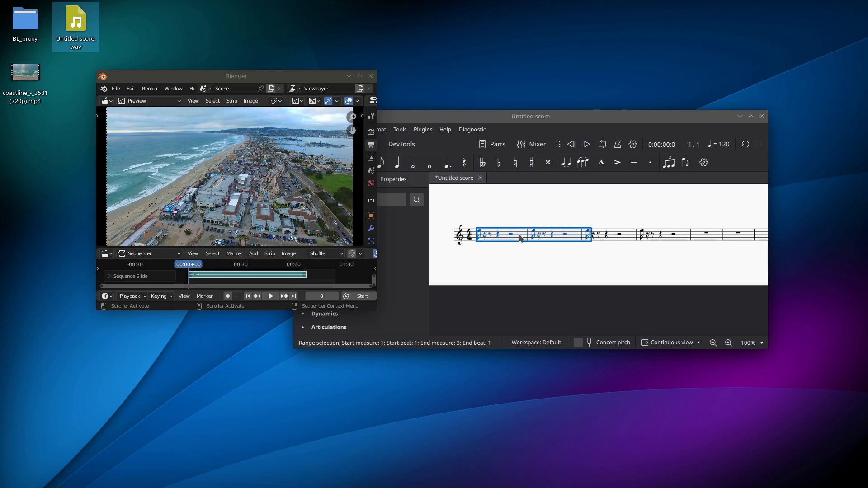
key("shift+Right")
key("shift+Right")
key("shift+Right")
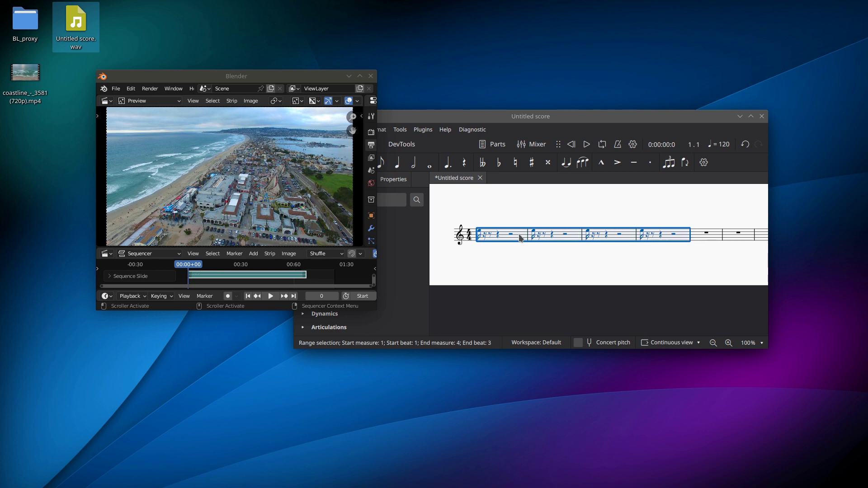
key("ctrl+Down")
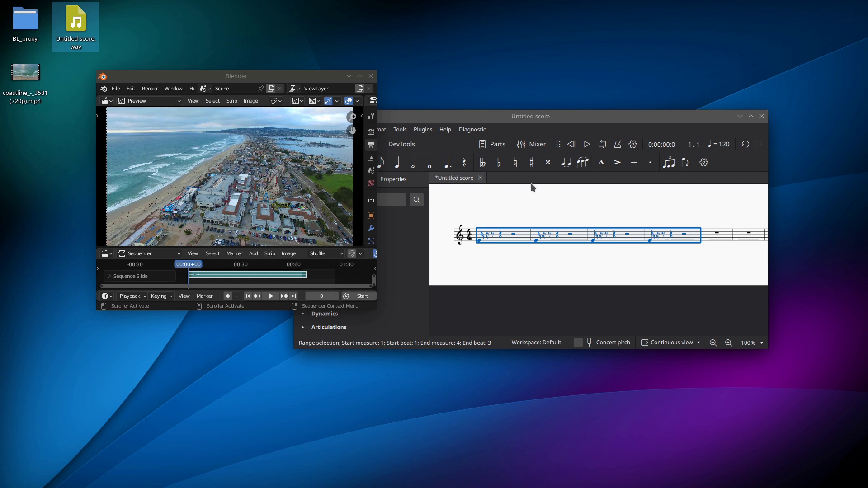
Set the Blender and MuseScore windows side by side, play them together to compare the sound strip with the score, and rewind to the start
left_click_drag(536, 122, 562, 79)
left_click_drag(308, 76, 242, 110)
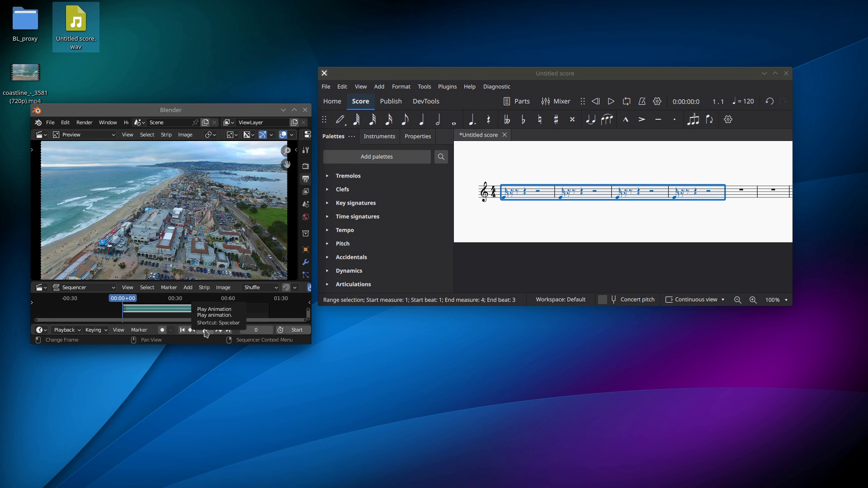
left_click(206, 334)
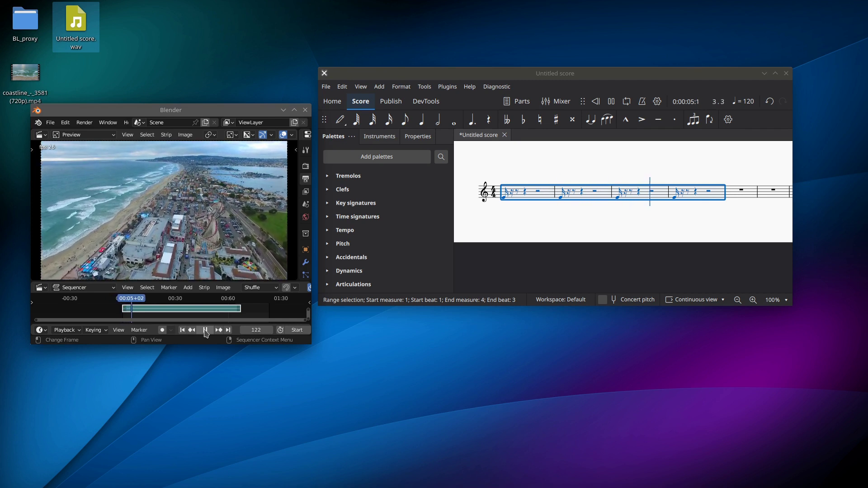
left_click(206, 333)
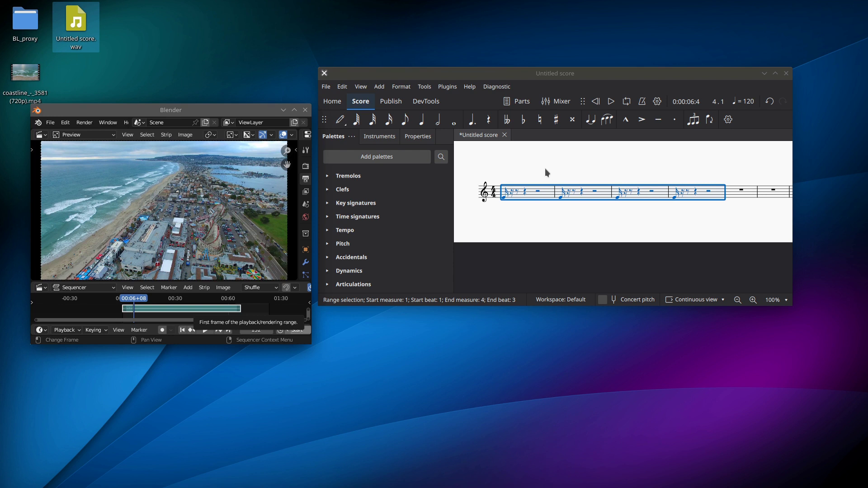
left_click(182, 332)
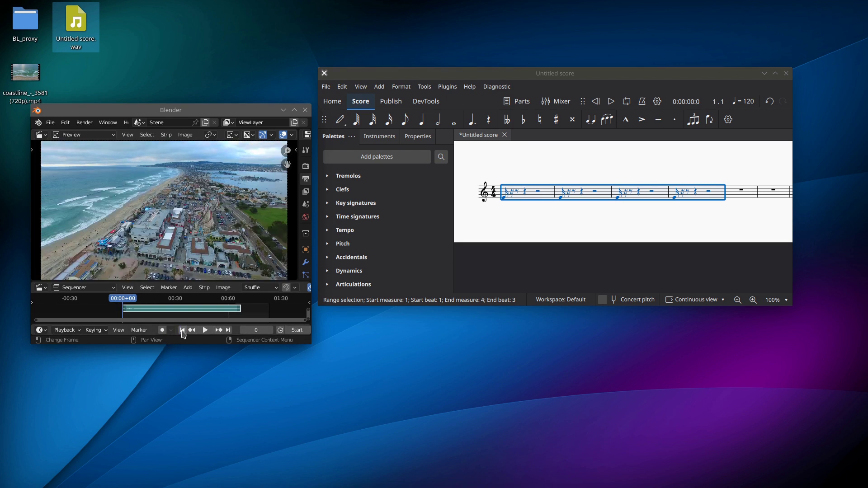
Insert one empty measure before measure 1 of the score
left_click(533, 197)
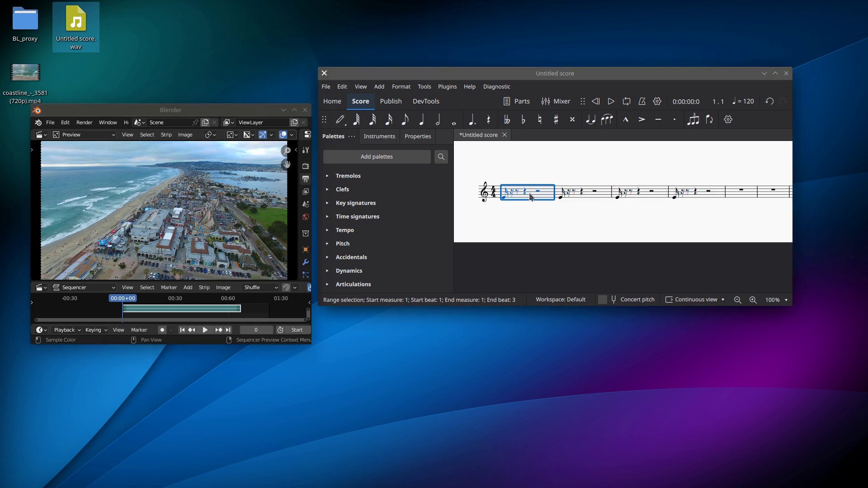
right_click(531, 195)
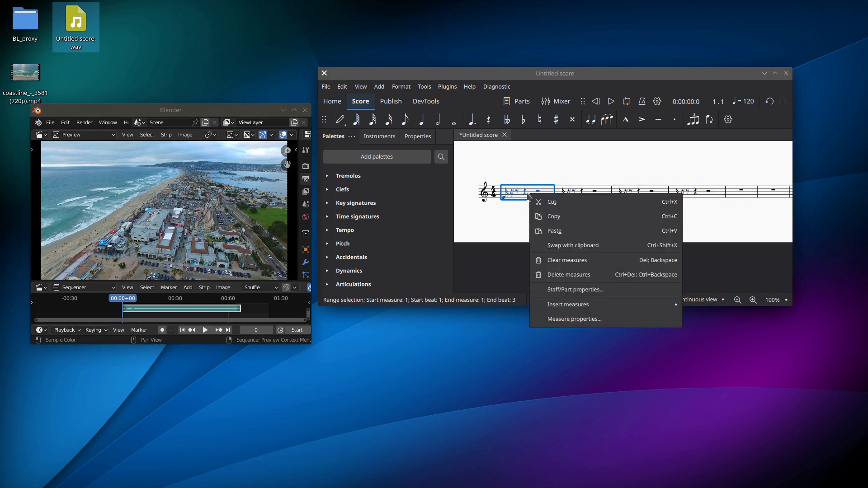
mouse_move(626, 304)
left_click(699, 322)
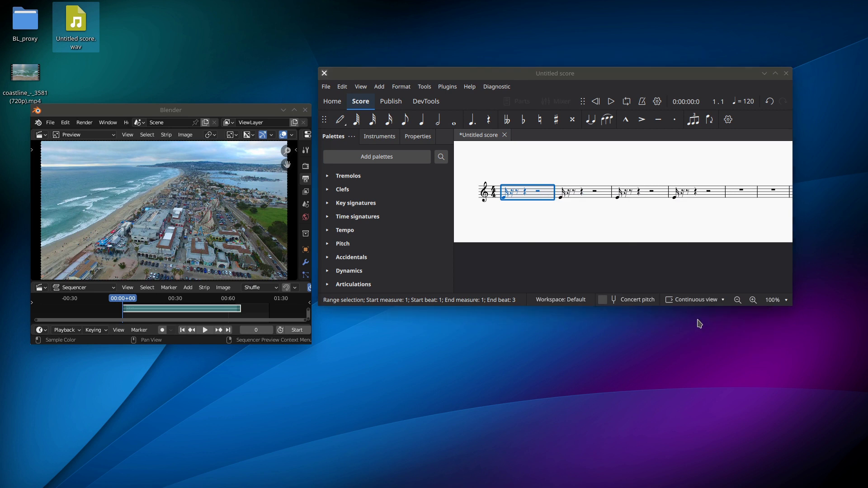
left_click(607, 221)
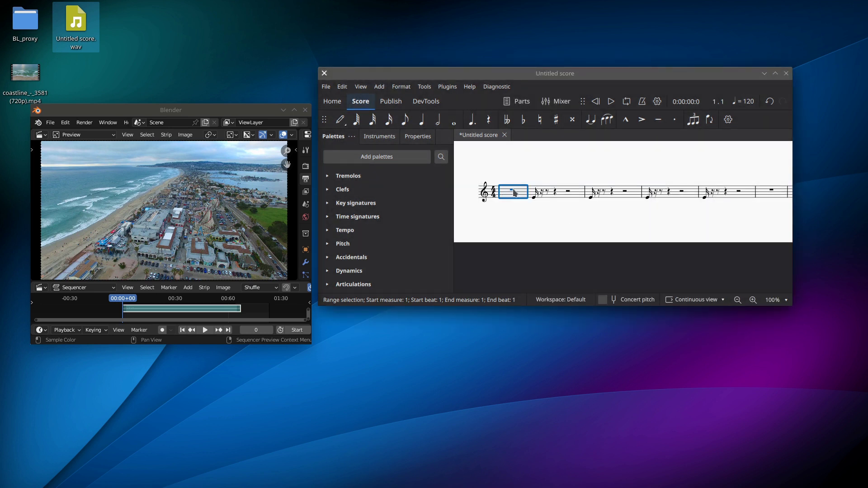
Add a quarter-note tempo marking to the empty measure 1 and set it to 120
left_click(328, 230)
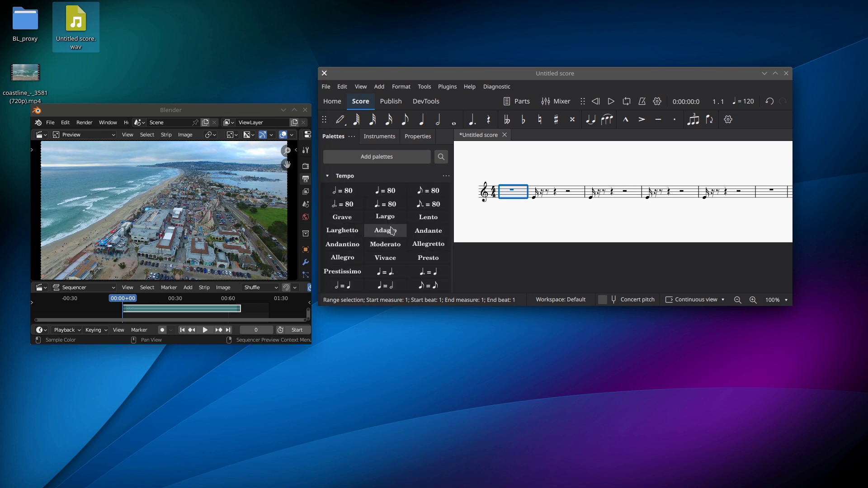
left_click(393, 194)
double_click(510, 180)
key("BackSpace")
key("BackSpace")
type("120")
left_click(538, 170)
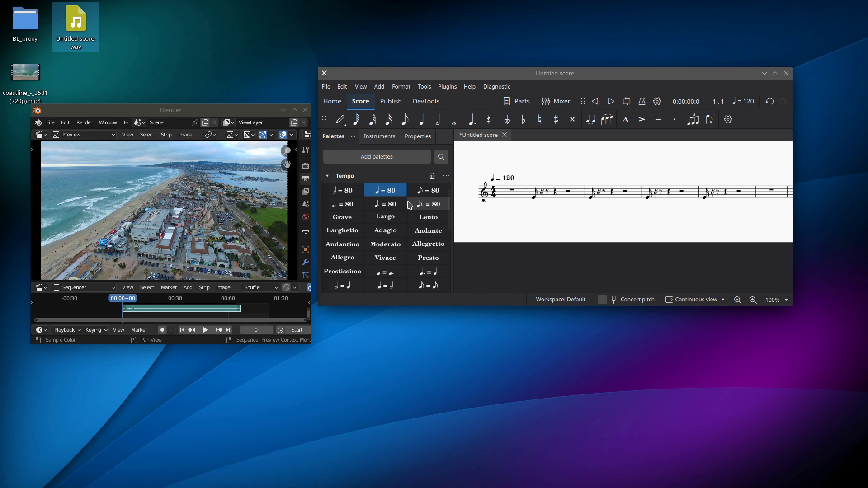
Maximize MuseScore with the Blender window below the staff, and add a 4/4 time signature at measure 2
left_click(776, 73)
left_click_drag(233, 112, 782, 206)
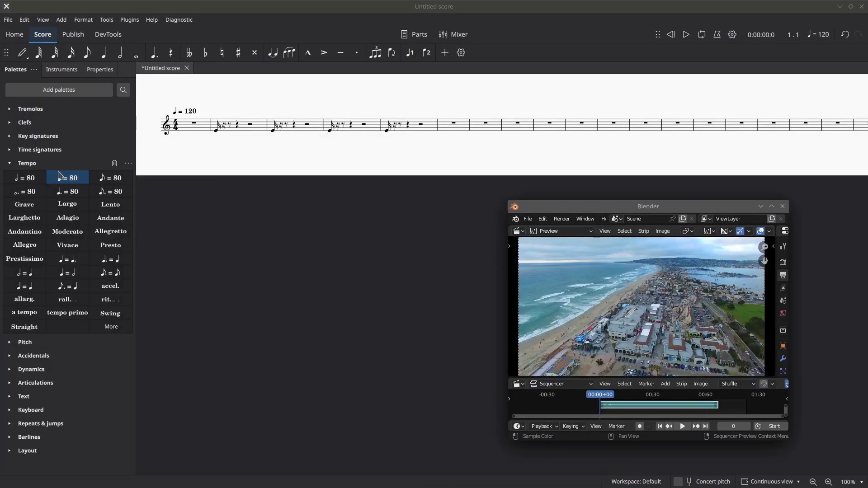
left_click(9, 150)
left_click_drag(56, 165, 246, 130)
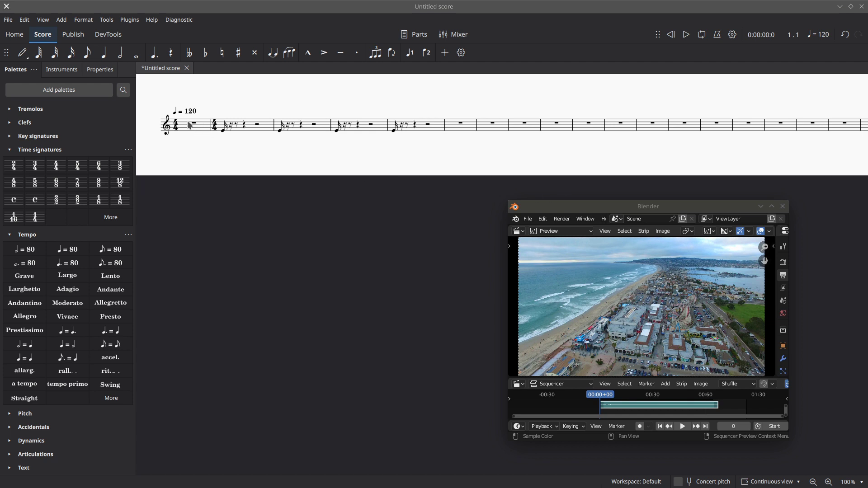
Add a quarter-note tempo marking at the first note of measure 2 and set it to 144
left_click(223, 130)
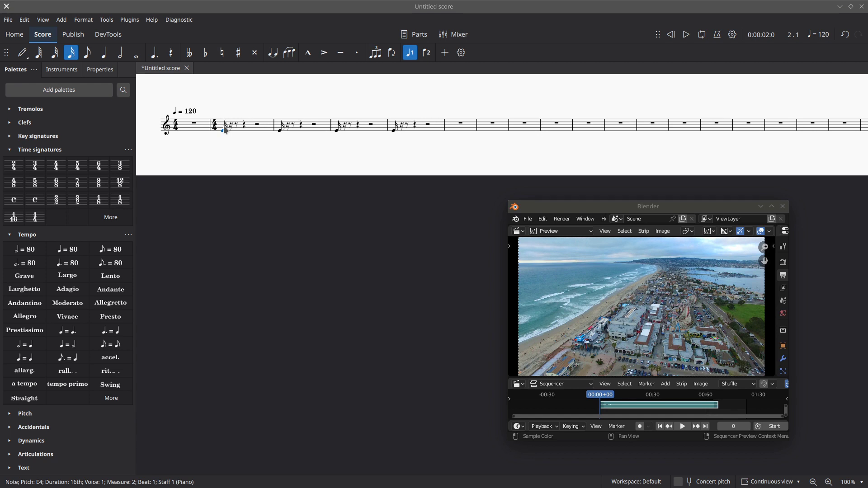
left_click(68, 249)
double_click(228, 115)
key("BackSpace")
key("BackSpace")
type("144")
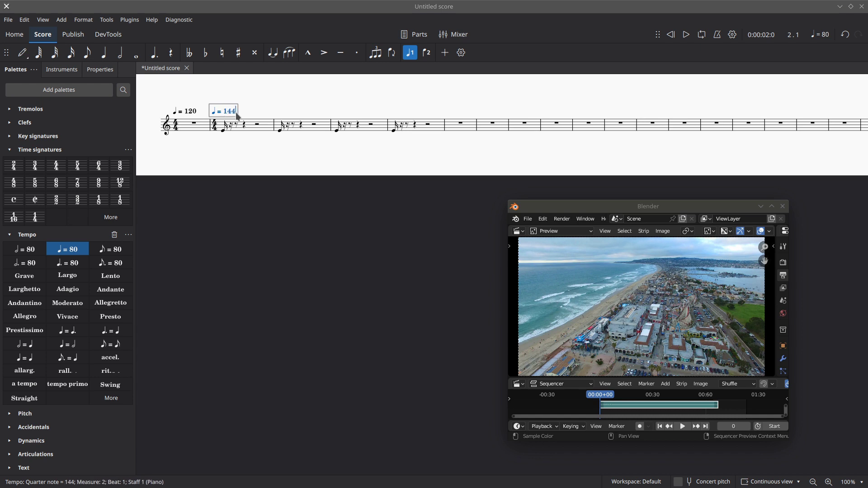
left_click(276, 87)
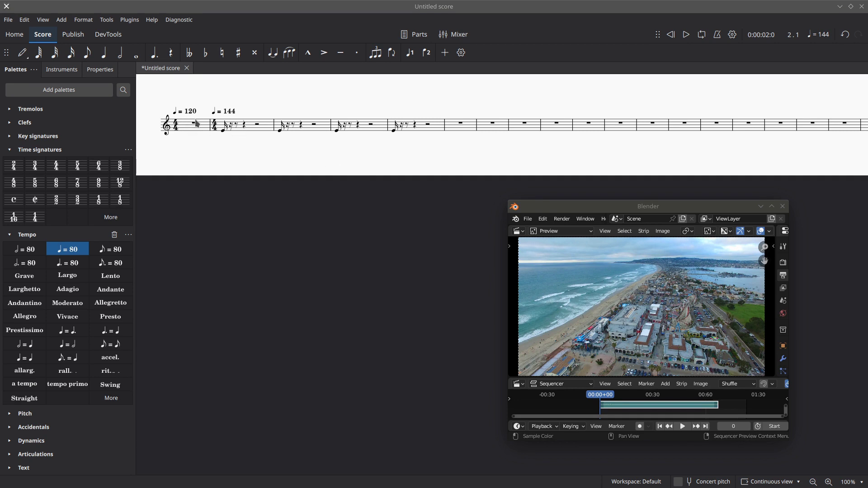
Maximize Blender, widen its properties editor, and set the scene's start frame to 48
left_click_drag(639, 207, 417, 123)
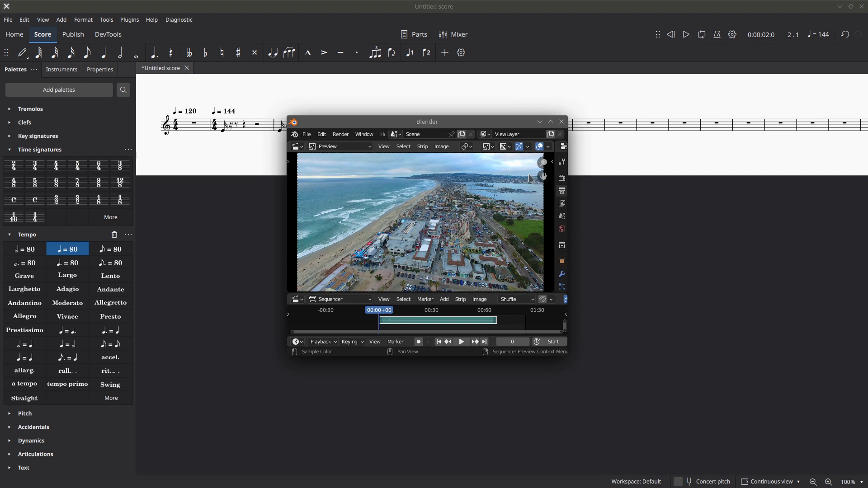
left_click(551, 121)
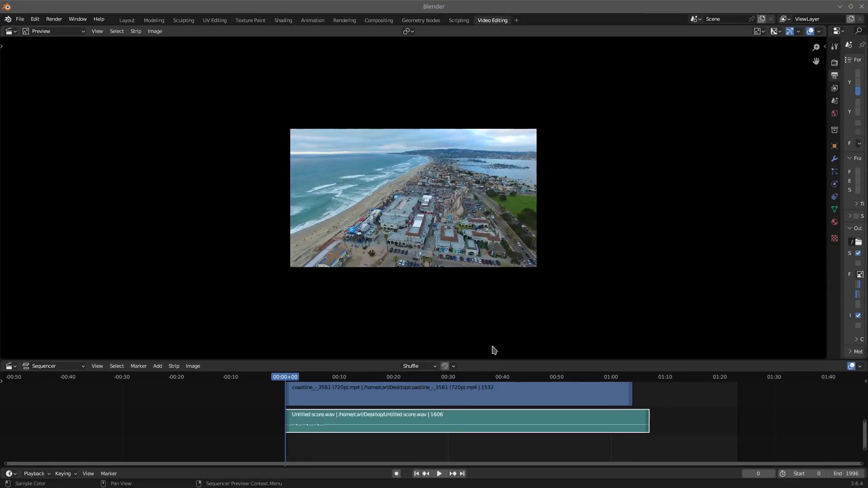
left_click_drag(843, 237, 637, 241)
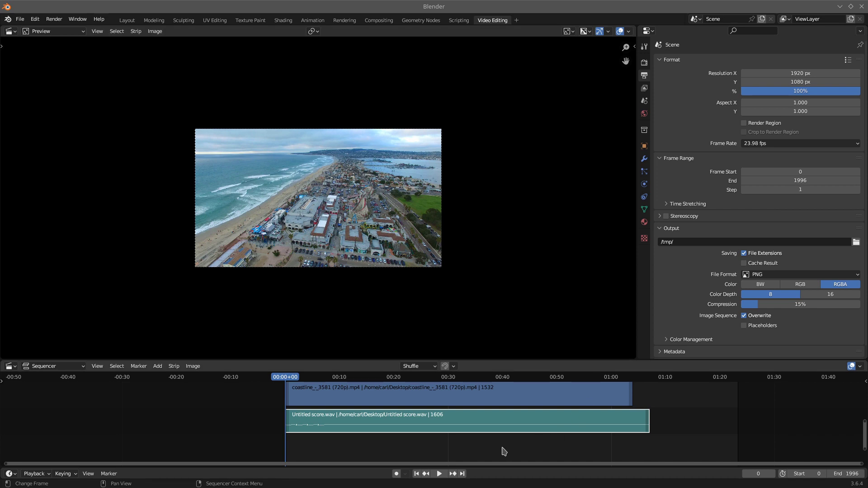
left_click(808, 473)
type("48")
key("Return")
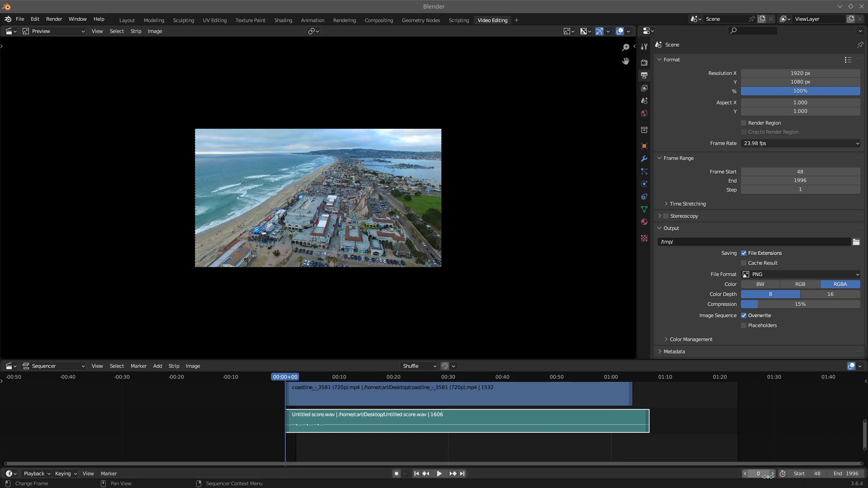
Move the coastline video and sound strips together to start at 00:02+00, and jump to the start frame
scroll(344, 432, "up", 3)
left_click(337, 397)
left_click_drag(276, 400, 291, 399)
scroll(253, 416, "up", 5)
left_click_drag(181, 425, 476, 427)
scroll(476, 427, "up", 4)
scroll(476, 428, "up", 1)
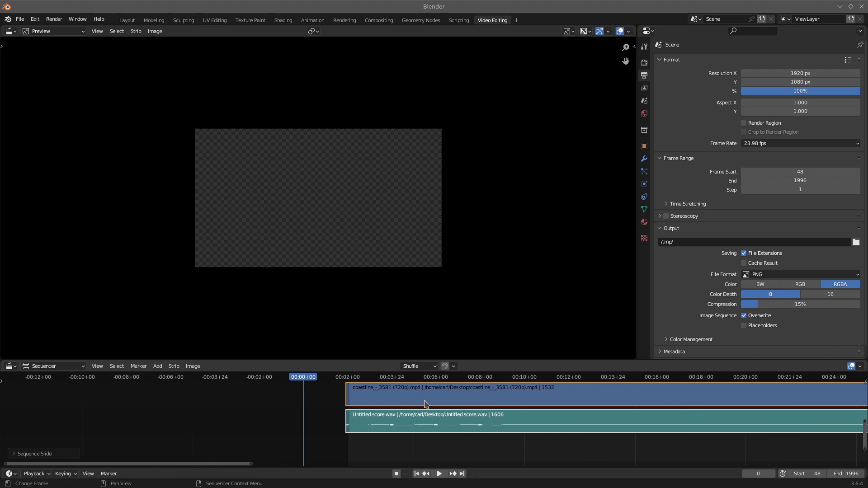
left_click_drag(425, 403, 401, 401)
scroll(413, 428, "up", 4)
scroll(412, 429, "up", 3)
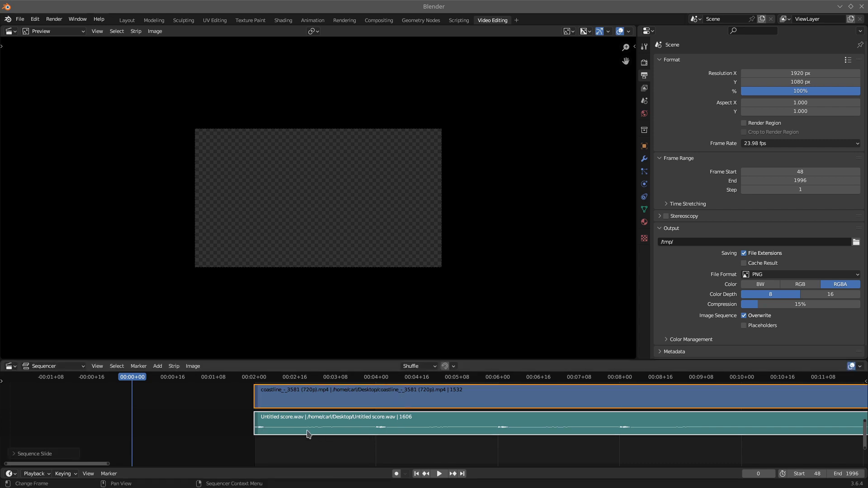
left_click(416, 475)
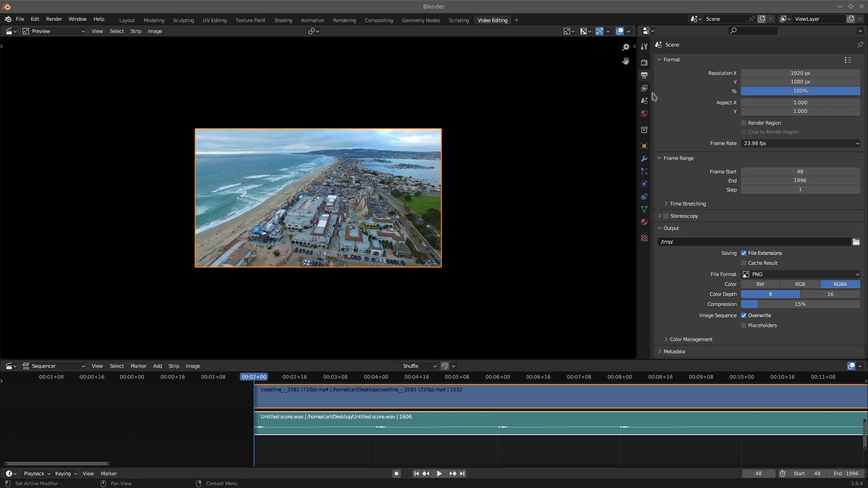
Narrow Blender's properties editor and return Blender to a small floating window below the MuseScore staff
left_click_drag(641, 96, 850, 97)
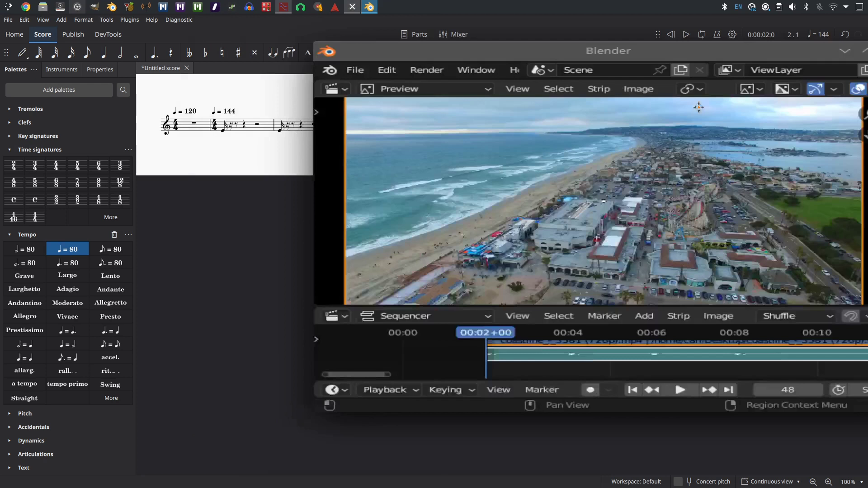
left_click_drag(699, 107, 748, 225)
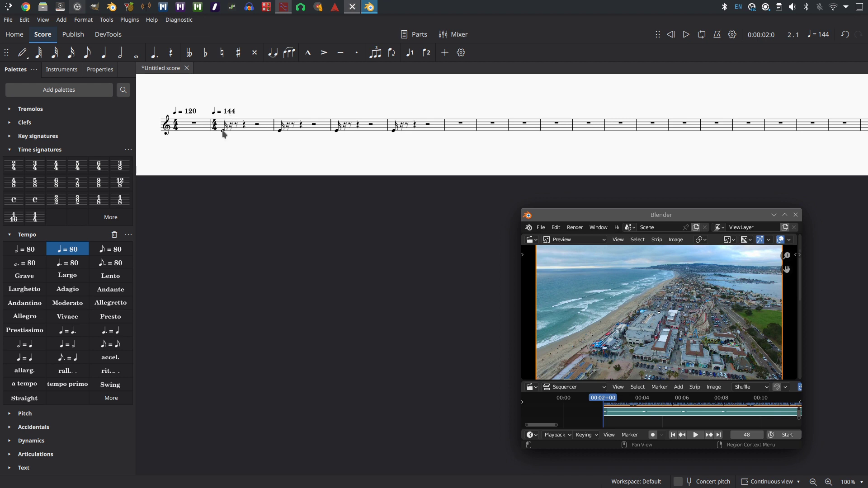
Set the tempo marking of measure 1 to 123
left_click(196, 115)
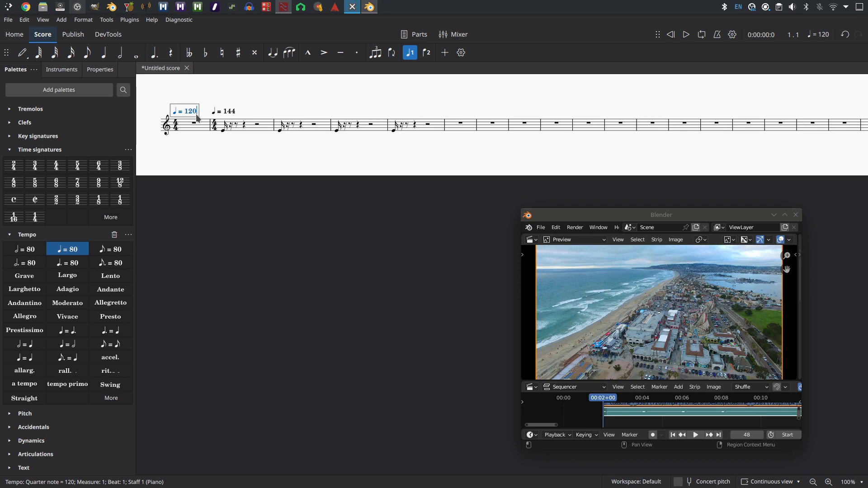
key("BackSpace")
type("3")
left_click(202, 139)
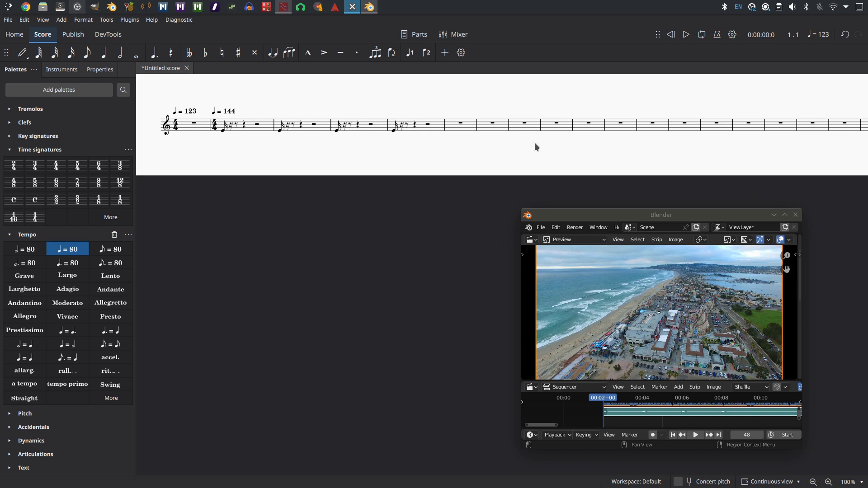
Bring the Blender window closer to the score and delete the Untitled score.wav sound strip from the sequencer
left_click_drag(688, 210, 411, 155)
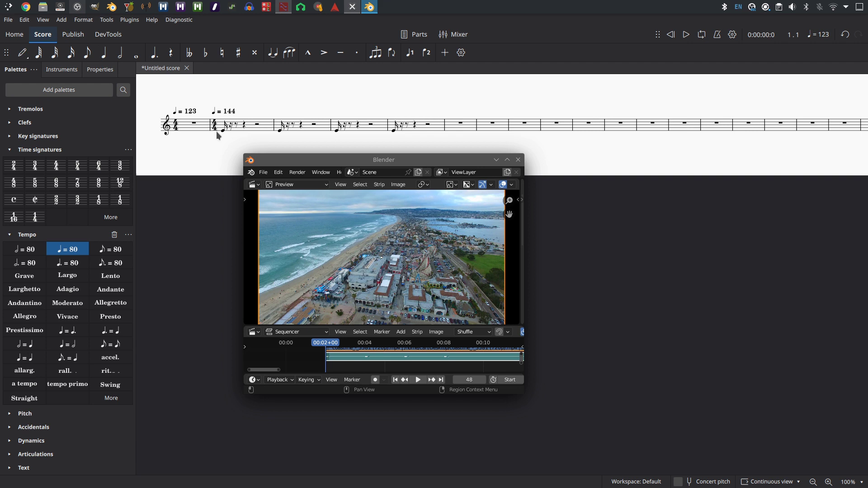
left_click_drag(395, 360, 407, 361)
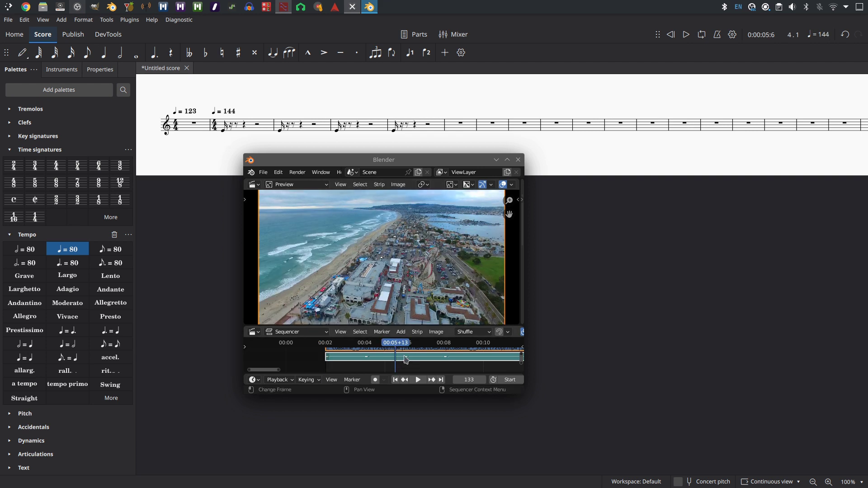
left_click(407, 361)
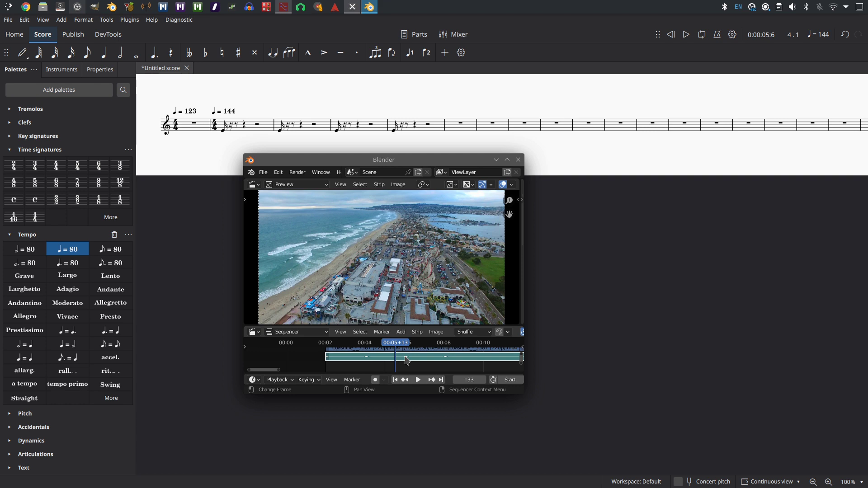
key("Delete")
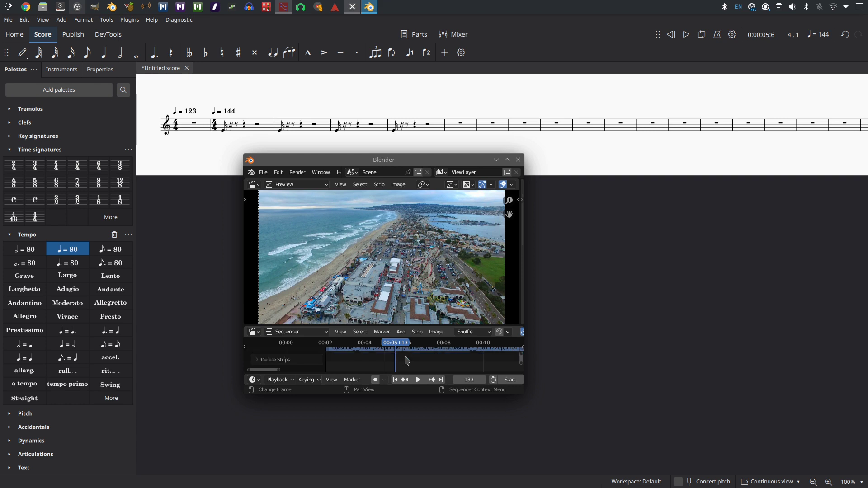
Delete the empty measure 1 from the MuseScore score
left_click(489, 23)
left_click(195, 125)
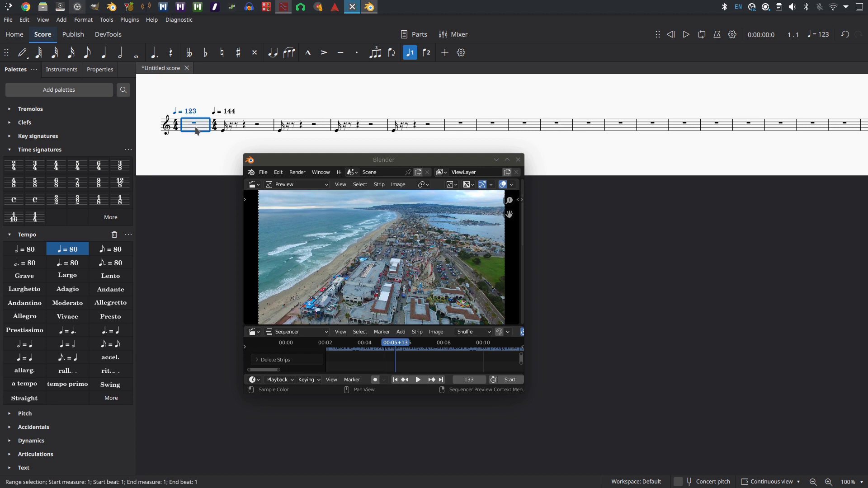
key("ctrl+Delete")
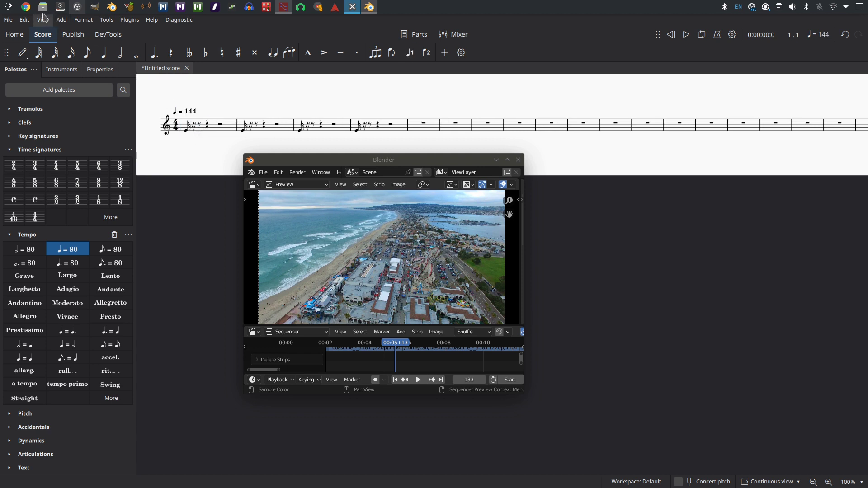
Export the main score as 44100 Hz WAV audio, overwriting Untitled score.wav on the Desktop
left_click(8, 20)
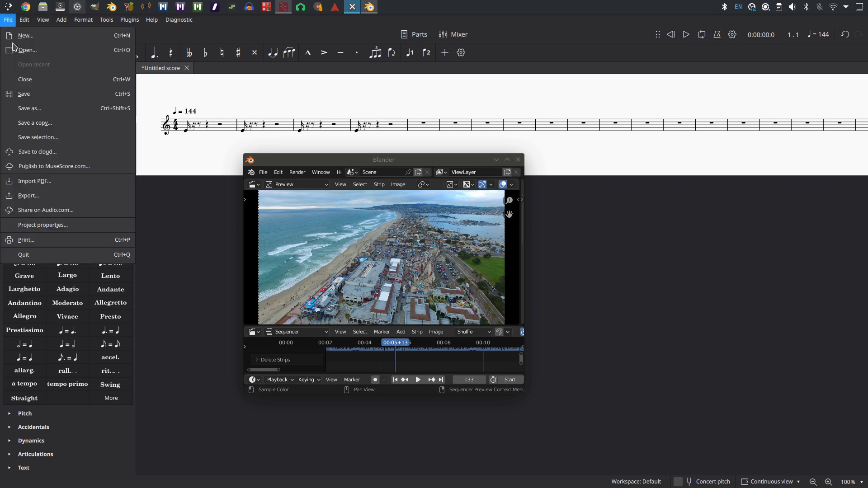
left_click(37, 196)
left_click_drag(537, 172, 713, 178)
left_click_drag(447, 161, 296, 170)
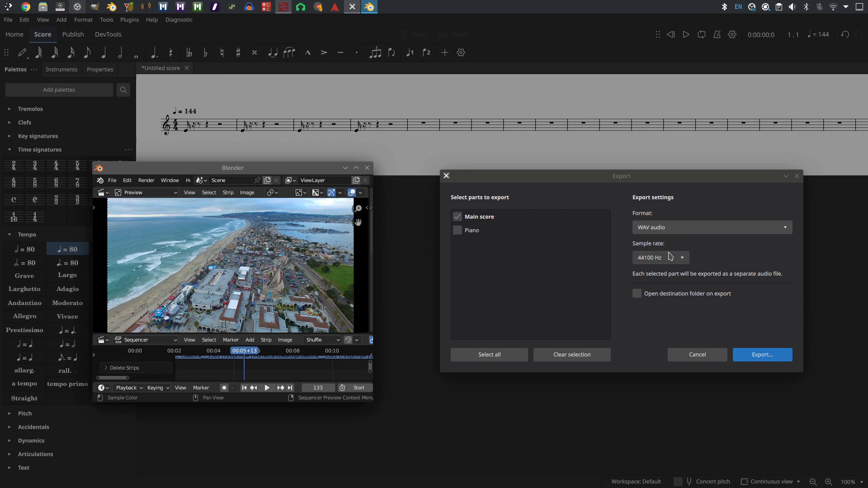
left_click(759, 356)
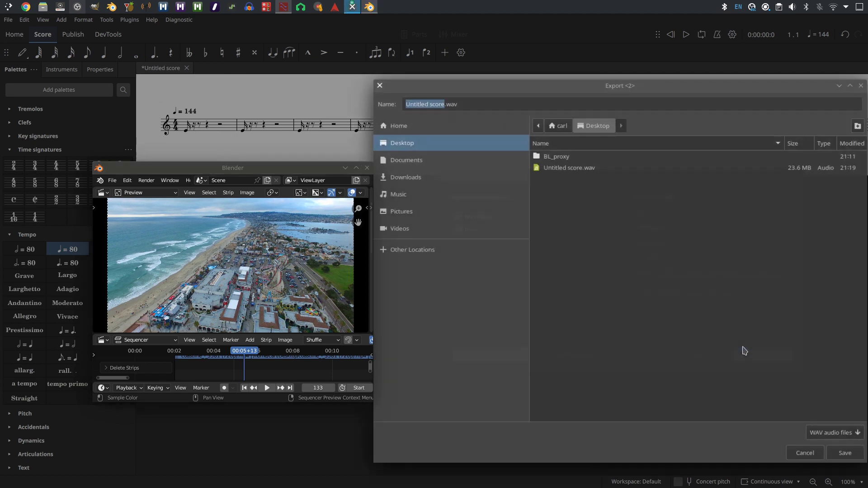
left_click(564, 171)
left_click(847, 454)
left_click(689, 316)
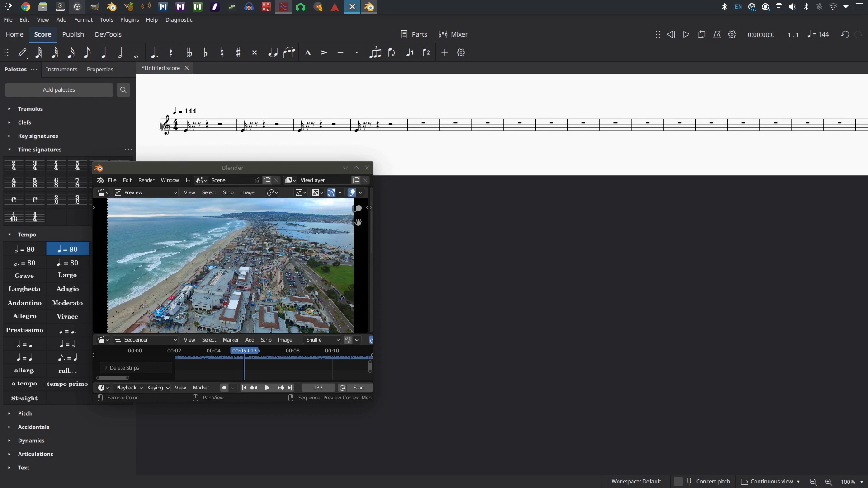
Undo the deletion of the empty measure 1 and move the Blender window clear of the notes
key("ctrl+z")
left_click(245, 101)
left_click_drag(247, 168, 376, 150)
left_click(642, 23)
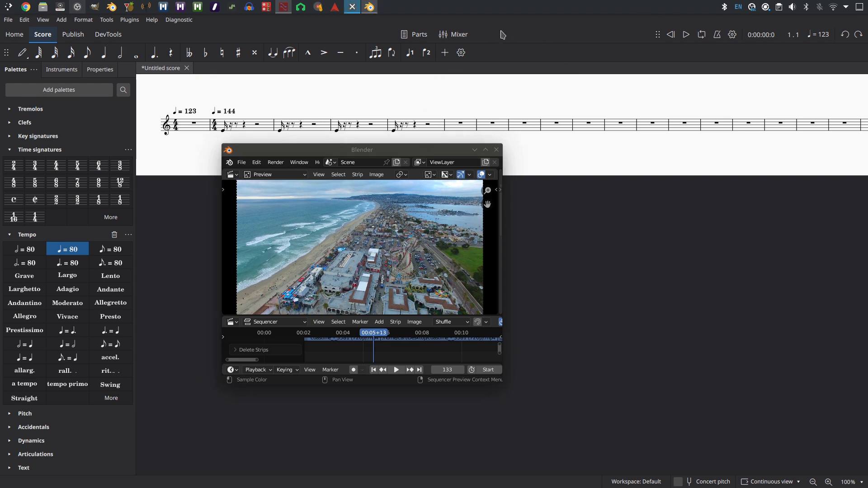
left_click_drag(409, 150, 596, 153)
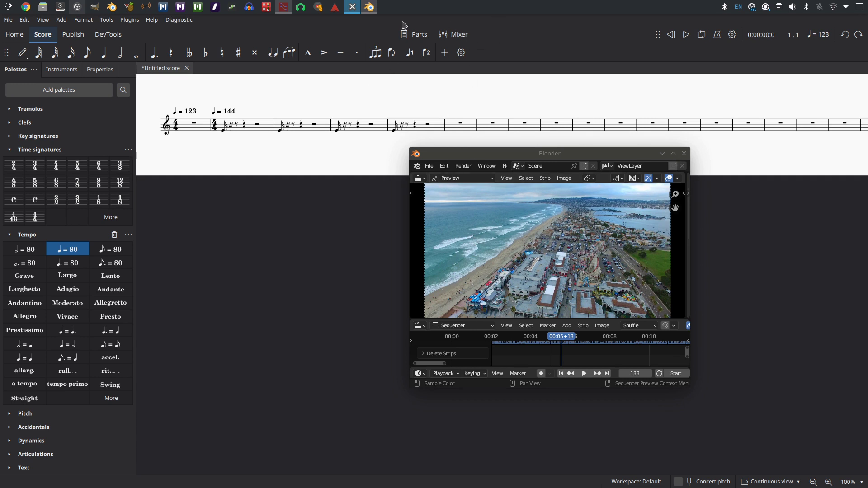
Add Untitled score.wav from the desktop to Blender's sequencer and align its start with the video strip at 00:02+00
left_click(353, 6)
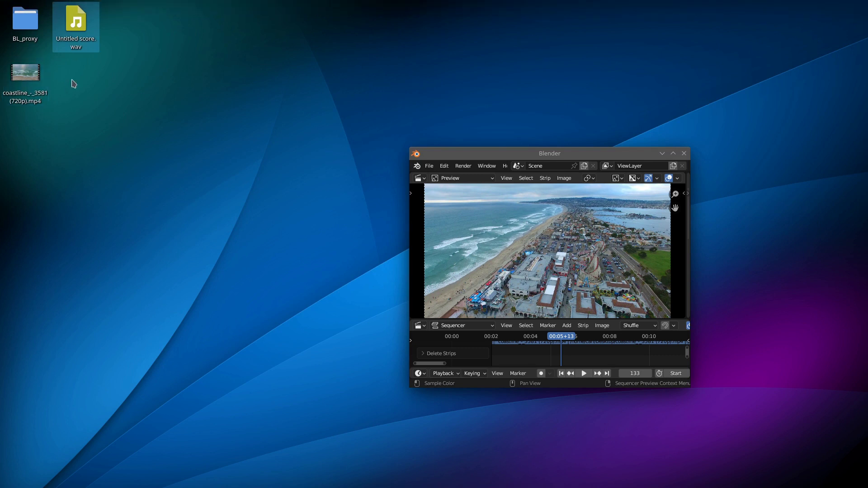
left_click_drag(80, 27, 524, 364)
left_click(673, 153)
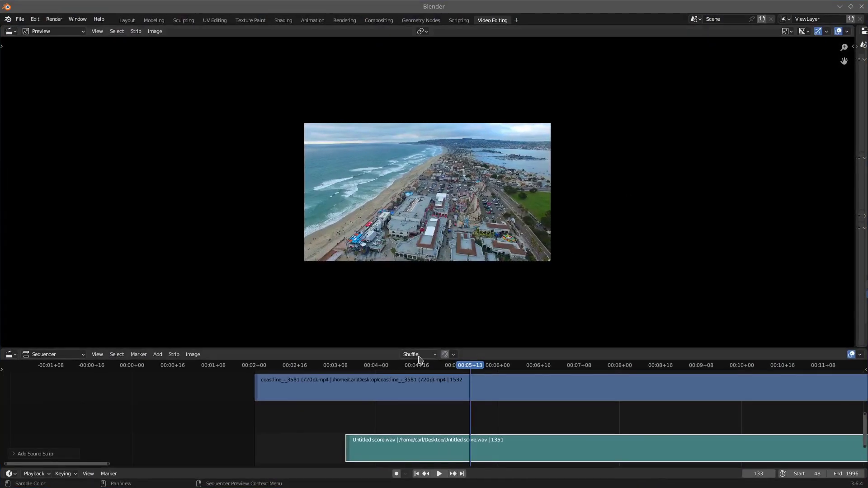
left_click_drag(405, 446, 313, 423)
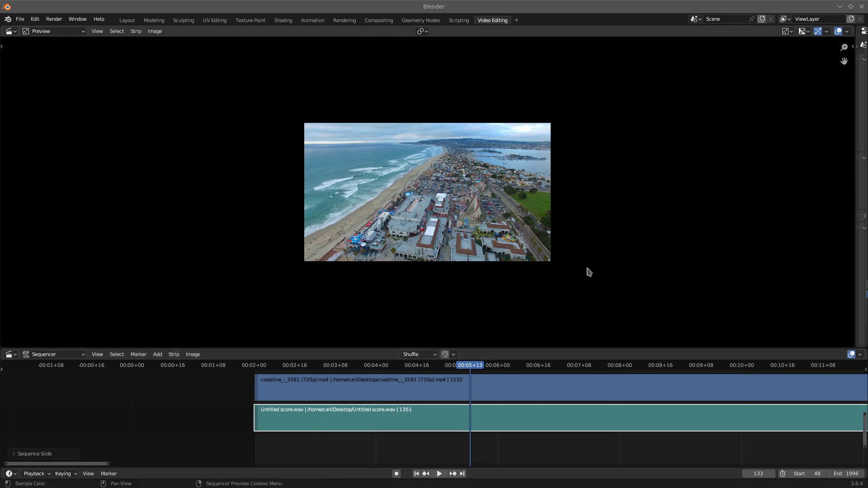
Return Blender to a floating window, bring MuseScore back up, and place Blender below the staff
left_click(850, 6)
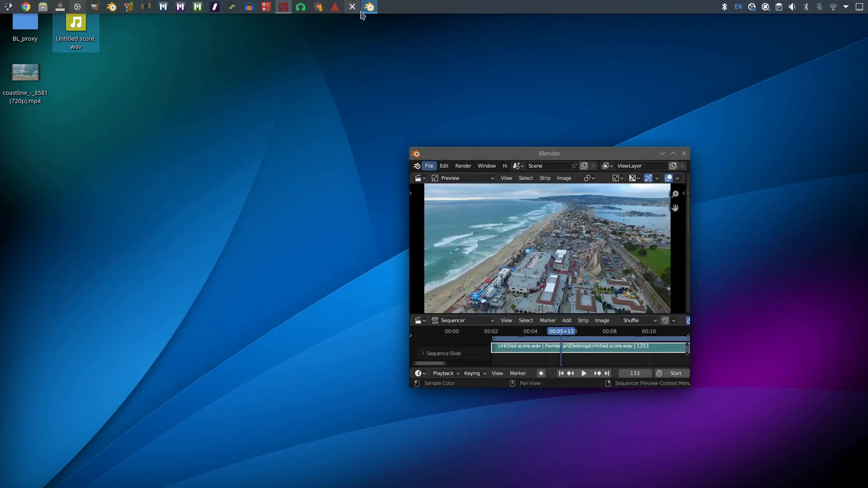
left_click(353, 8)
left_click_drag(479, 155, 454, 198)
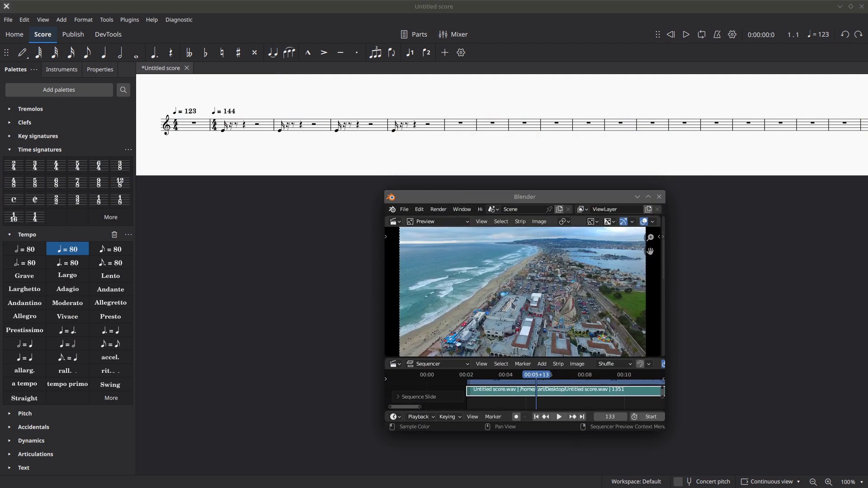
Raise the sixteenth notes in measures 2 to 5 of the score by one octave
left_click(537, 417)
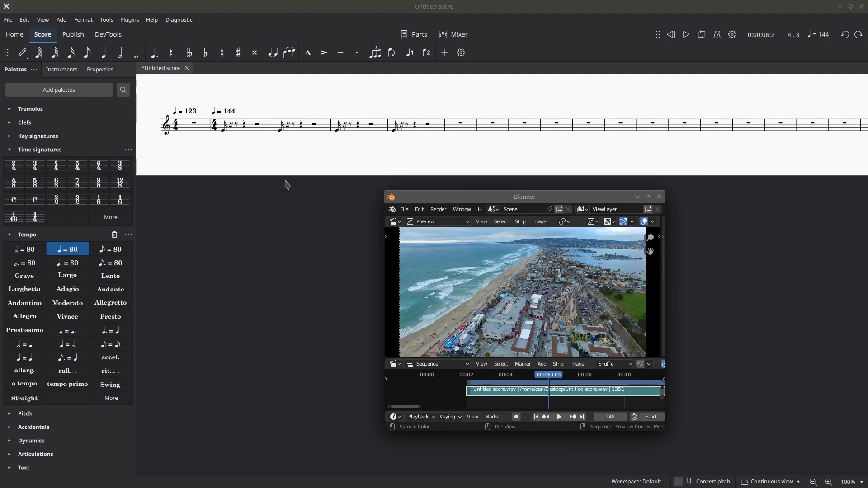
left_click(253, 130)
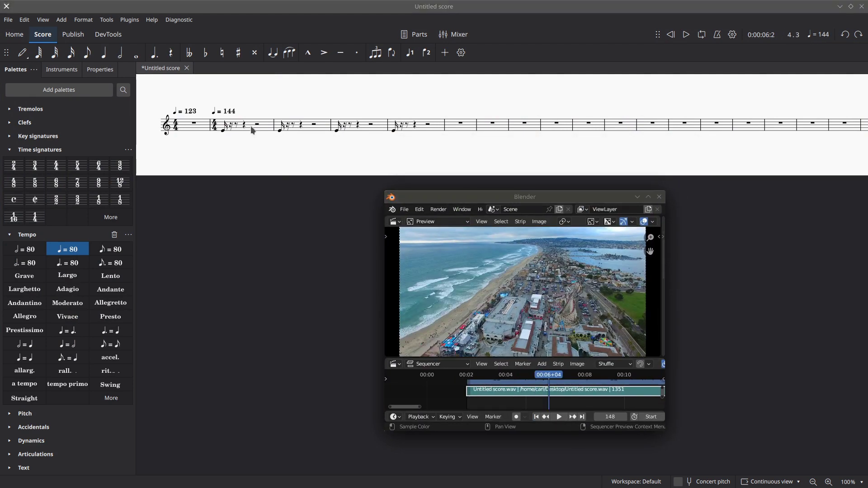
left_click(252, 130)
key("shift+Right")
key("shift+Right")
key("shift+Right")
key("shift+Right")
key("shift+Right")
key("shift+Right")
key("shift+Right")
key("shift+Right")
key("shift+Right")
key("shift+Right")
key("shift+Right")
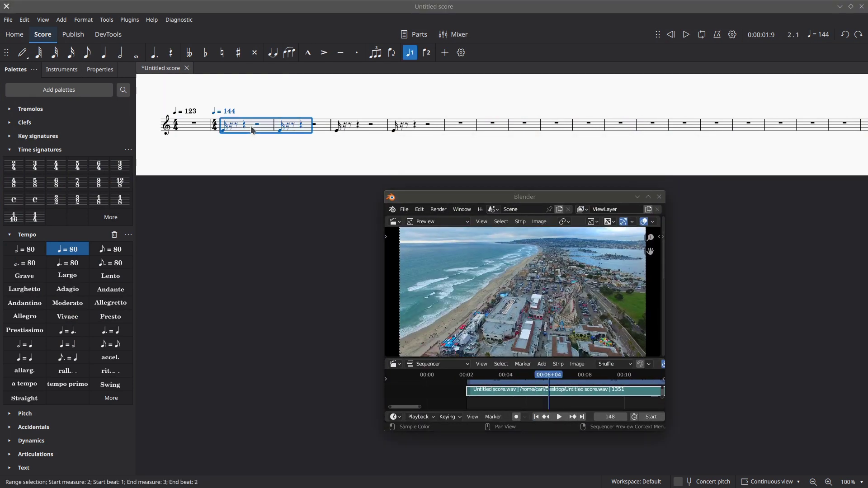
key("shift+Right")
key("shift+Right")
key("shift+Right")
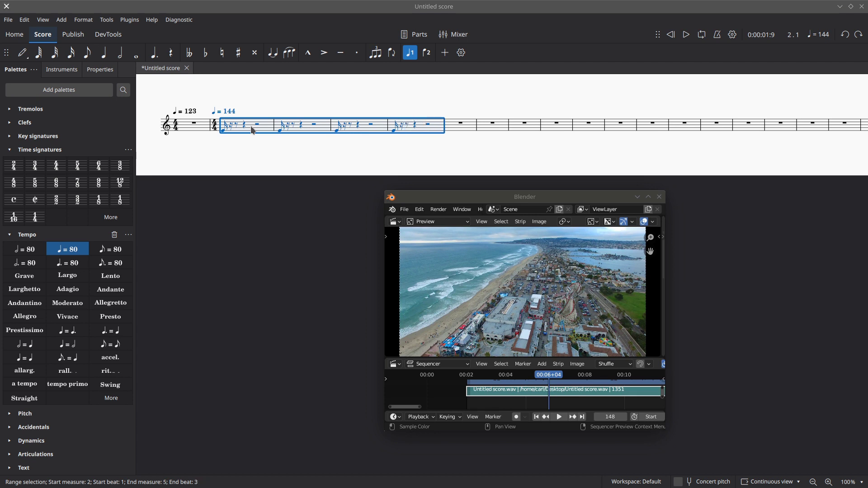
key("ctrl+Up")
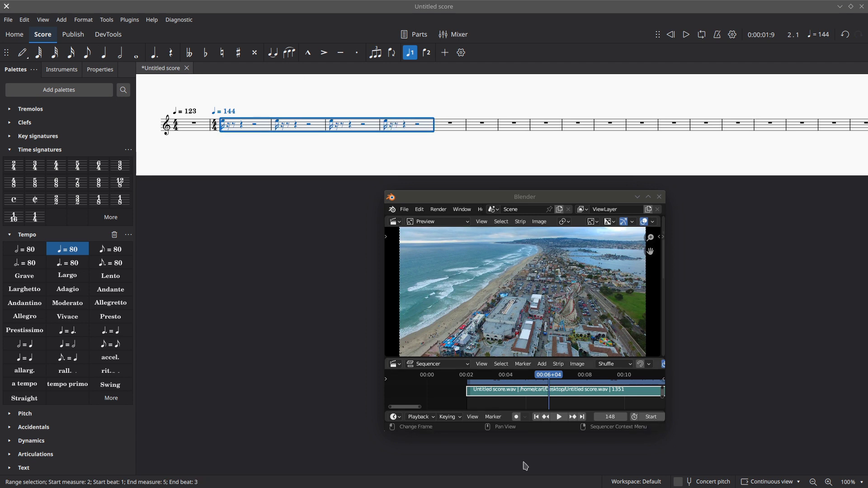
left_click(301, 169)
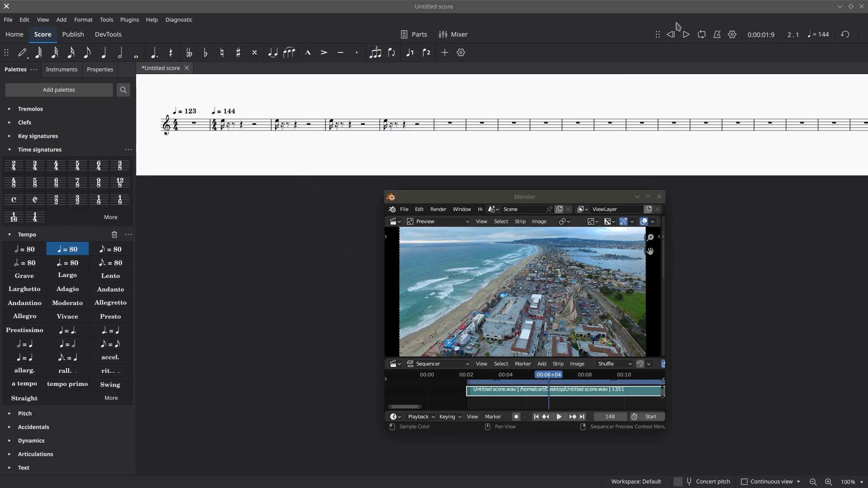
Play the synced score and video several times from the start frame to check the raised notes against the picture
left_click(687, 36)
left_click(687, 36)
left_click(536, 416)
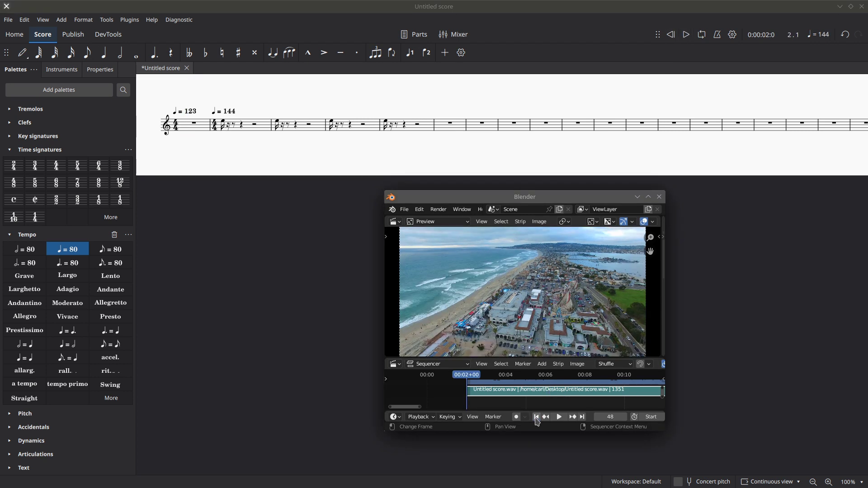
left_click(560, 416)
left_click(561, 417)
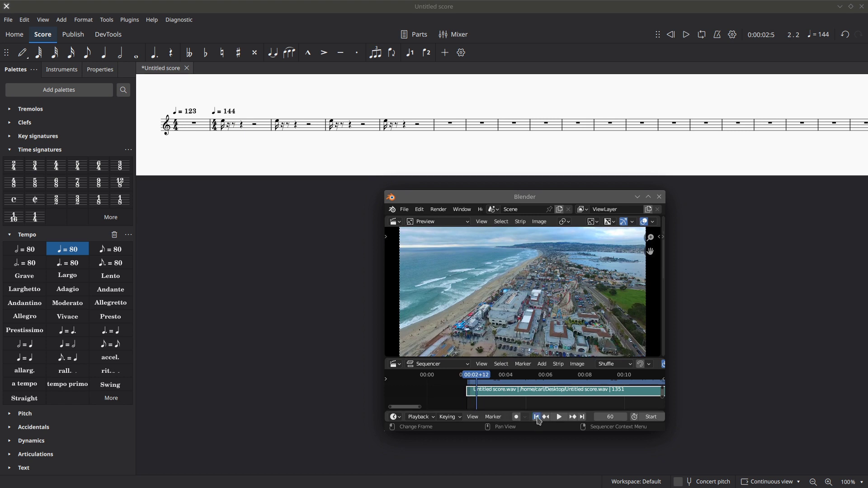
left_click(560, 417)
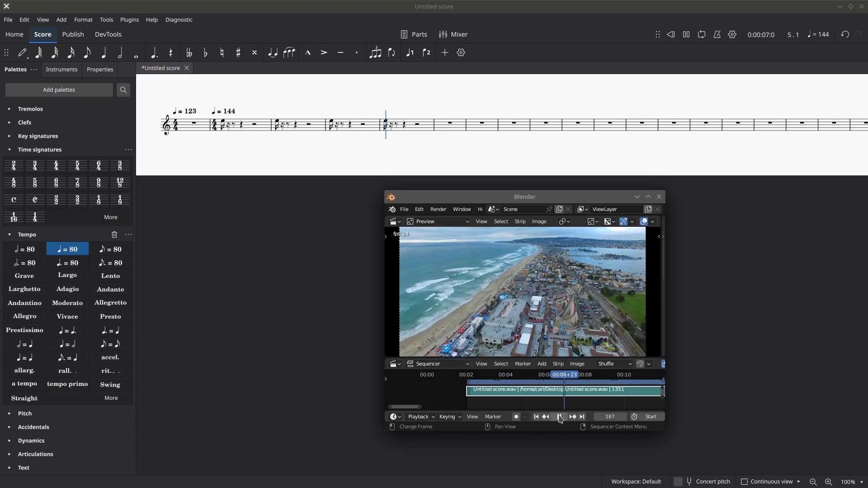
left_click(560, 417)
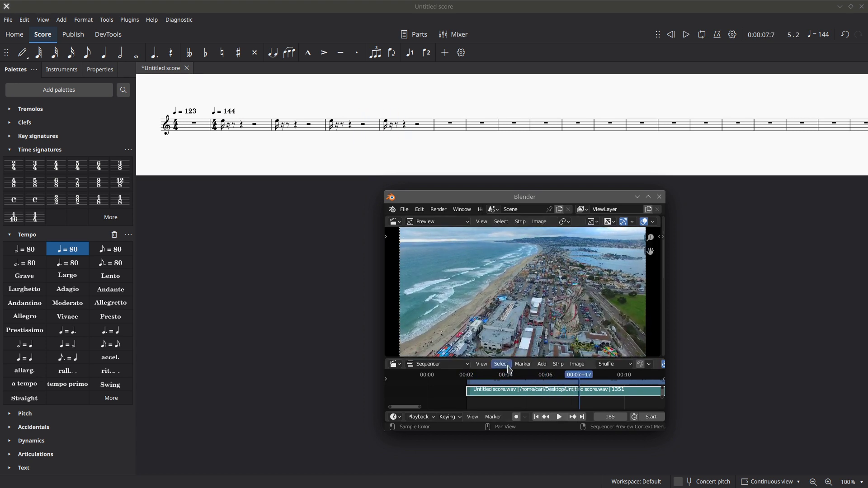
left_click(539, 419)
left_click(559, 417)
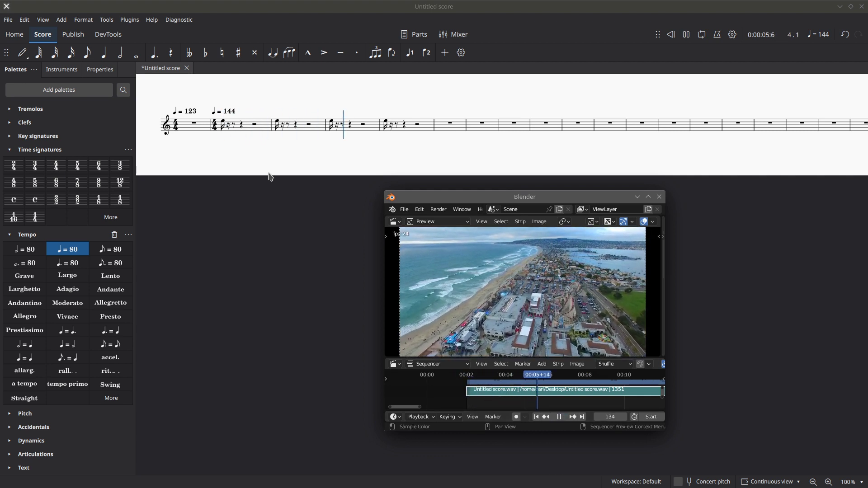
left_click(561, 419)
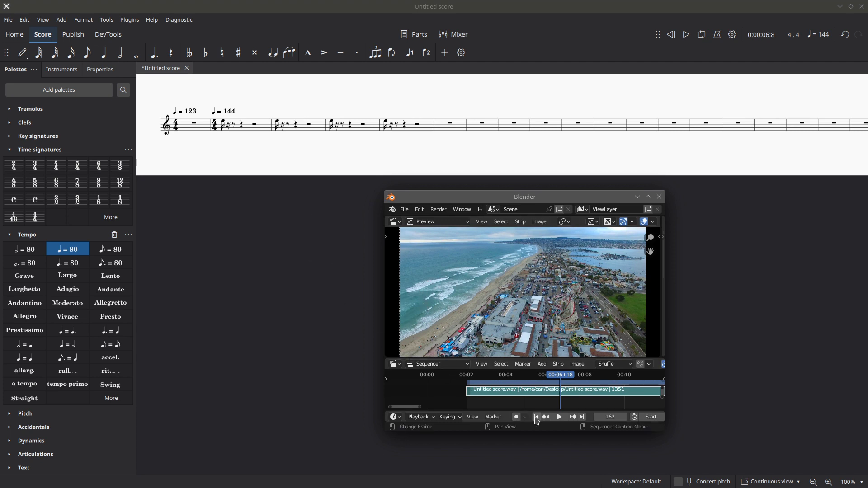
left_click(559, 417)
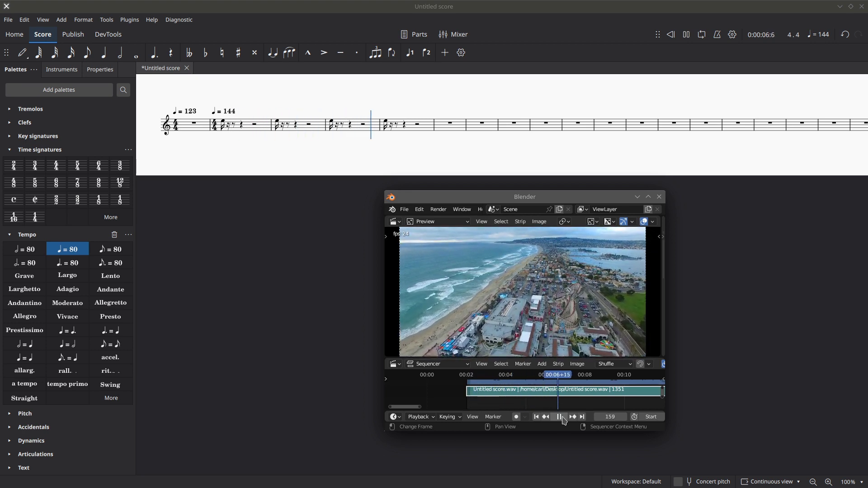
left_click(560, 417)
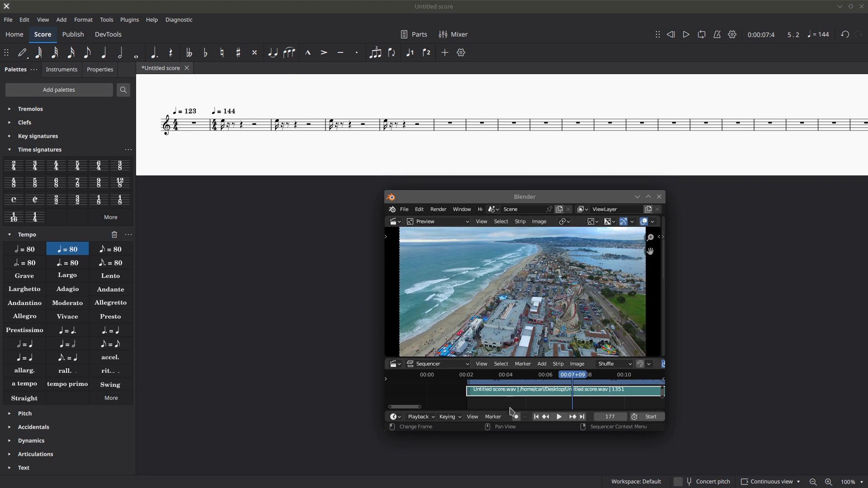
Move Blender's playhead to 00:05+08 and play the synced video and score from measure 4
left_click(537, 417)
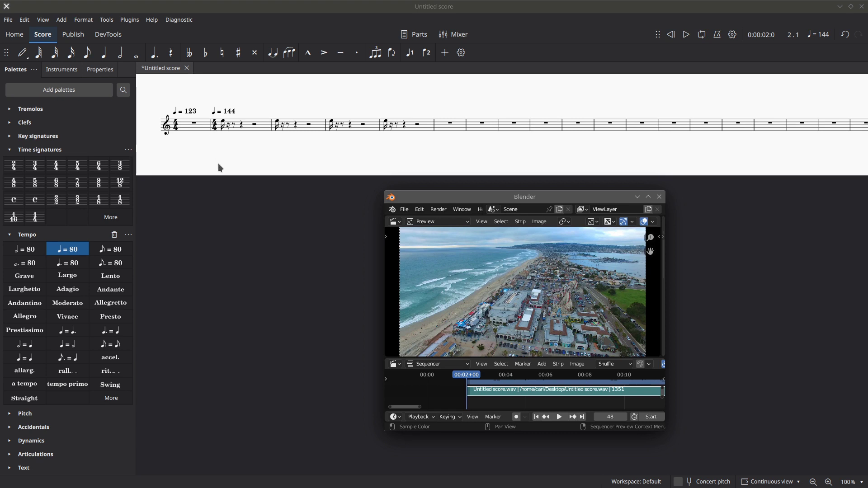
left_click(534, 377)
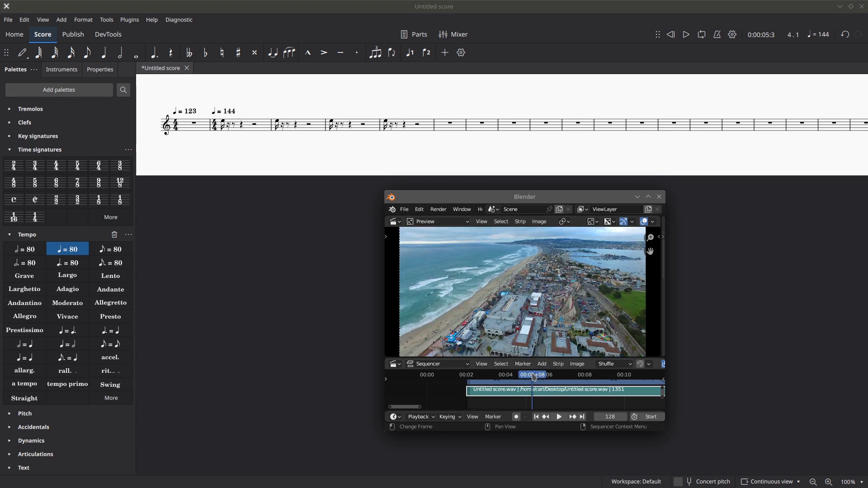
left_click(559, 417)
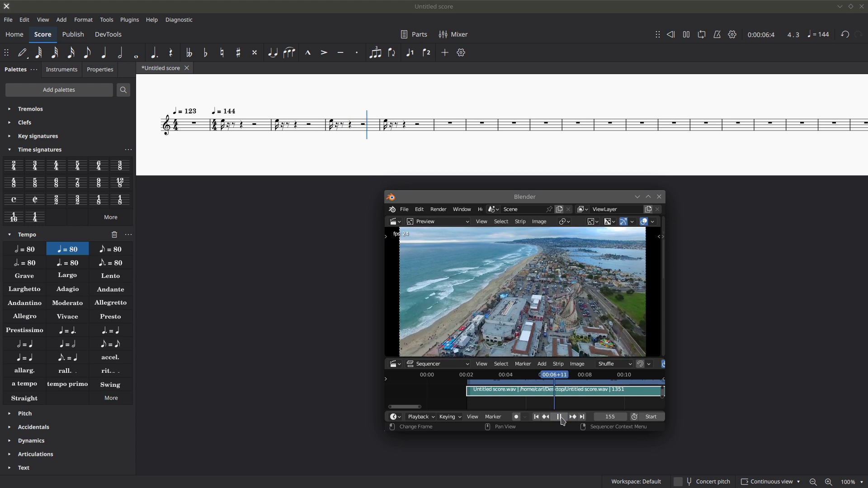
left_click(560, 417)
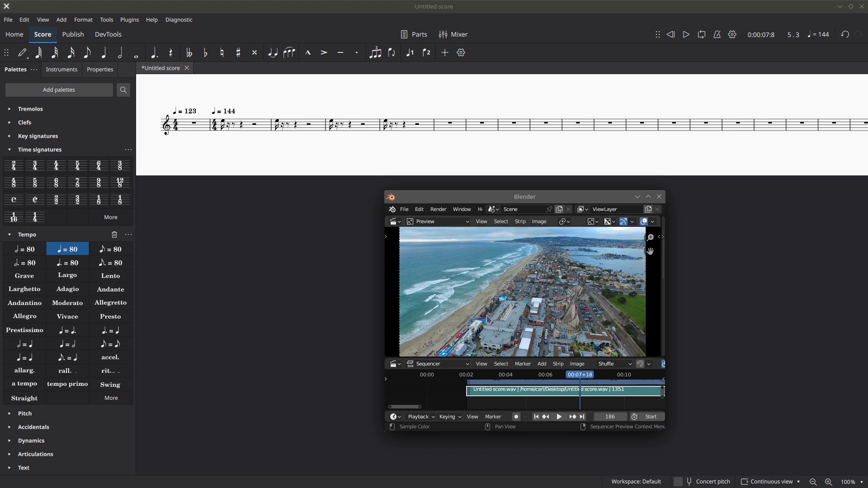
Play the video from 00:09+06 and again from 00:08+12 to find the measure where the shot changes to the waves
left_click(537, 418)
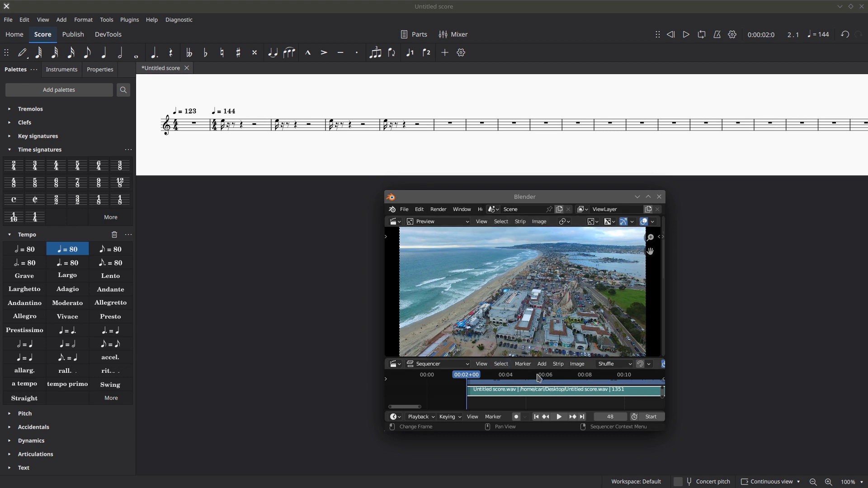
left_click(559, 379)
left_click_drag(561, 381, 610, 379)
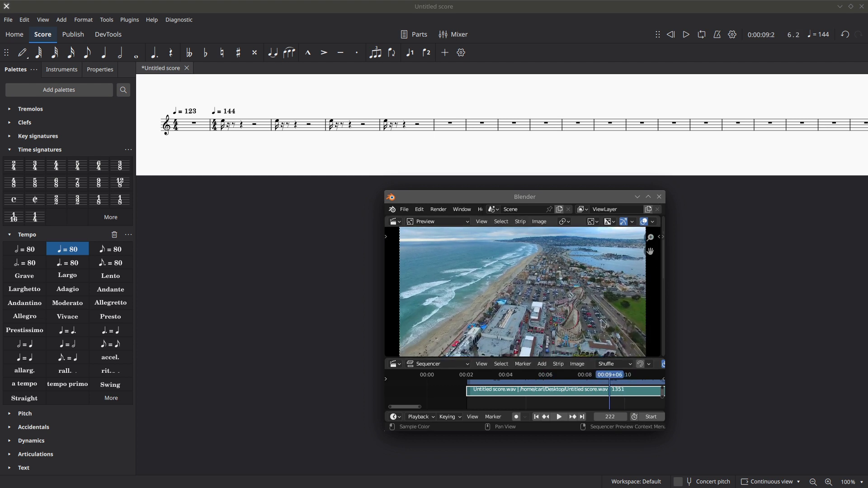
left_click(562, 417)
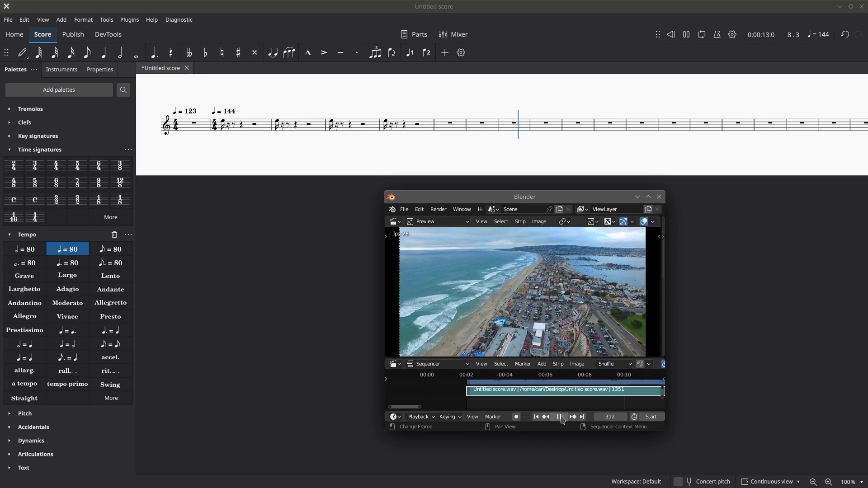
left_click(561, 418)
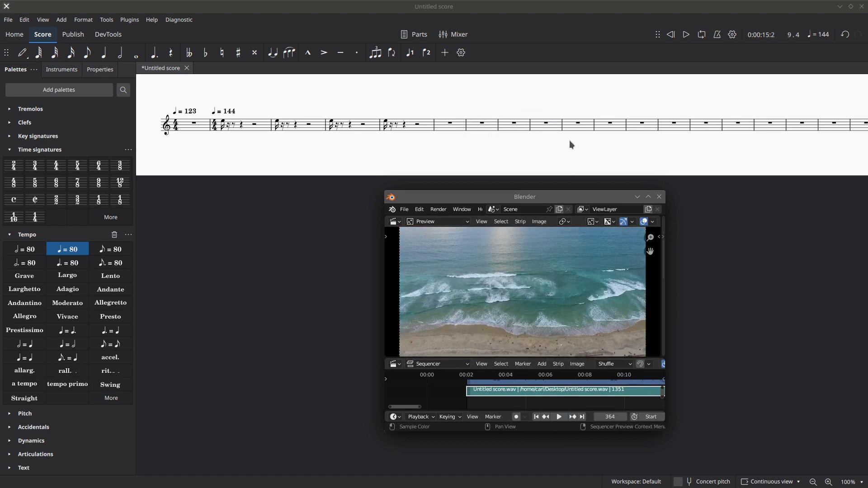
left_click(595, 377)
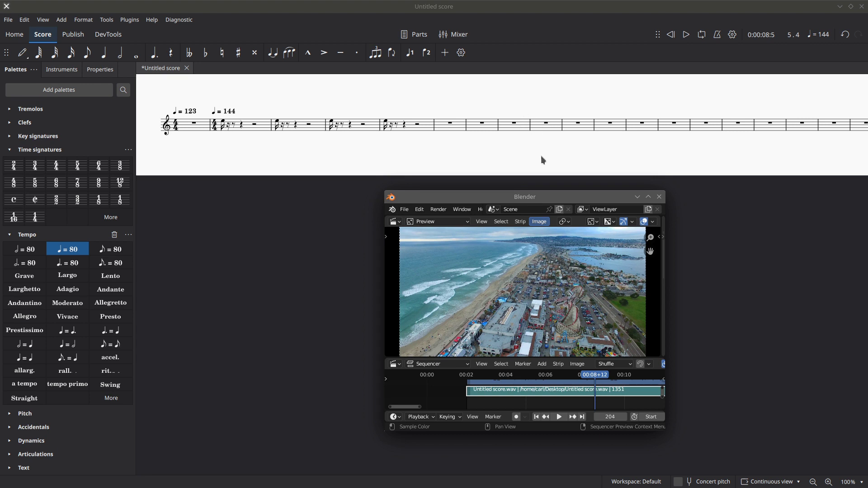
left_click(560, 417)
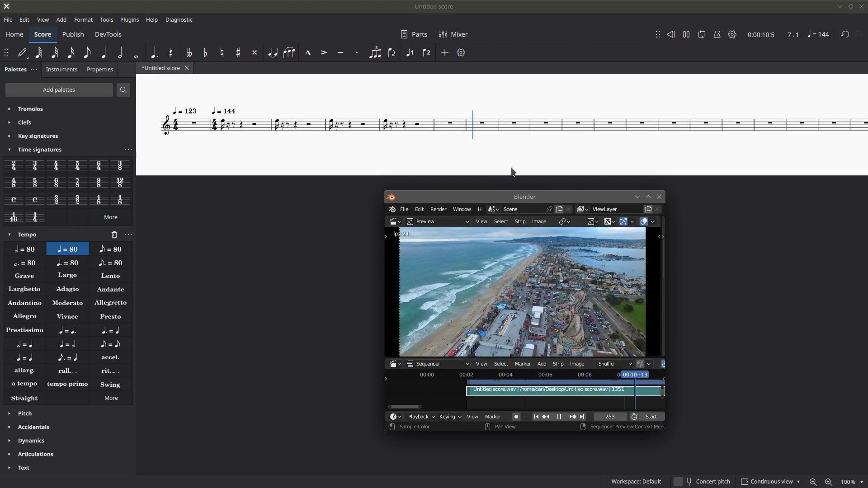
left_click(560, 417)
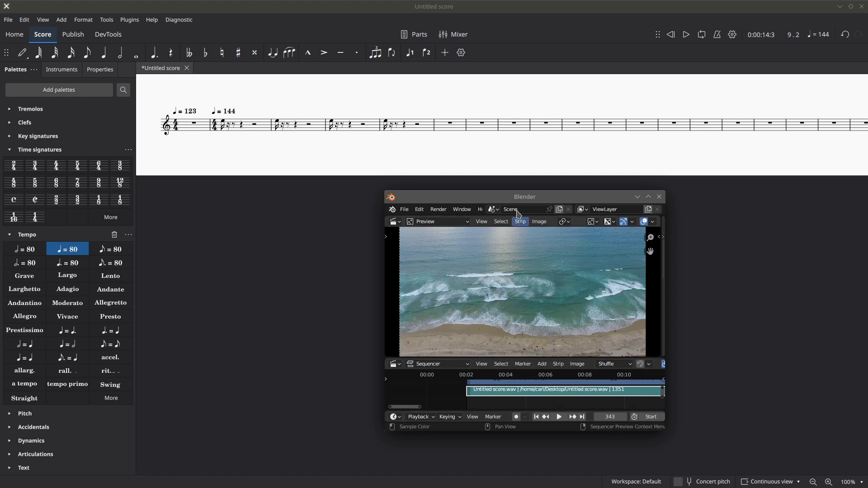
Enter a sixteenth-note E5 on beat 1 of measure 9
left_click(546, 123)
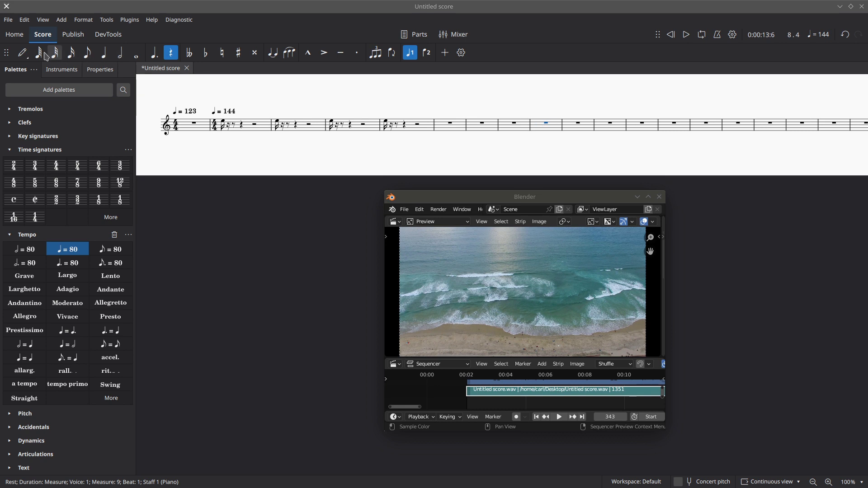
left_click(22, 53)
left_click(71, 55)
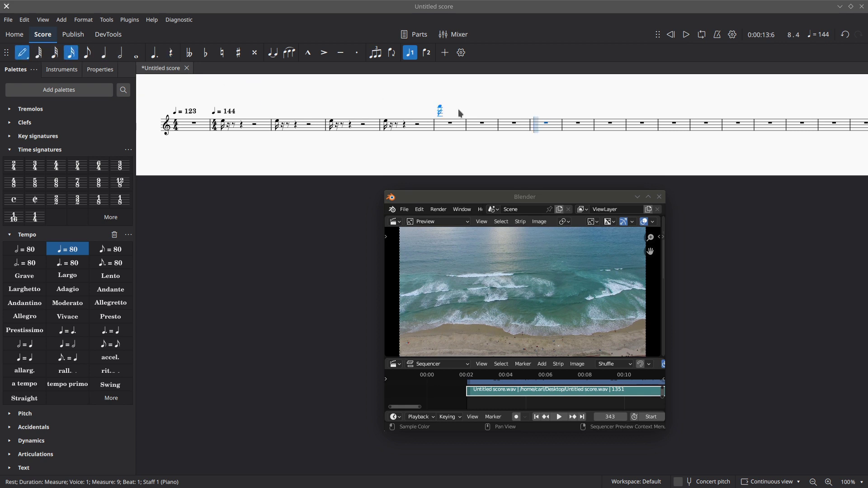
left_click(536, 121)
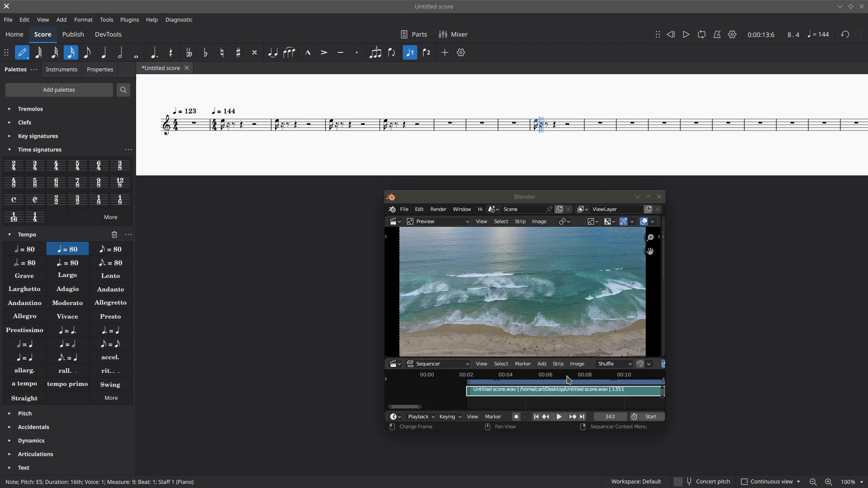
Play from about 00:07 to check the measure 9 note against the shot change, leave note input and select measure 9
left_click(568, 380)
left_click(561, 417)
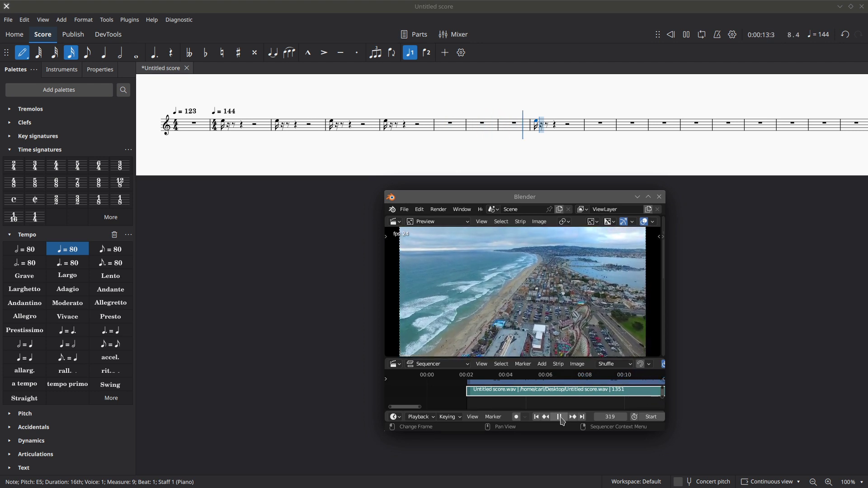
left_click(560, 417)
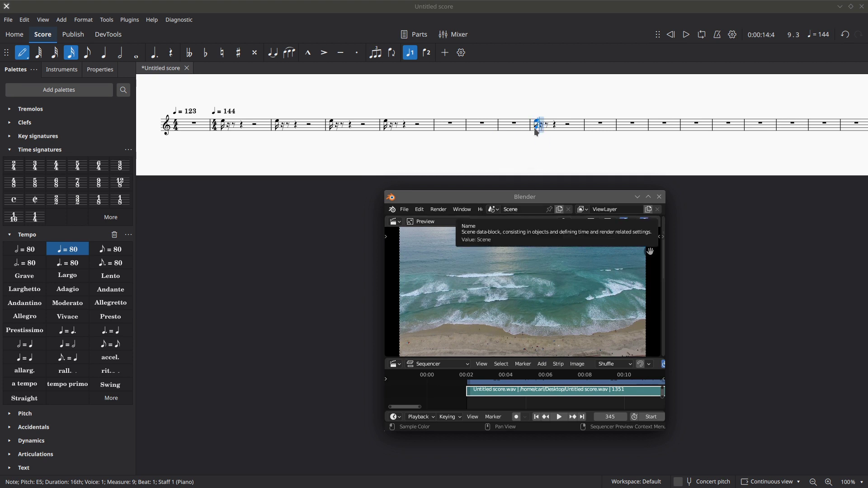
key("Escape")
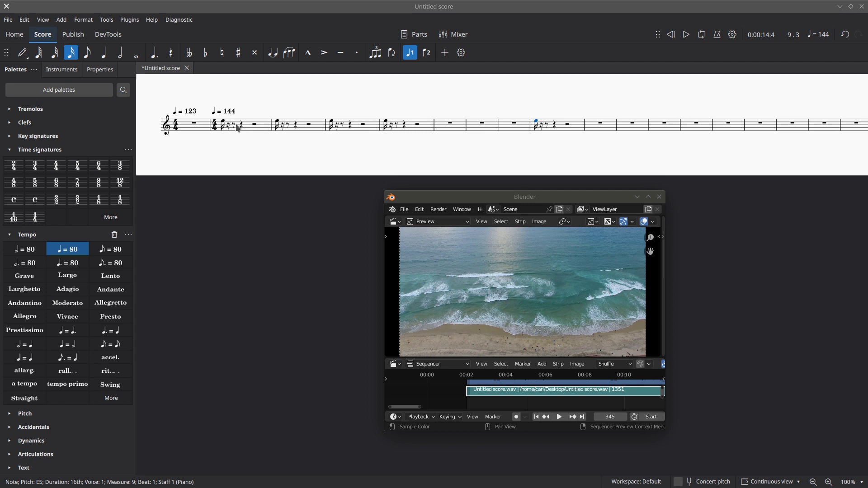
left_click(565, 128)
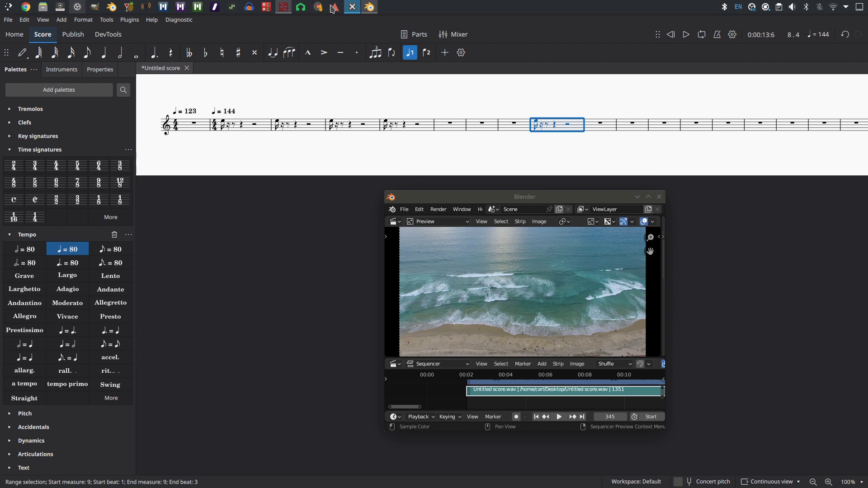
Move Blender's window aside, get it out of the way, and create a new Ardour session from the Empty Template
left_click_drag(524, 199, 686, 192)
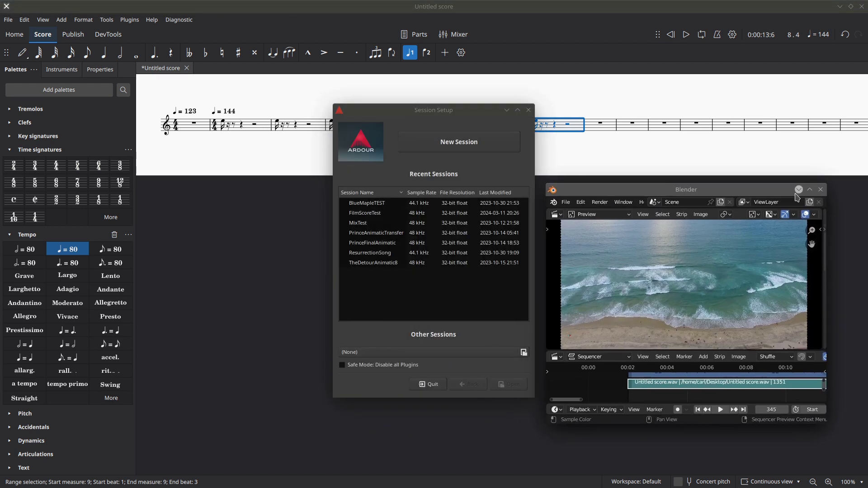
left_click(810, 190)
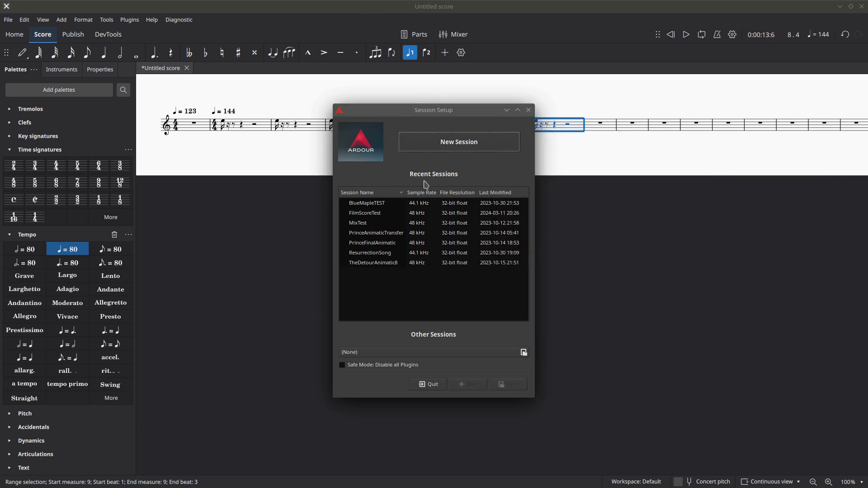
left_click(463, 147)
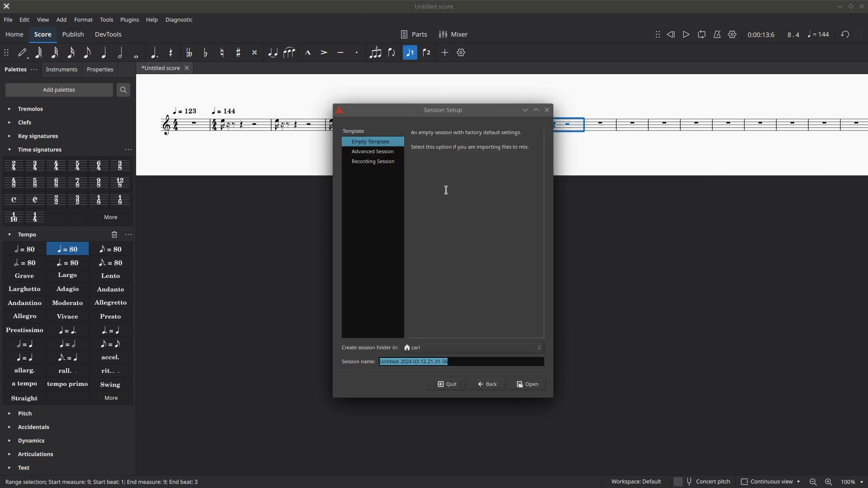
left_click(363, 144)
left_click(518, 385)
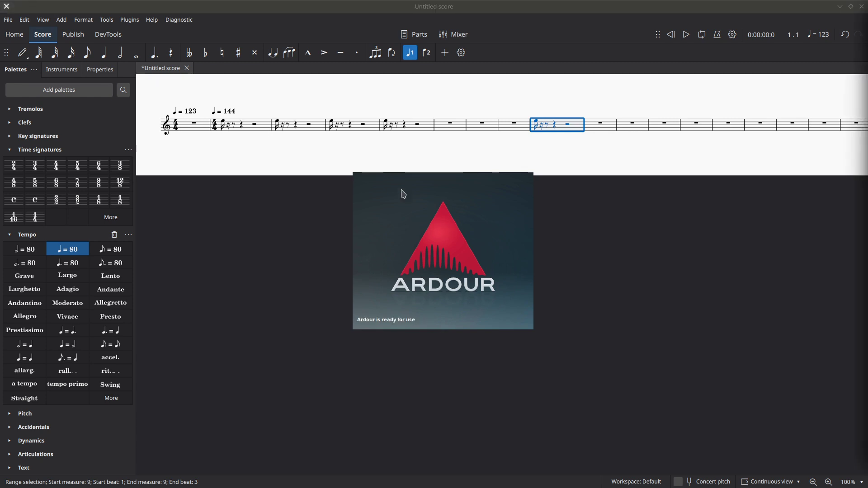
In the MuseScore score, select measures 2 through 9 and replace their contents with rests
left_click(264, 128)
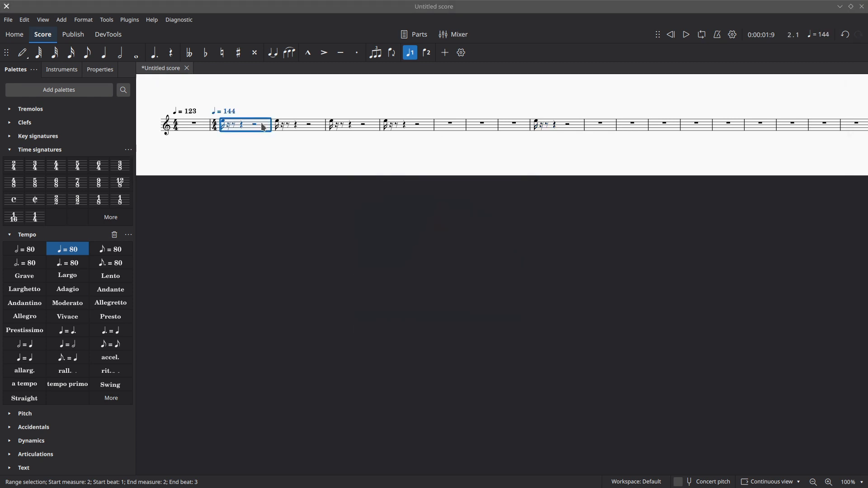
key("shift+Right")
key("shift+Right")
key("shift+Right")
key("shift+Right")
key("shift+Right")
key("shift+Right")
key("shift+Right")
key("shift+Right")
key("shift+Right")
key("shift+Right")
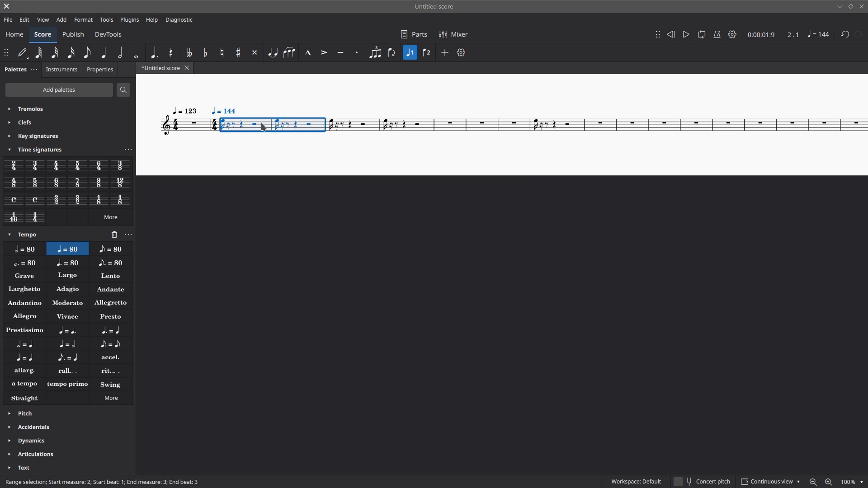
key("shift+Right")
key("shift+Right")
key("shift+Right")
key("shift+Right")
key("shift+Right")
key("shift+Right")
key("shift+Right")
key("shift+Right")
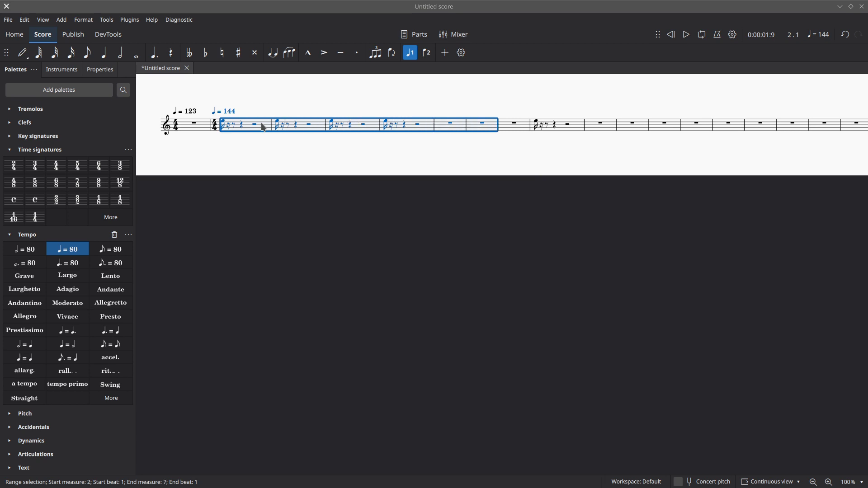
key("shift+Right")
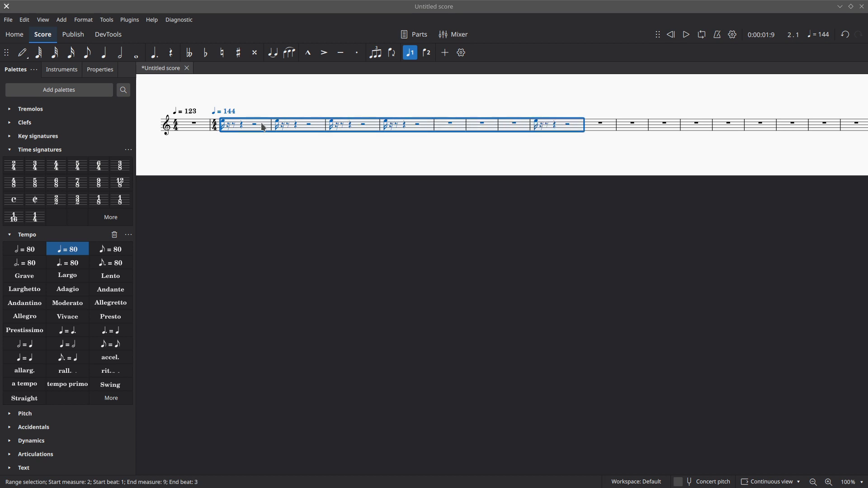
key("0")
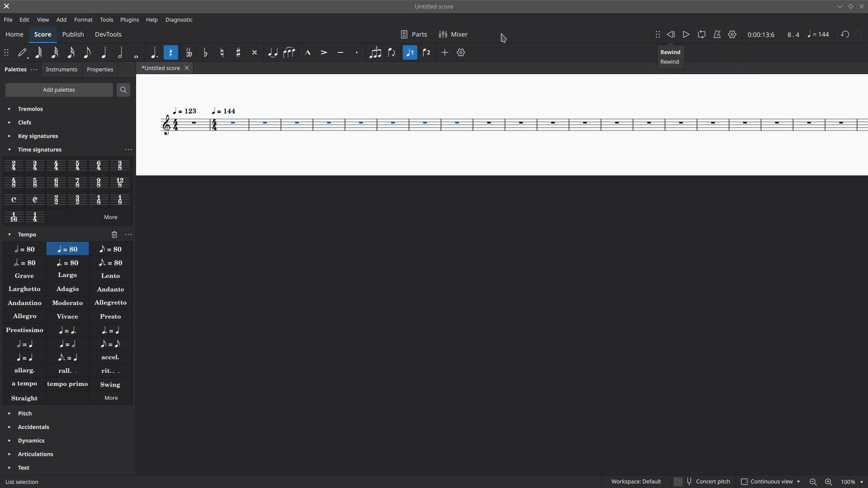
Switch to Blender, delete the Untitled score.wav audio strip from the sequencer and put the window away
mouse_move(449, 1)
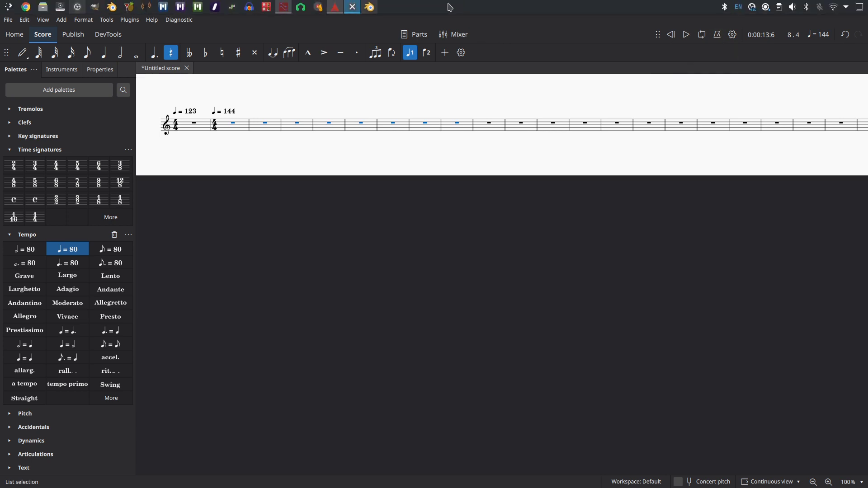
left_click(372, 10)
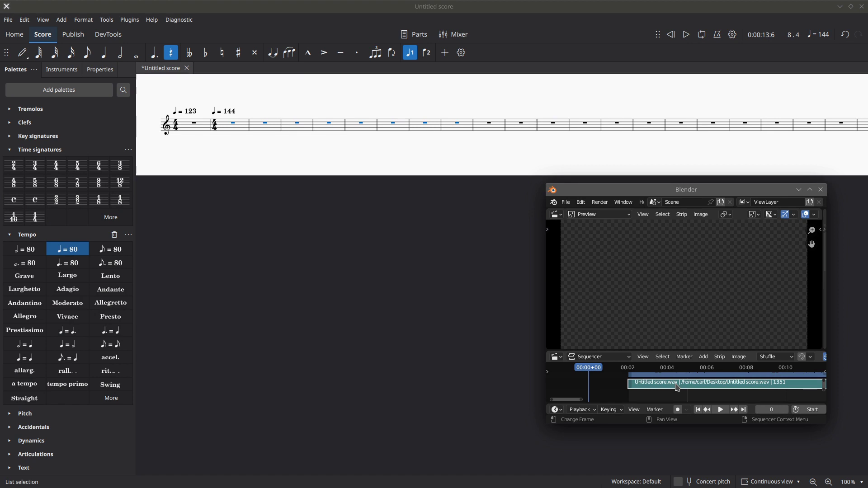
key("Delete")
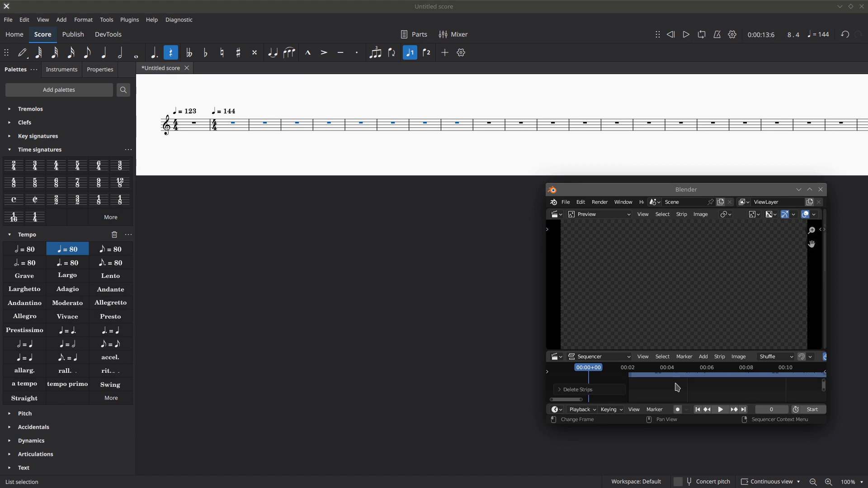
left_click(810, 192)
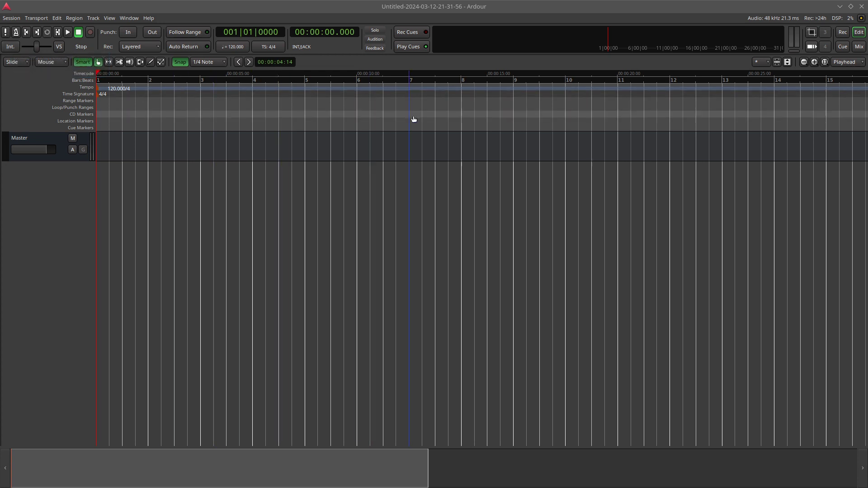
Turn on JACK sync in Ardour and hide the Cue Markers, CD Markers, Loop/Punch Ranges and Range Markers rulers
left_click(9, 47)
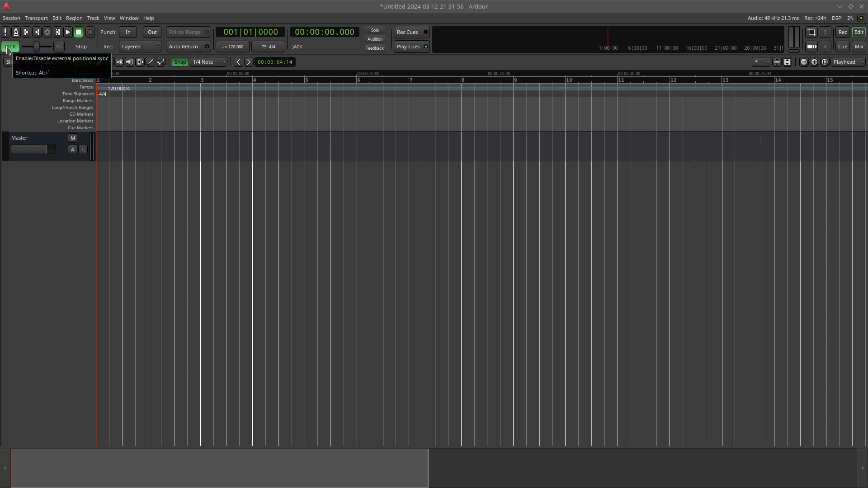
right_click(36, 109)
left_click(10, 156)
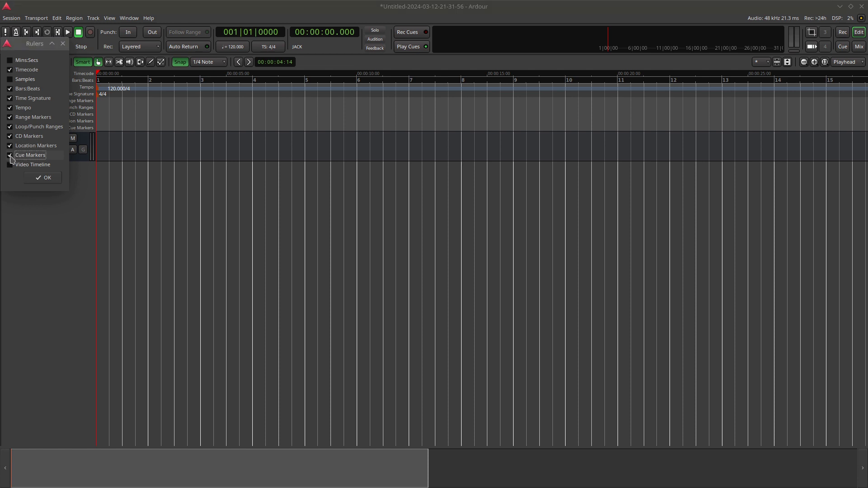
left_click(10, 137)
left_click(10, 128)
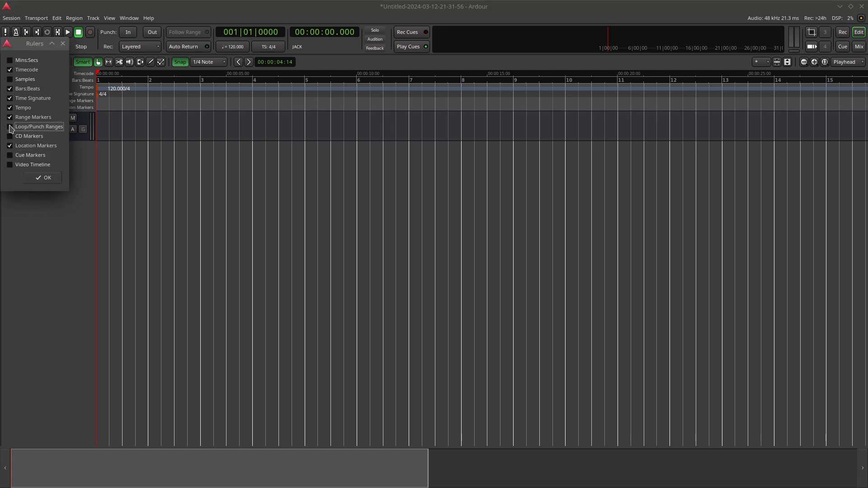
left_click(10, 118)
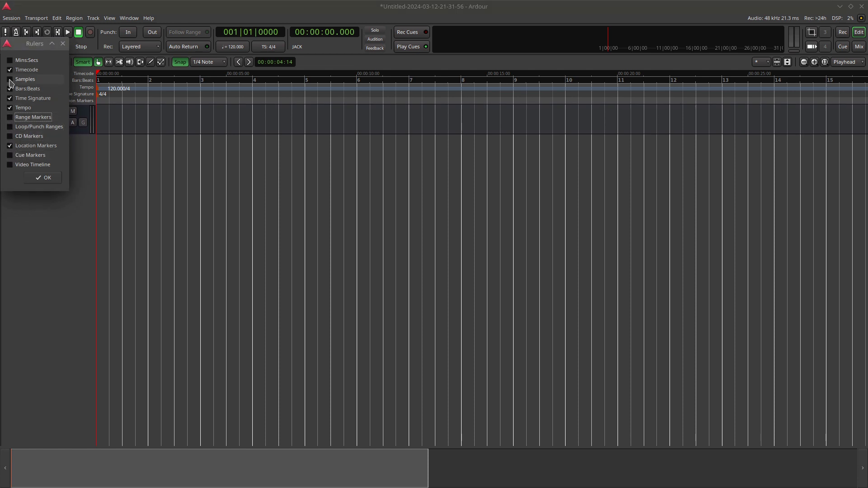
left_click(47, 177)
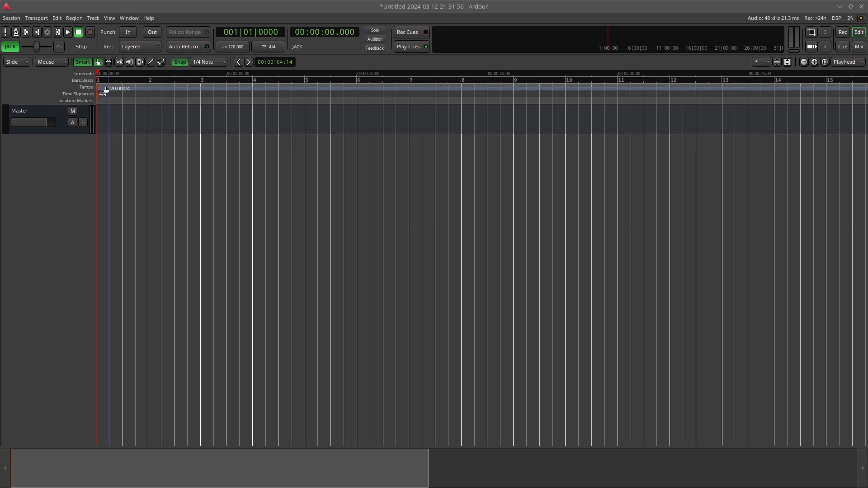
Add a tempo marker at bar 2, beat 1 and set it to a constant 144 BPM
right_click(148, 90)
left_click(155, 93)
left_click_drag(161, 89, 148, 86)
double_click(148, 87)
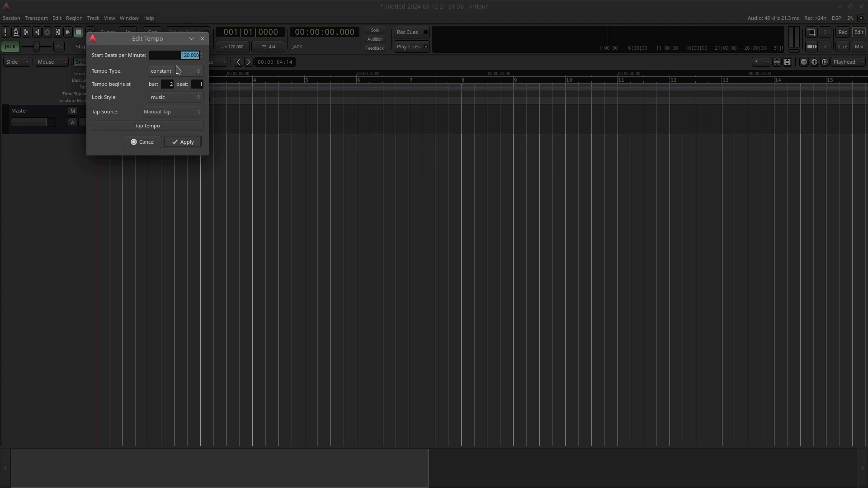
type("1")
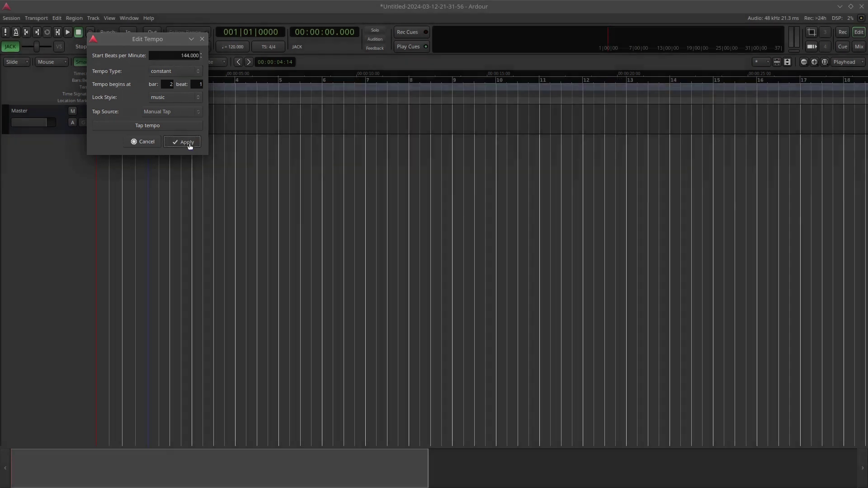
left_click(189, 143)
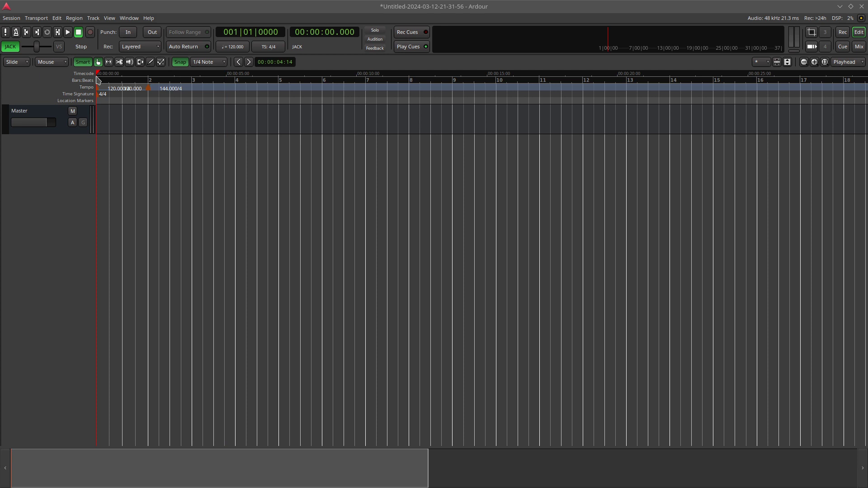
Add a 4/4 time signature starting at bar 2 with music lock style
right_click(148, 97)
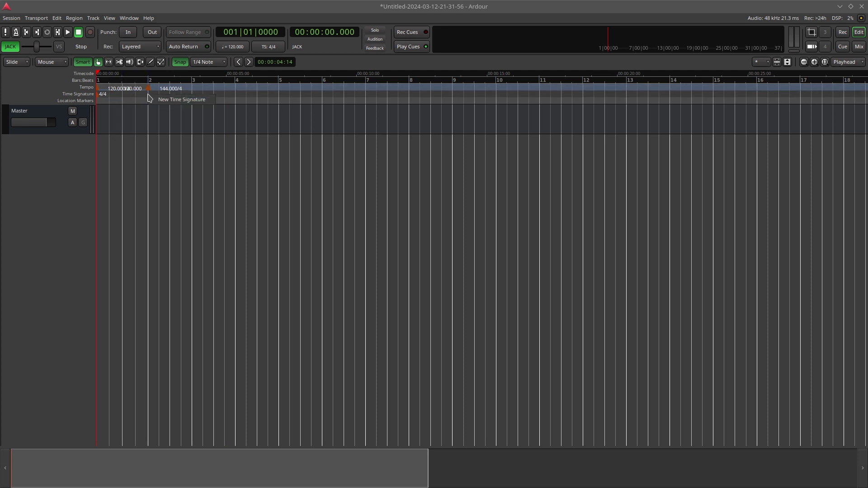
left_click(158, 101)
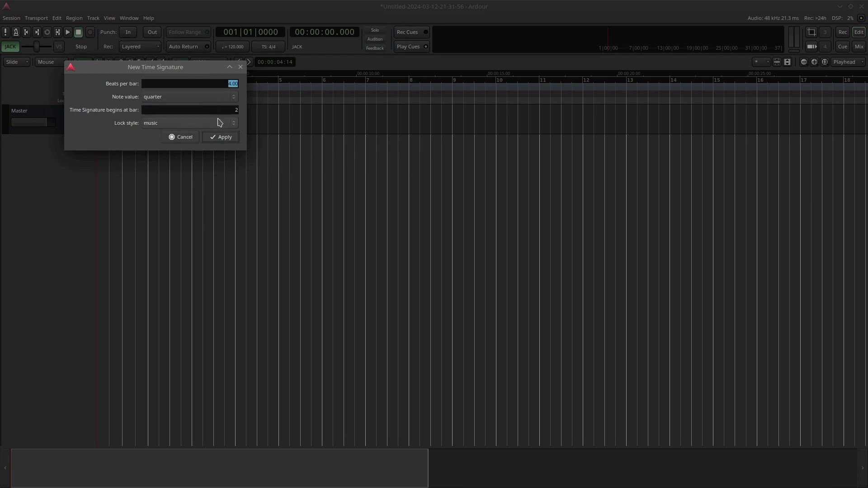
left_click(219, 137)
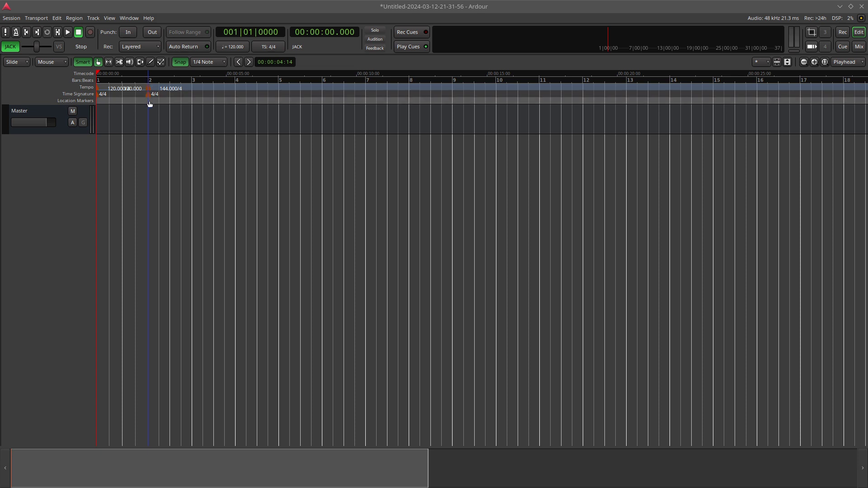
Add one MIDI track with ACE Reasonable Synth and draw a region on it from bar 1, beat 2 to bar 4
left_click(94, 18)
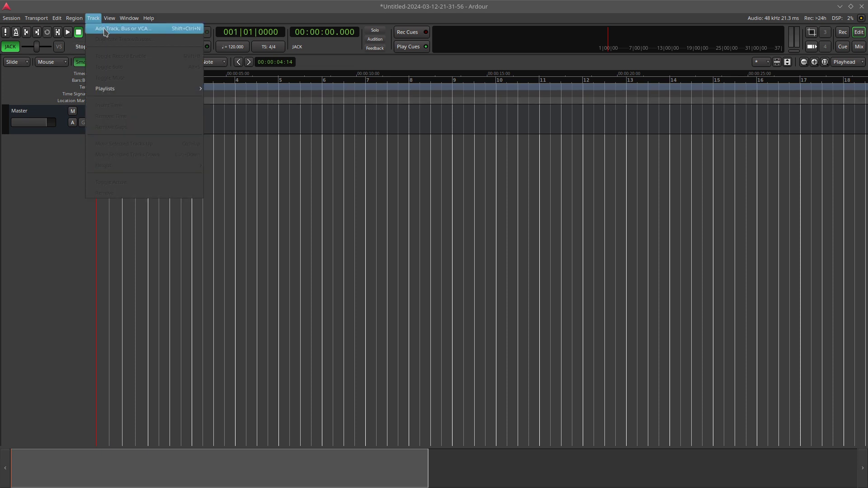
left_click(105, 29)
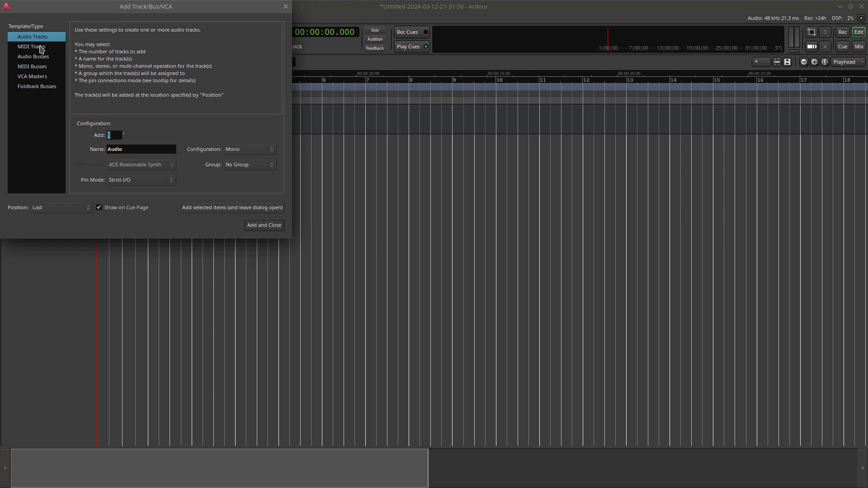
left_click(41, 47)
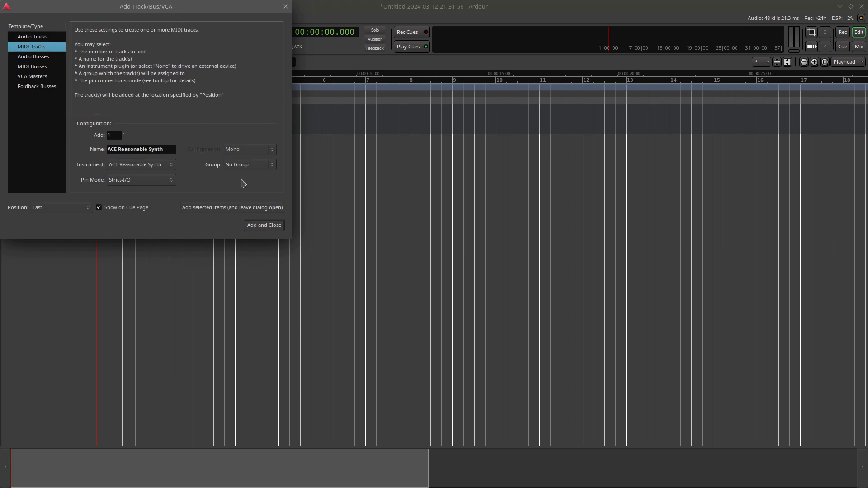
left_click(264, 225)
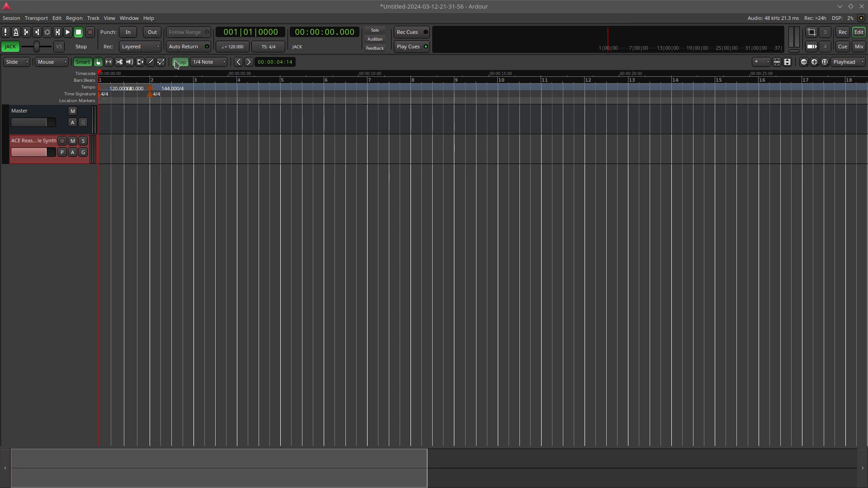
left_click(150, 61)
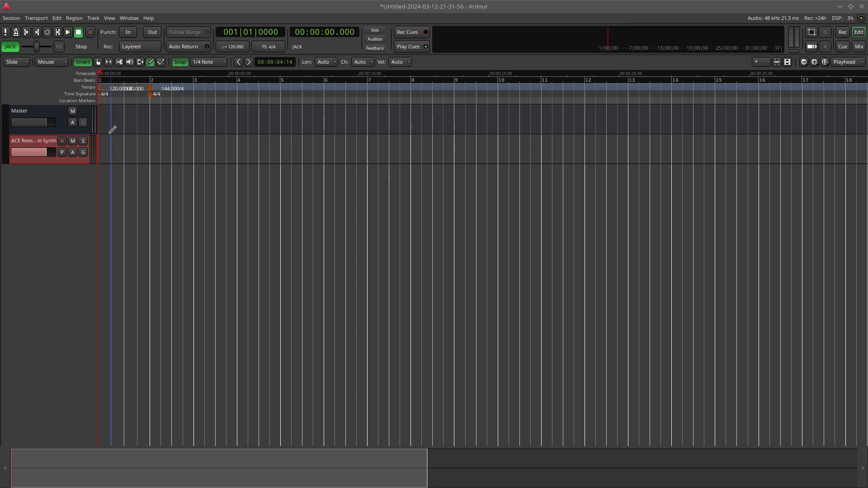
left_click_drag(108, 144, 236, 149)
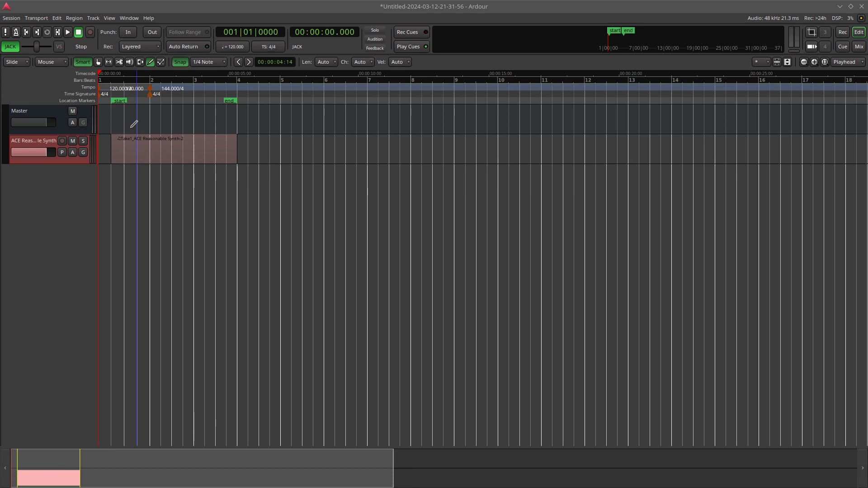
Move the session start marker to bar 2 and the end marker past bar 29
left_click_drag(119, 98, 154, 100)
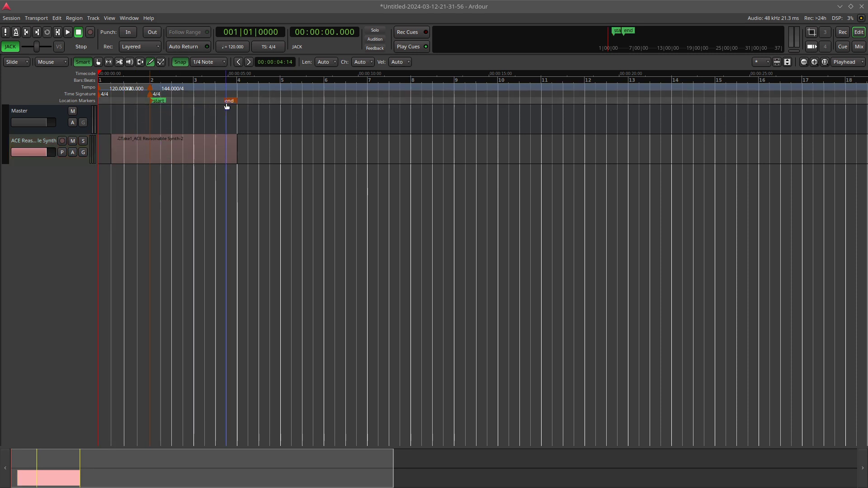
left_click_drag(232, 99, 864, 100)
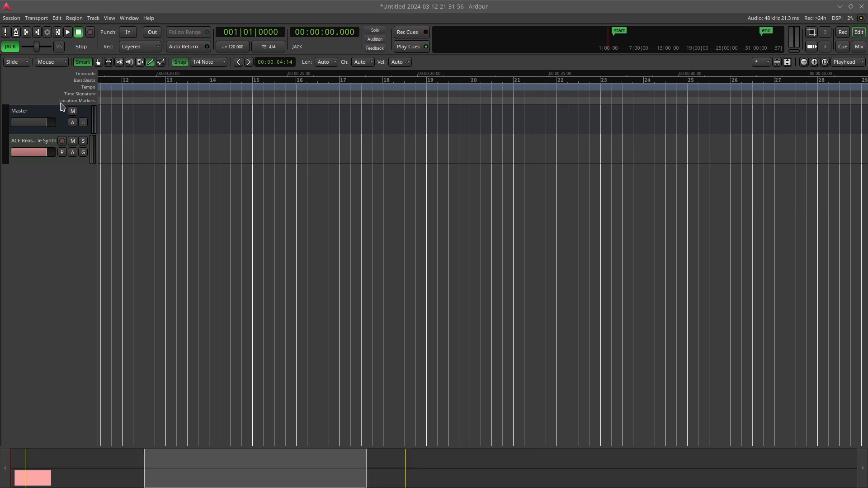
left_click_drag(260, 465, 20, 469)
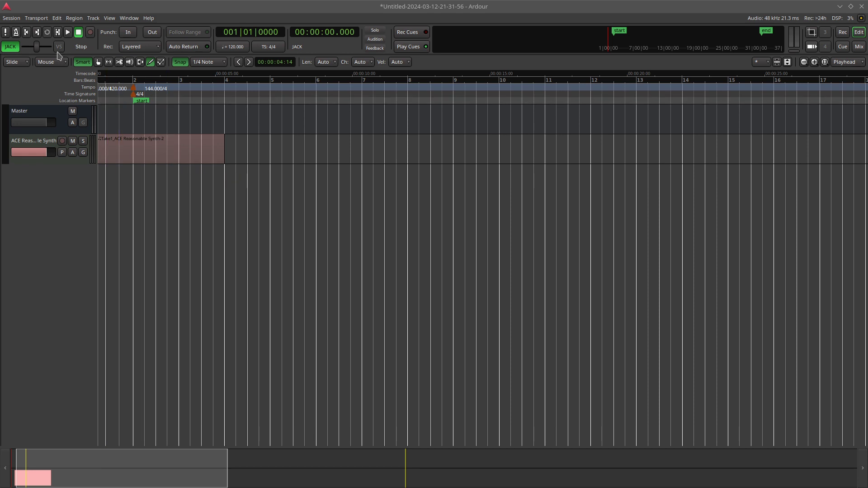
Return the playhead to the session start marker and bring up Blender's window
left_click(26, 36)
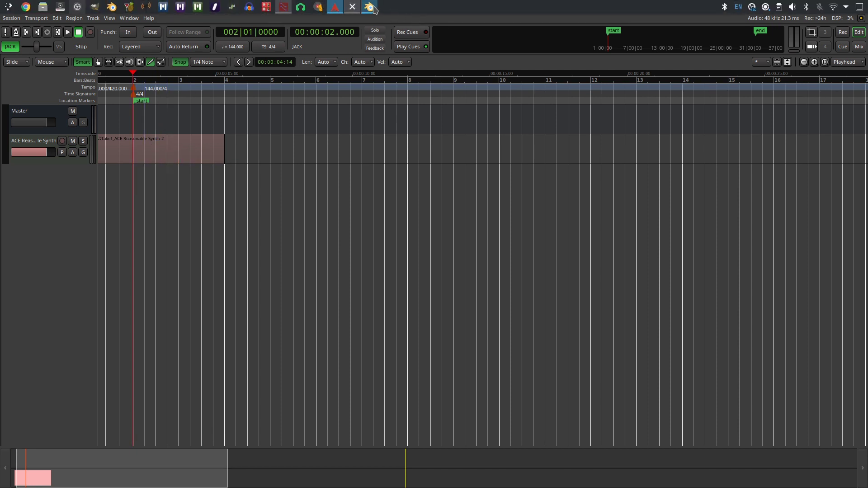
left_click(374, 9)
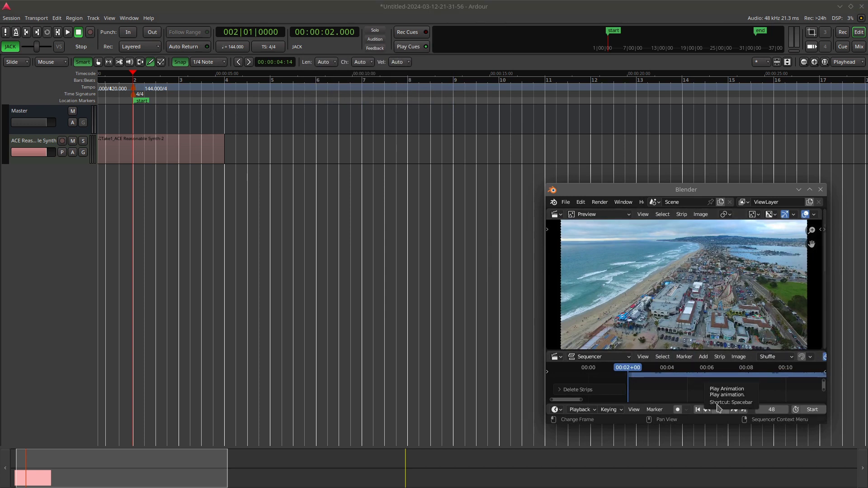
Play and pause the coastline video from Blender to check transport sync, and return Ardour's playhead to the session start
left_click(721, 410)
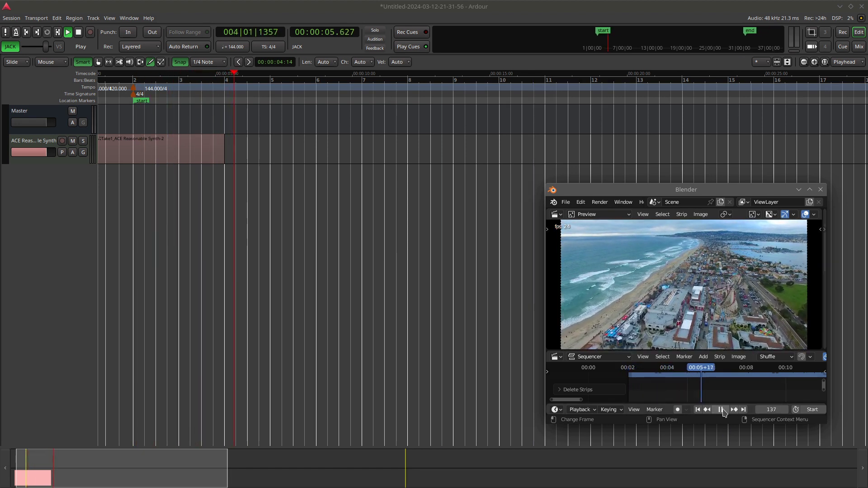
left_click(721, 410)
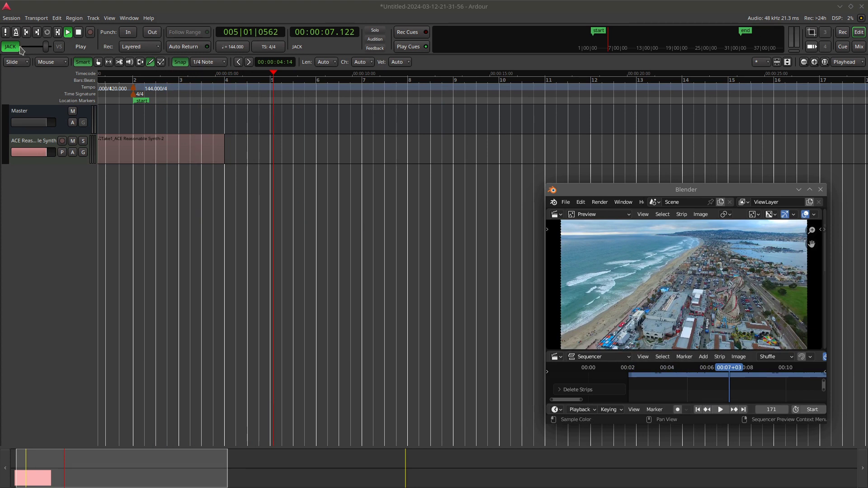
left_click(26, 34)
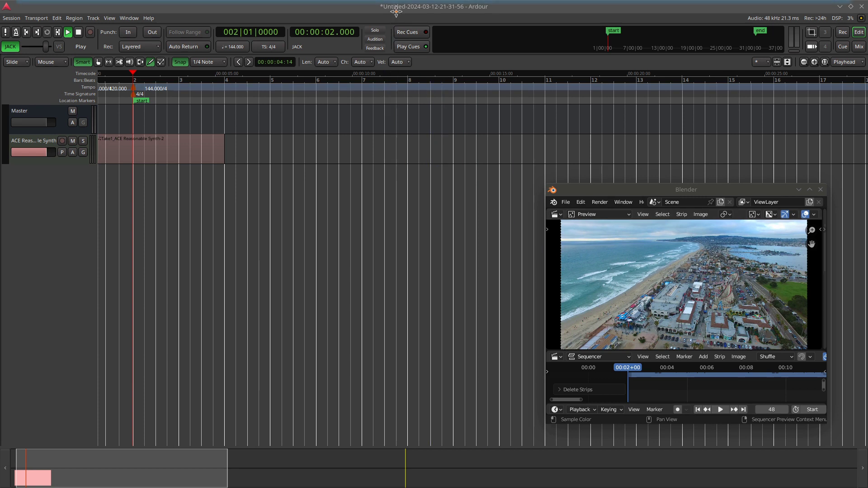
Arrange the Ardour and Blender windows below the MuseScore staff and turn on MuseScore's metronome
left_click_drag(395, 14, 407, 188)
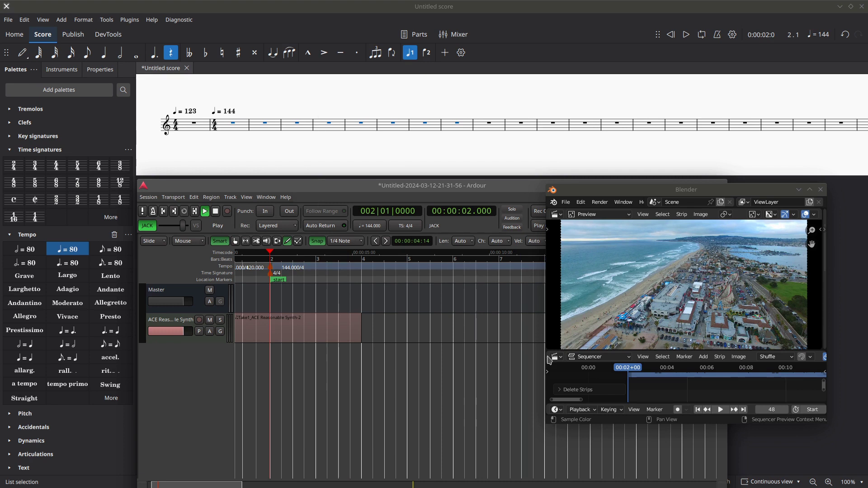
left_click_drag(638, 190, 656, 243)
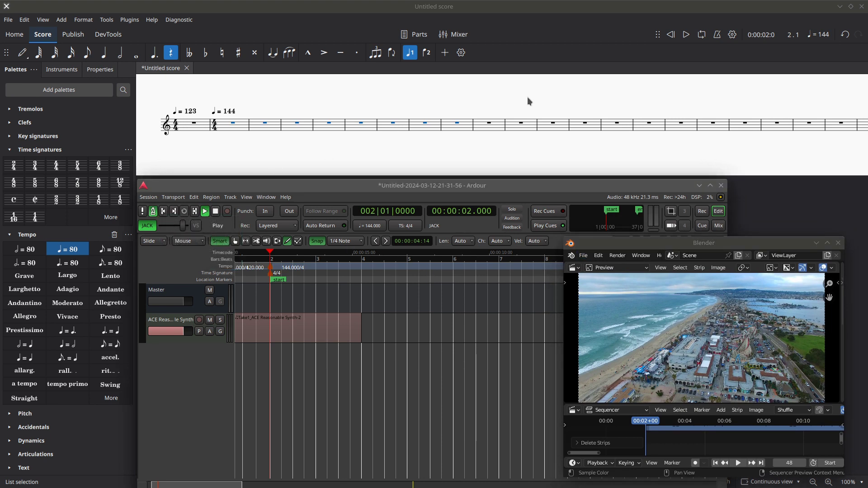
left_click(721, 39)
mouse_move(386, 1)
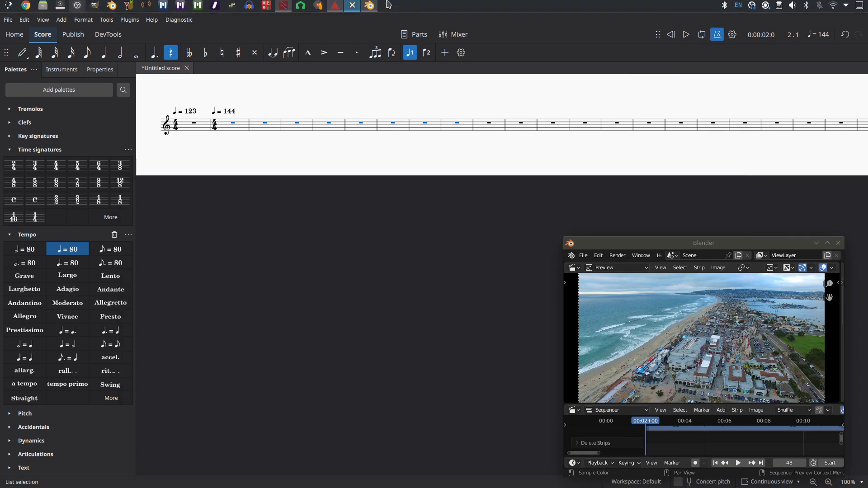
left_click(340, 9)
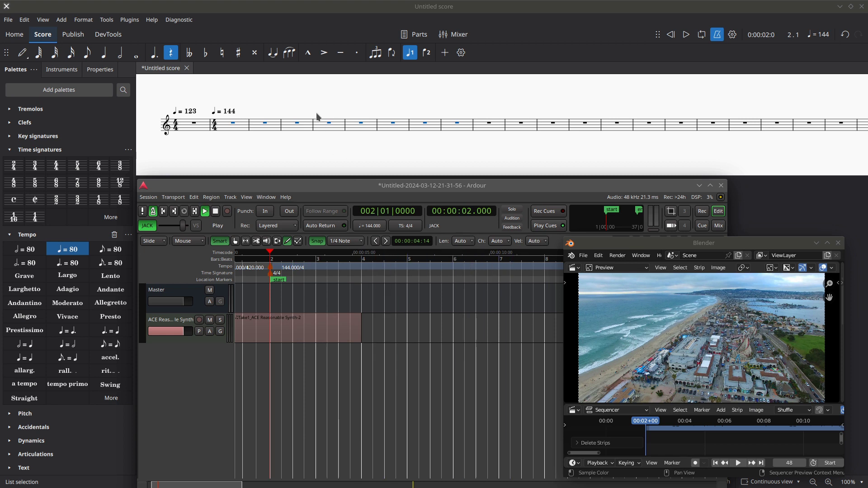
Start and stop playback from Ardour twice to check that MuseScore and Blender follow the transport
left_click(206, 211)
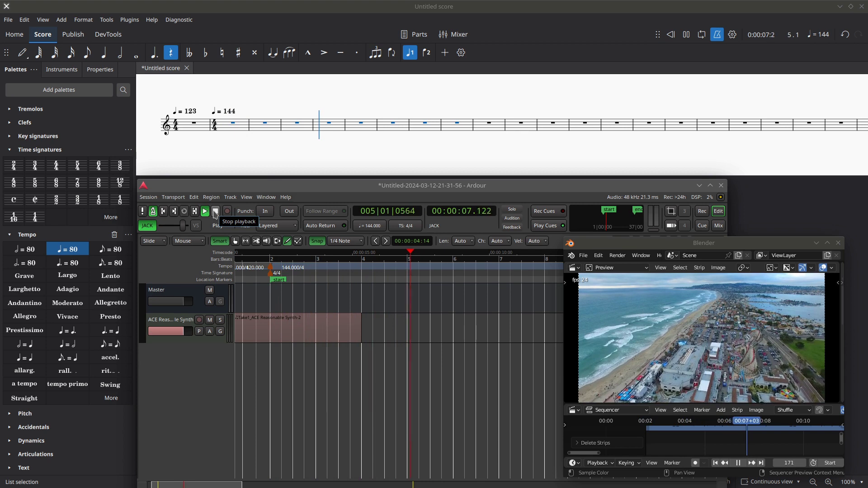
left_click(215, 211)
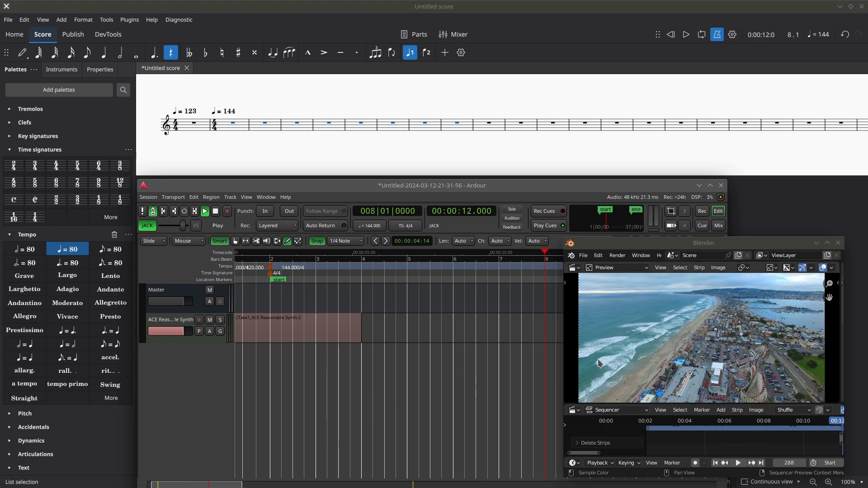
left_click(204, 212)
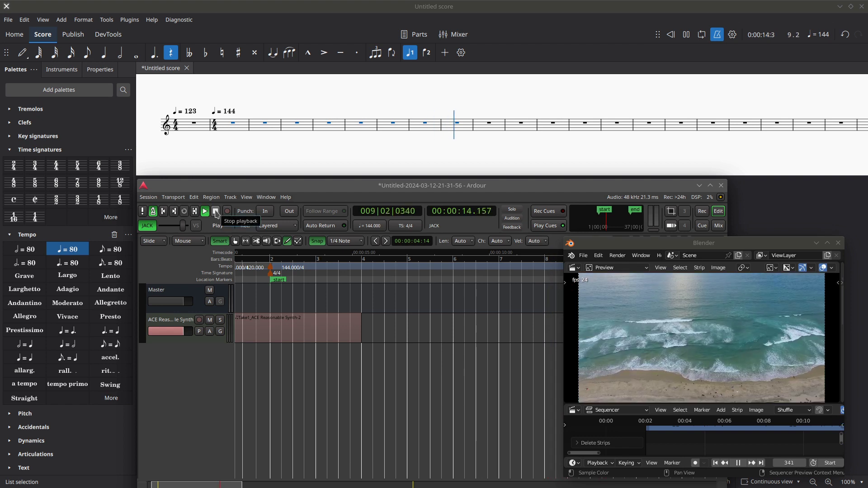
left_click(216, 212)
left_click_drag(647, 247, 640, 307)
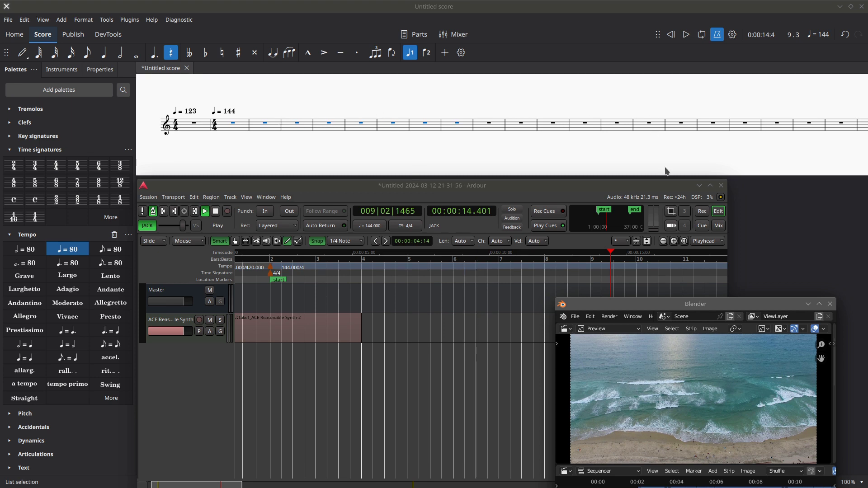
left_click_drag(717, 306, 647, 191)
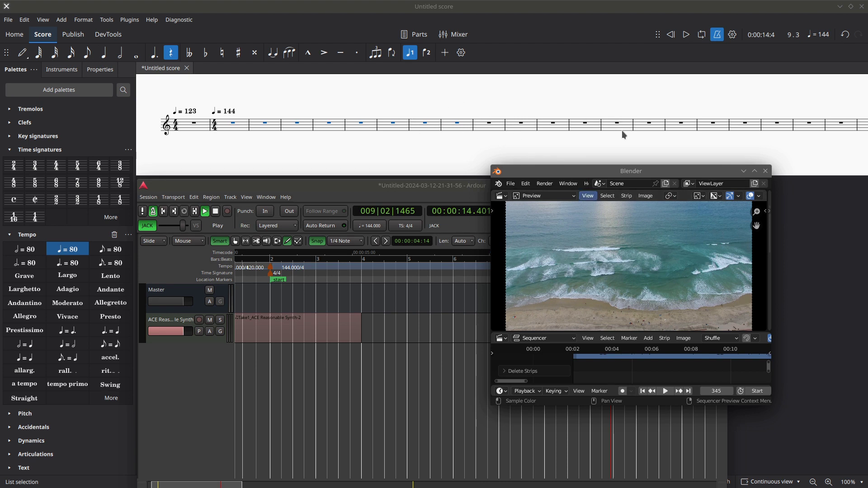
left_click_drag(352, 194, 363, 177)
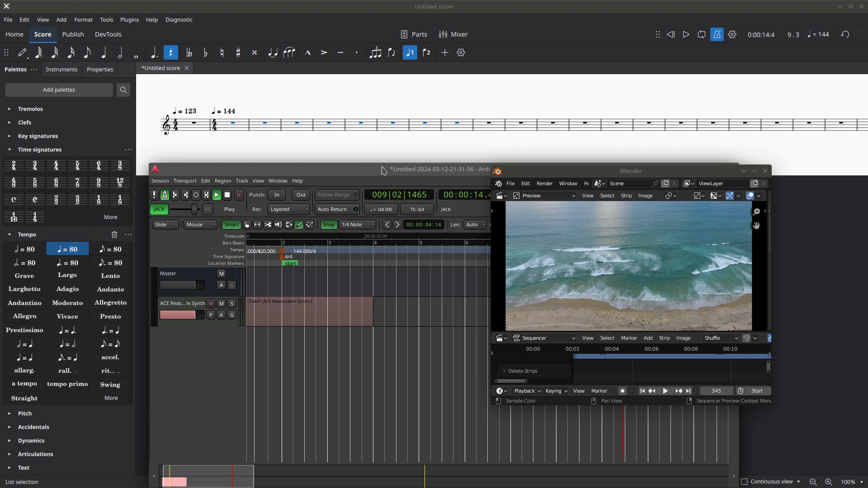
scroll(591, 251, "down", 1)
scroll(592, 251, "down", 1)
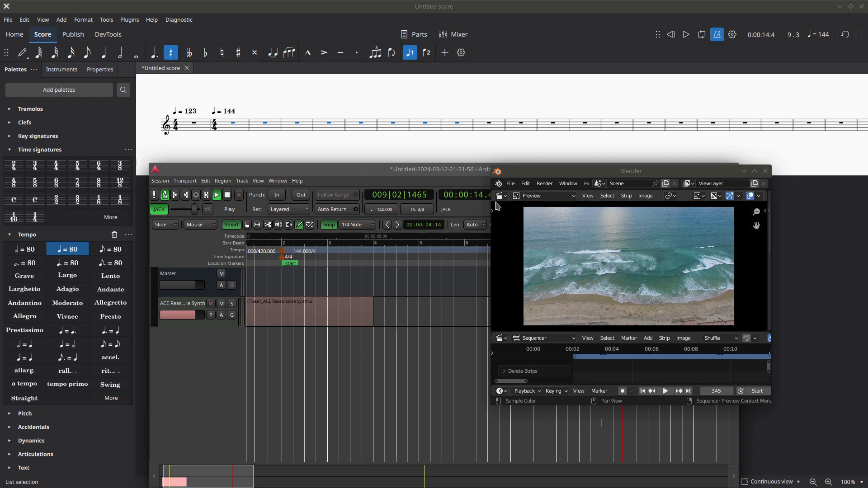
left_click_drag(539, 172, 535, 142)
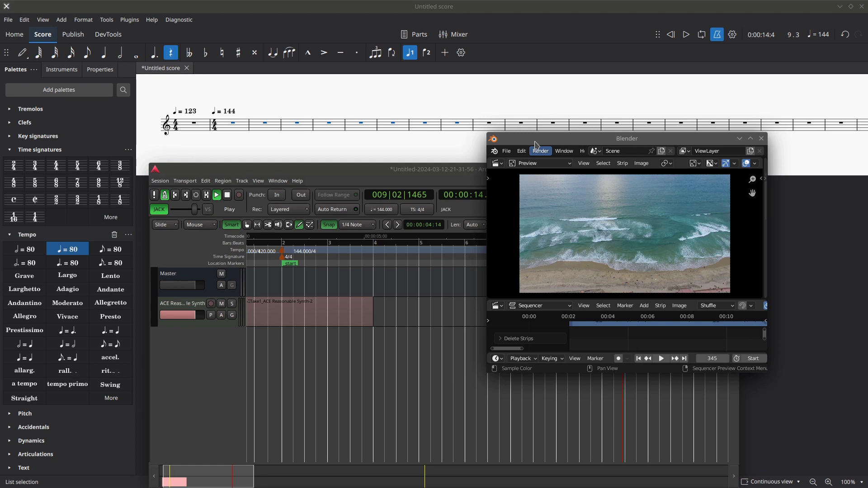
left_click_drag(536, 145, 512, 178)
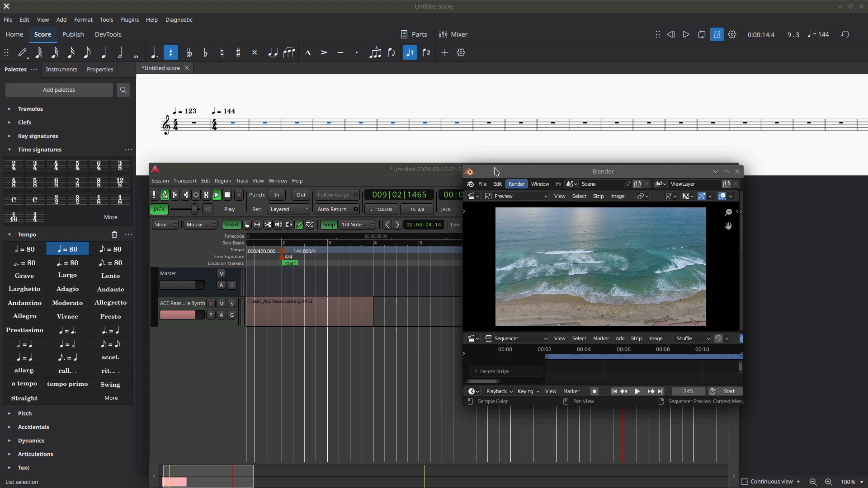
left_click_drag(496, 171, 535, 201)
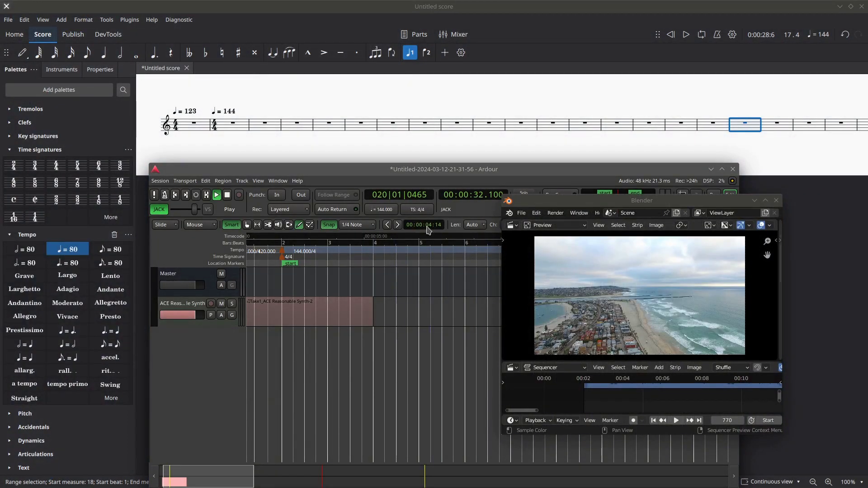
left_click_drag(426, 172, 398, 154)
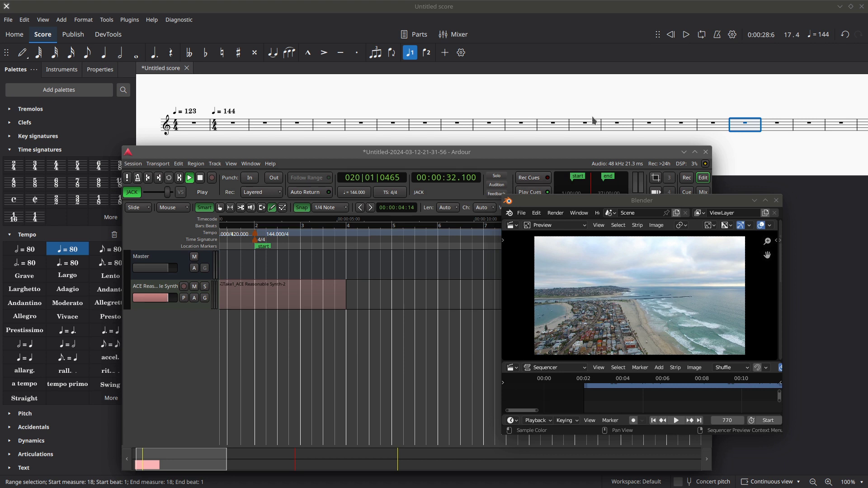
Bring Catia into view in place of Blender and move the ardour node clear of the other nodes on its canvas
left_click_drag(867, 169, 312, 91)
left_click_drag(642, 201, 867, 201)
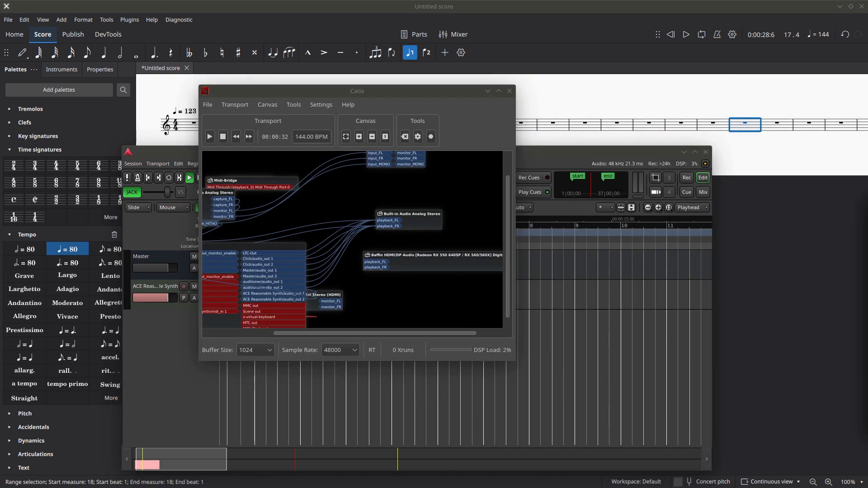
left_click_drag(442, 93, 566, 100)
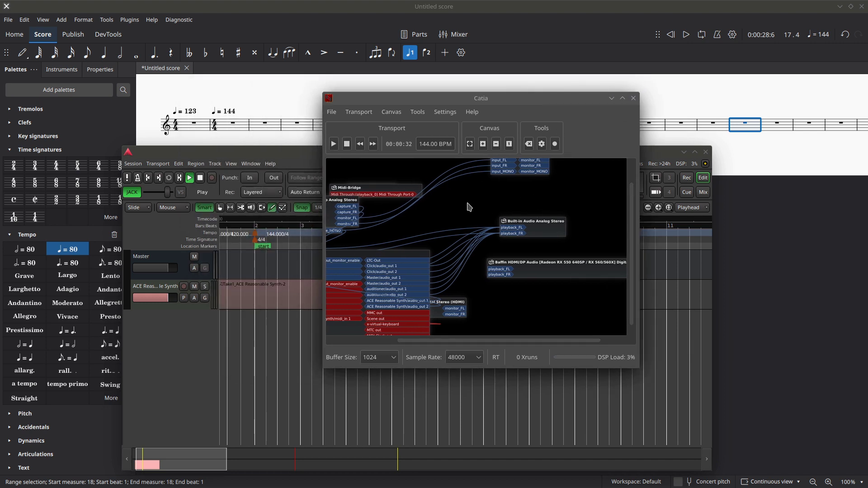
scroll(468, 208, "down", 1)
scroll(467, 204, "down", 2)
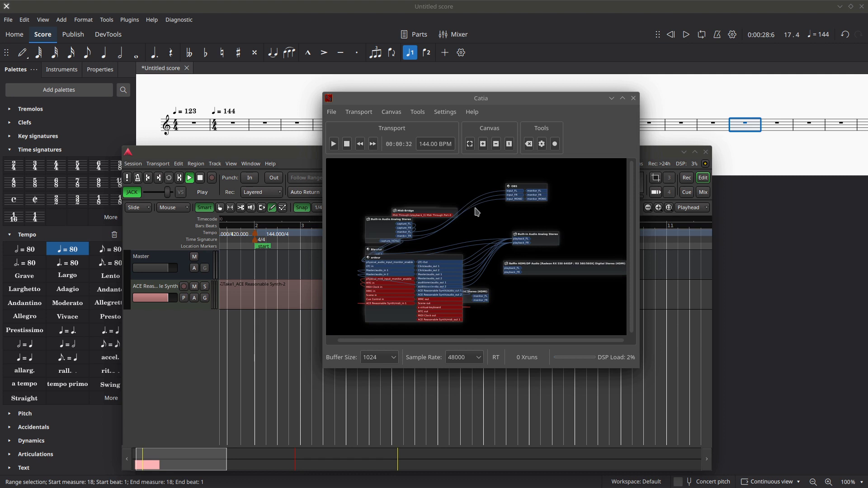
left_click_drag(439, 259, 531, 274)
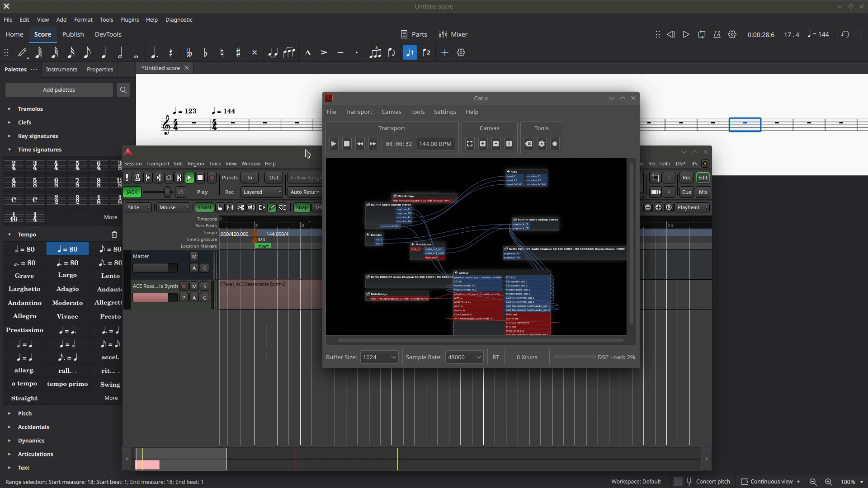
left_click_drag(414, 100, 867, 110)
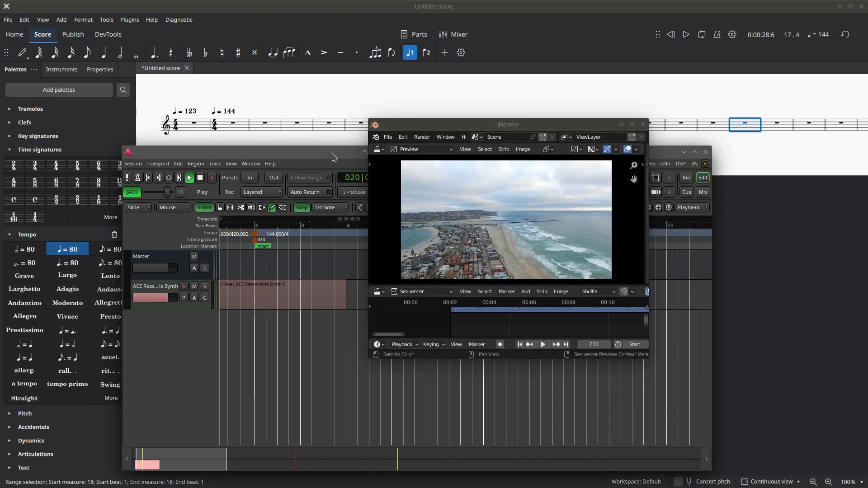
Remove the ACE Reasonable Synth track from the Ardour session, moving Blender's window off the confirmation dialog
left_click(152, 290)
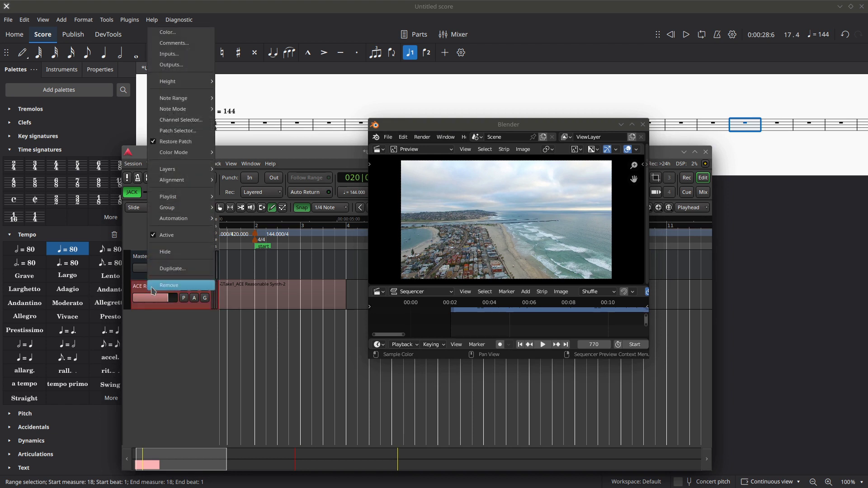
left_click(161, 289)
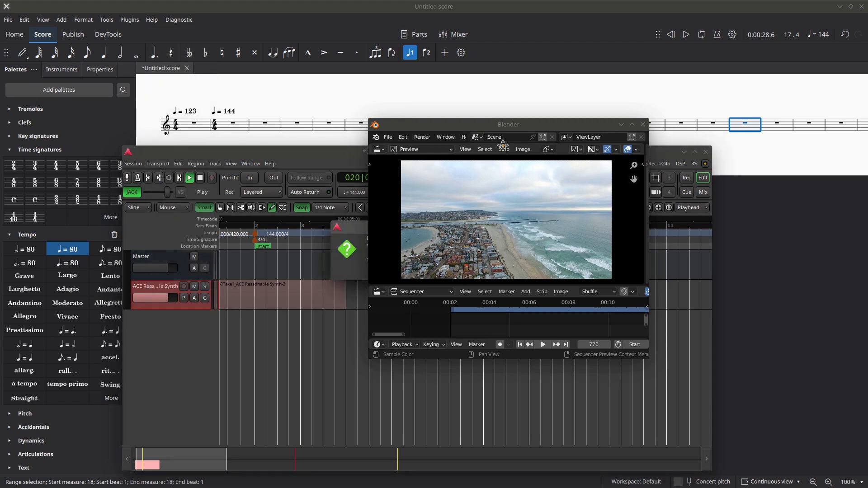
left_click_drag(503, 145, 684, 236)
left_click(509, 273)
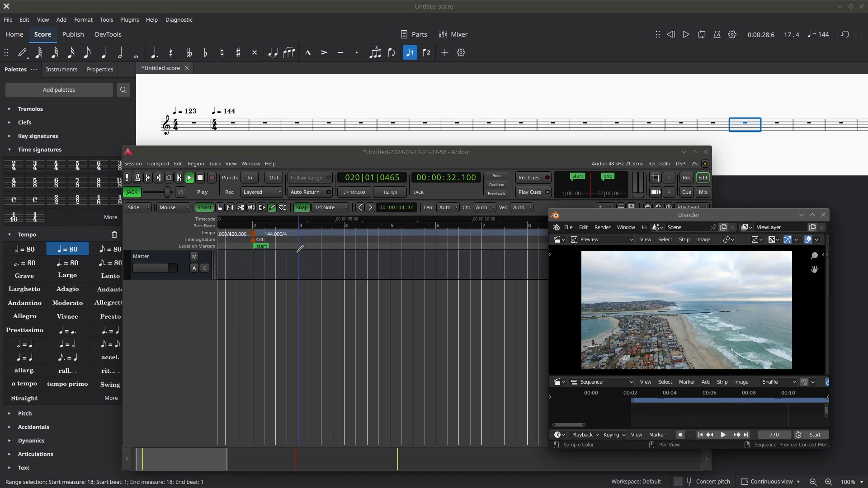
Hide Ardour, place Blender's restored window just below the score and enlarge its preview area over the sequencer
left_click(318, 36)
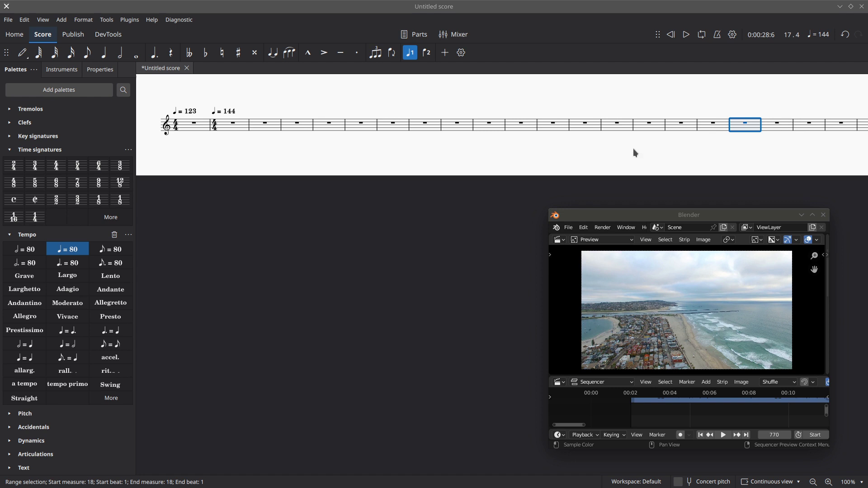
left_click_drag(645, 219, 395, 174)
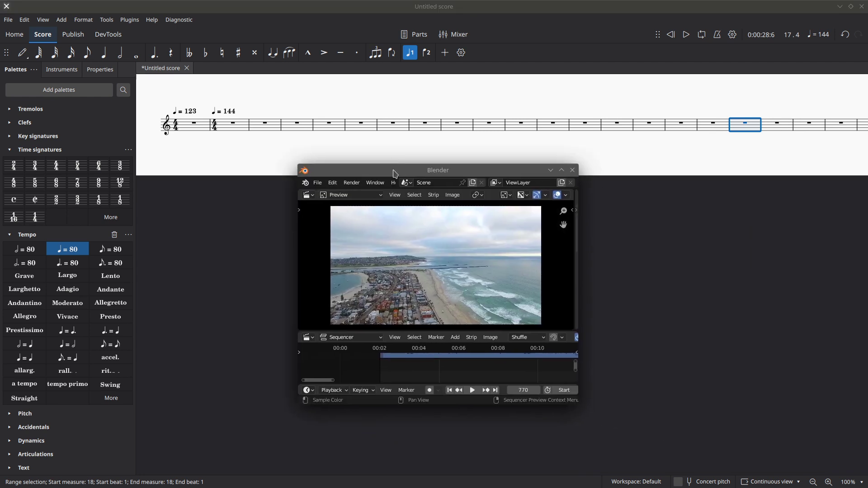
left_click(562, 171)
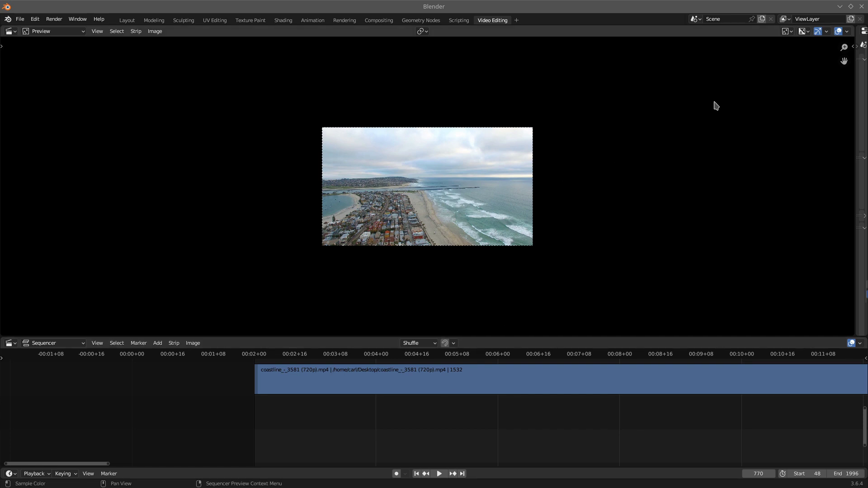
left_click_drag(709, 7, 679, 162)
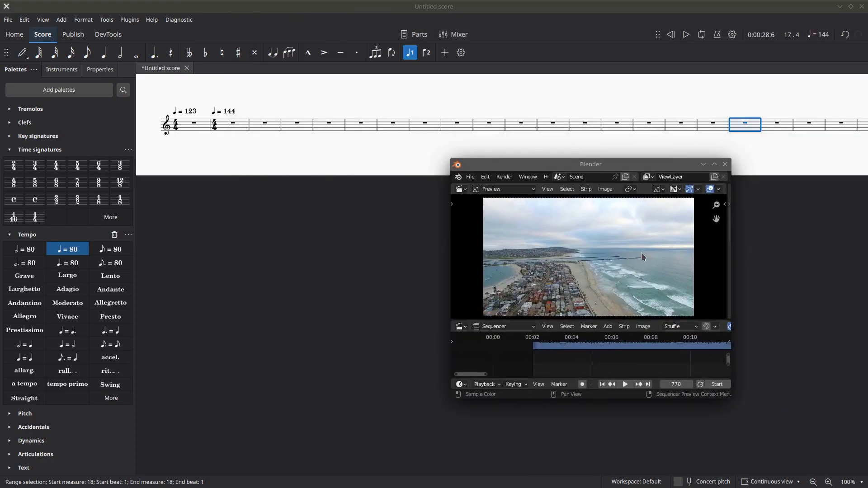
left_click_drag(647, 320, 648, 336)
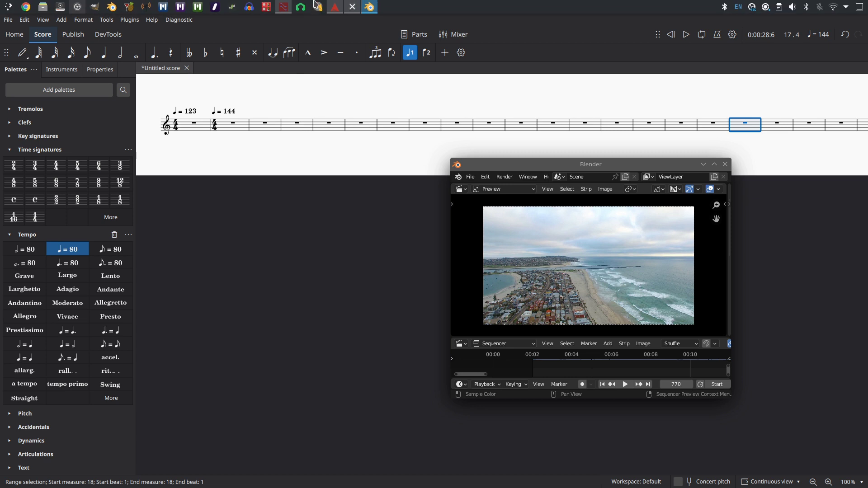
Switch to Ardour with Blender minimised, return the playhead to the session start marker, and minimise Ardour
left_click(335, 6)
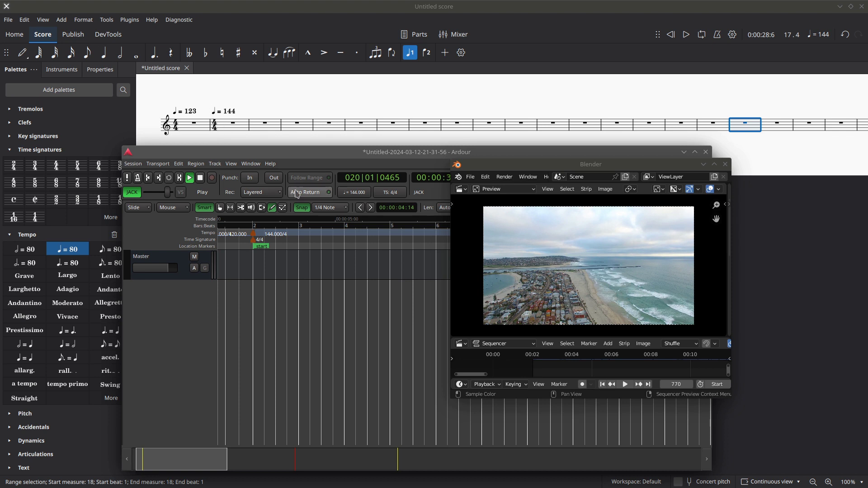
left_click(704, 164)
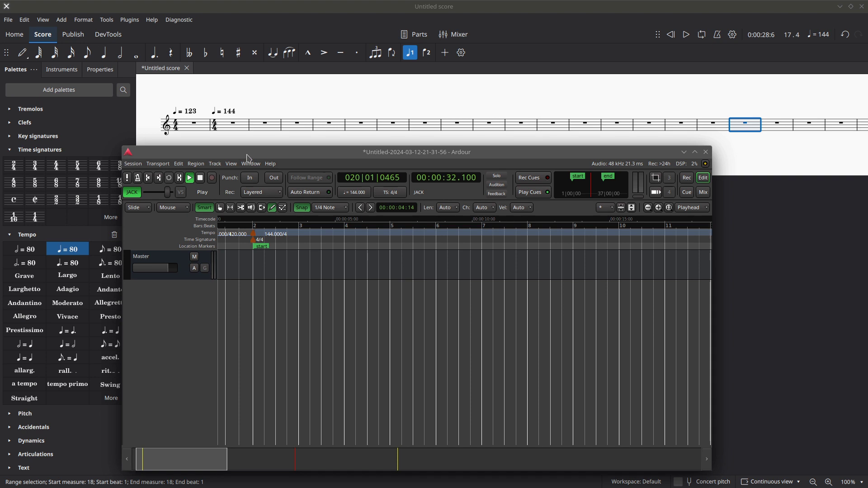
left_click_drag(247, 155, 325, 159)
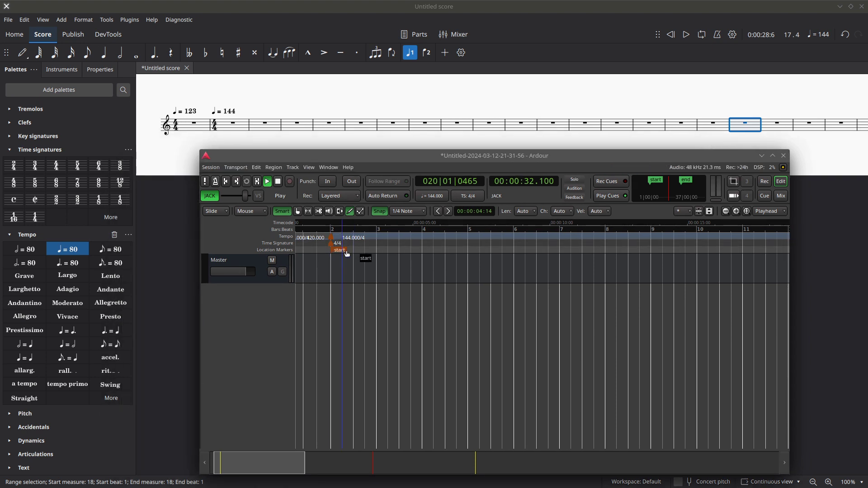
left_click(226, 182)
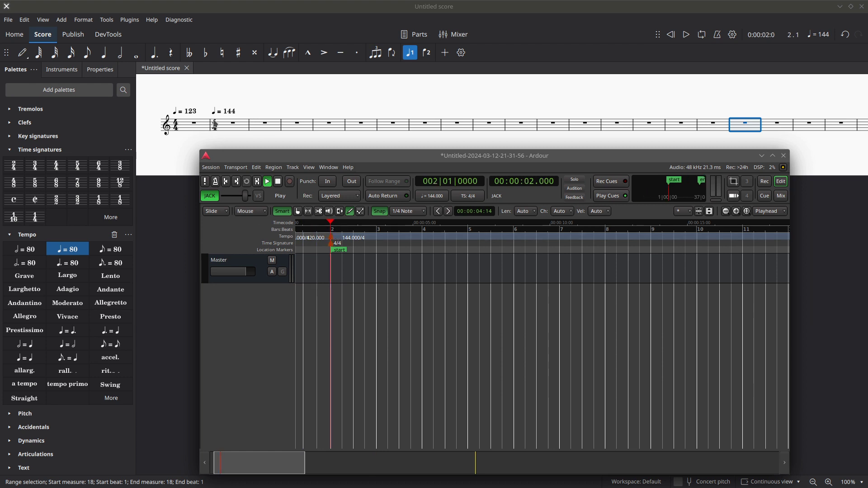
left_click_drag(406, 165, 370, 179)
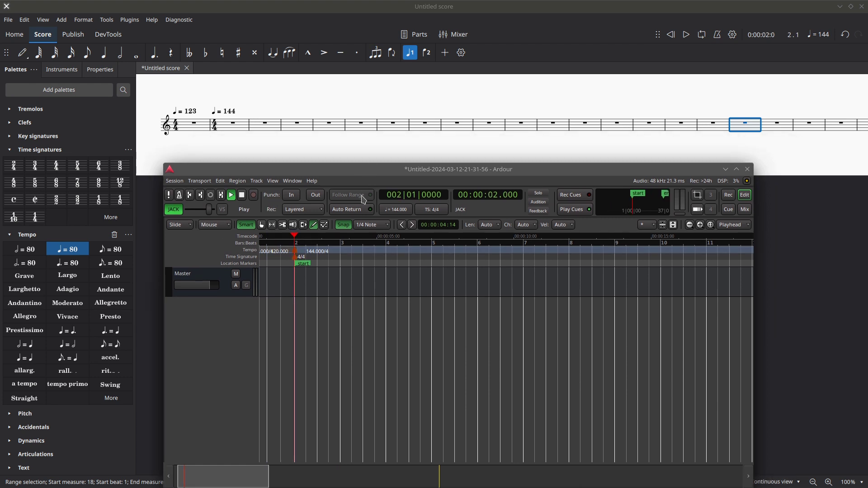
left_click(726, 169)
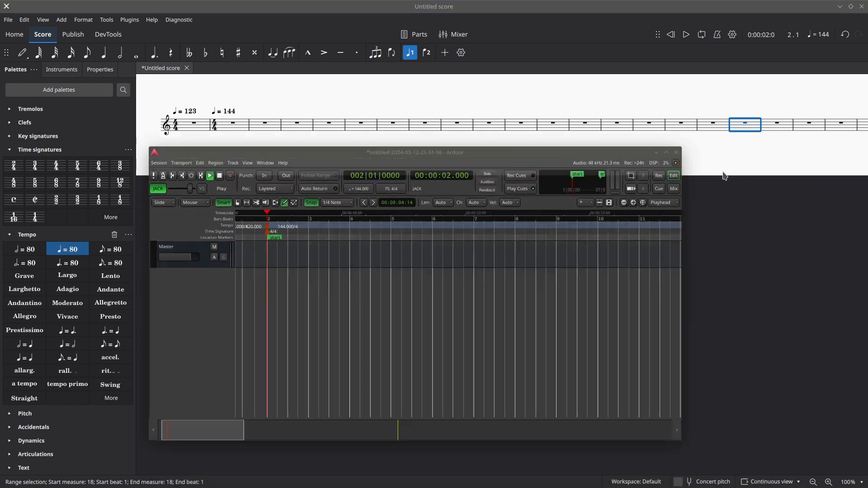